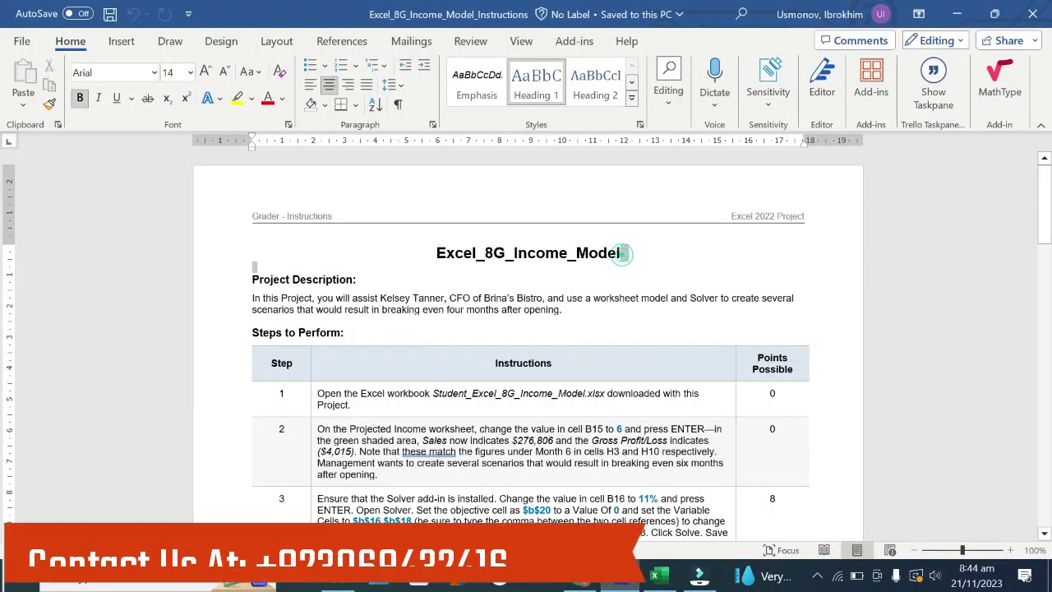
# - Highlight the Excel_8G_Income_Model title and step 1's instructions in yellow in Word
pyautogui.doubleClick(622, 260)
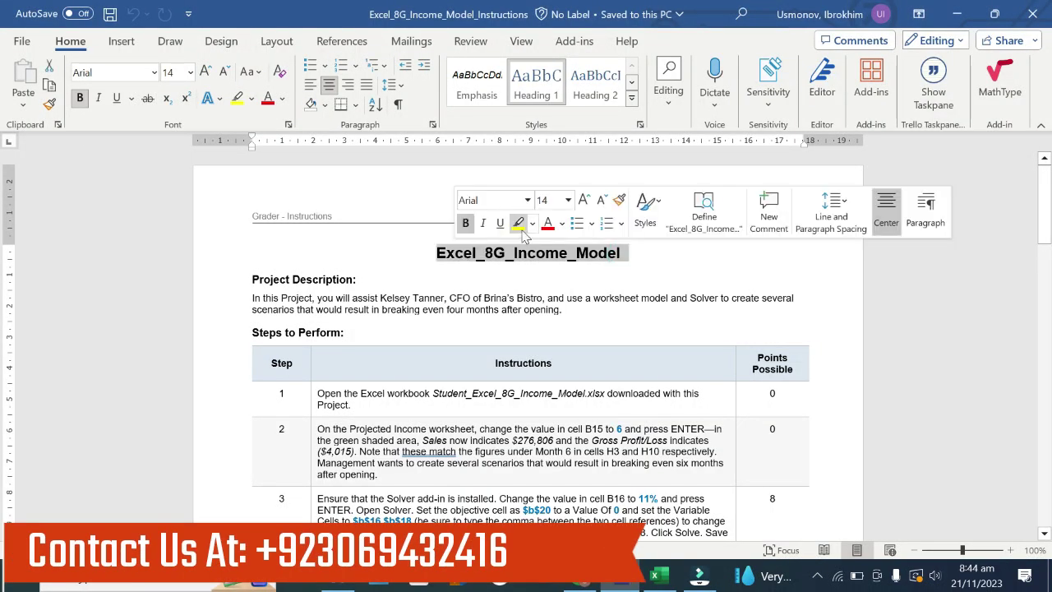
pyautogui.click(520, 224)
pyautogui.click(618, 319)
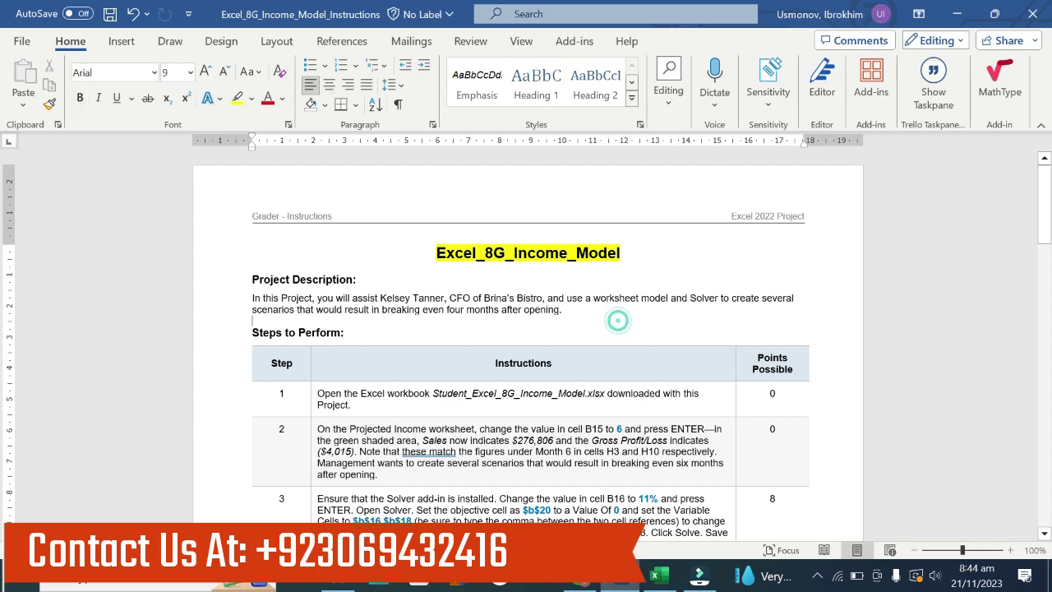
pyautogui.moveTo(1042, 227); pyautogui.dragTo(1044, 241)
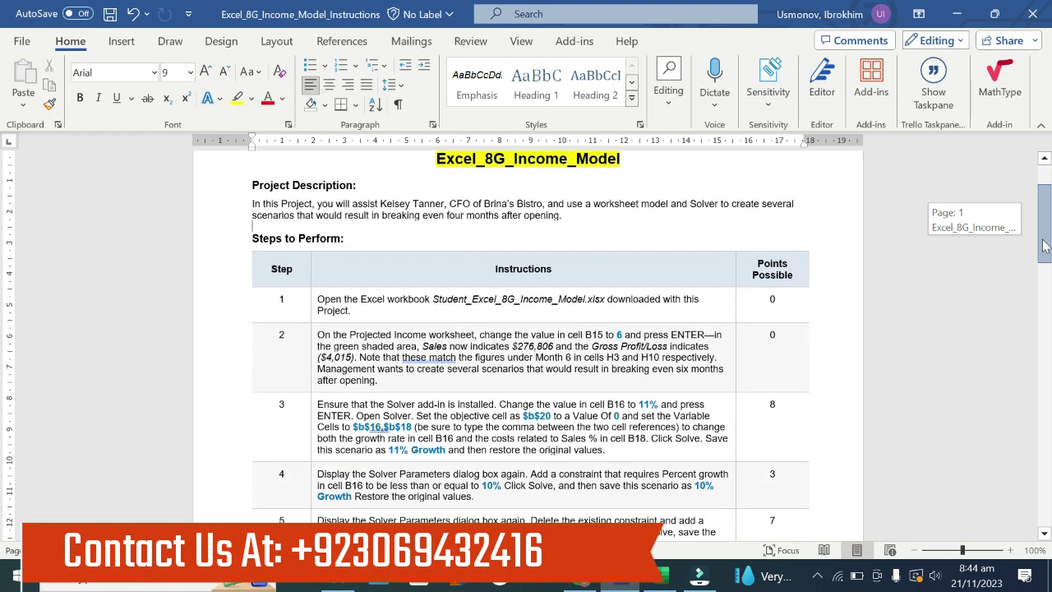
pyautogui.moveTo(1044, 241); pyautogui.dragTo(1044, 245)
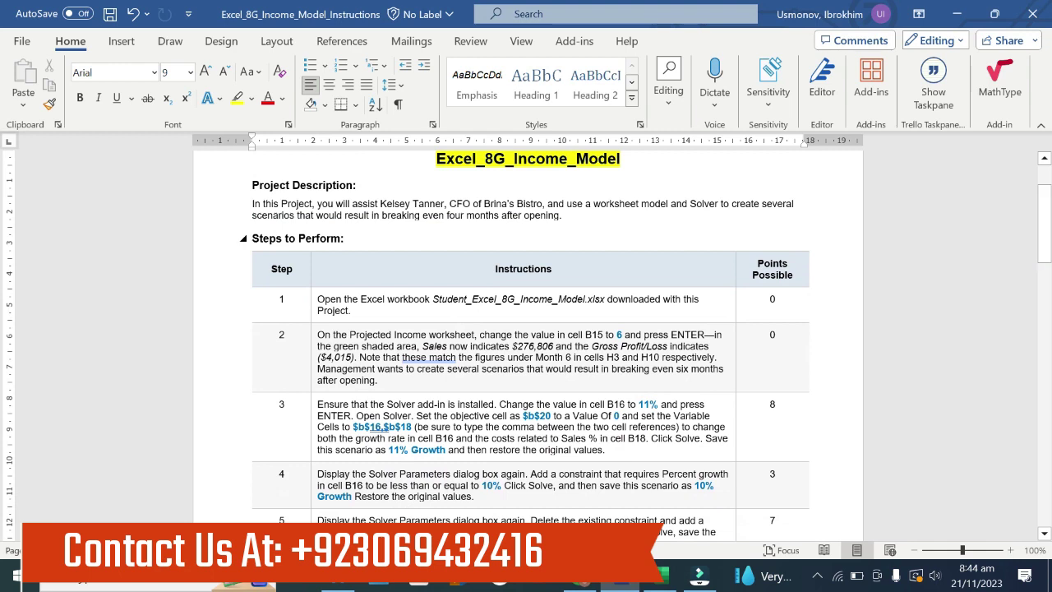
pyautogui.click(315, 297)
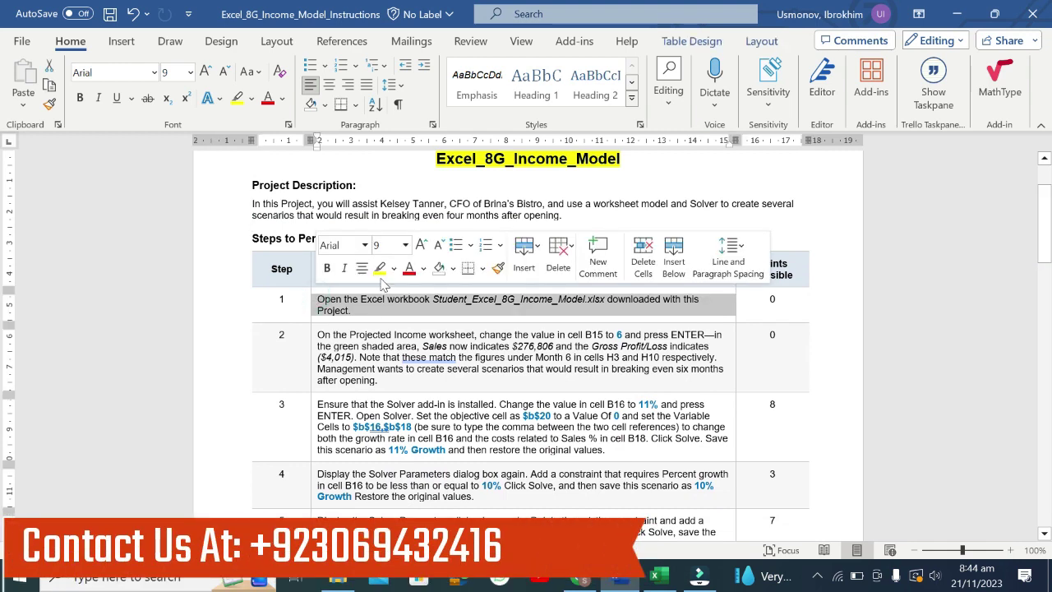
pyautogui.click(380, 269)
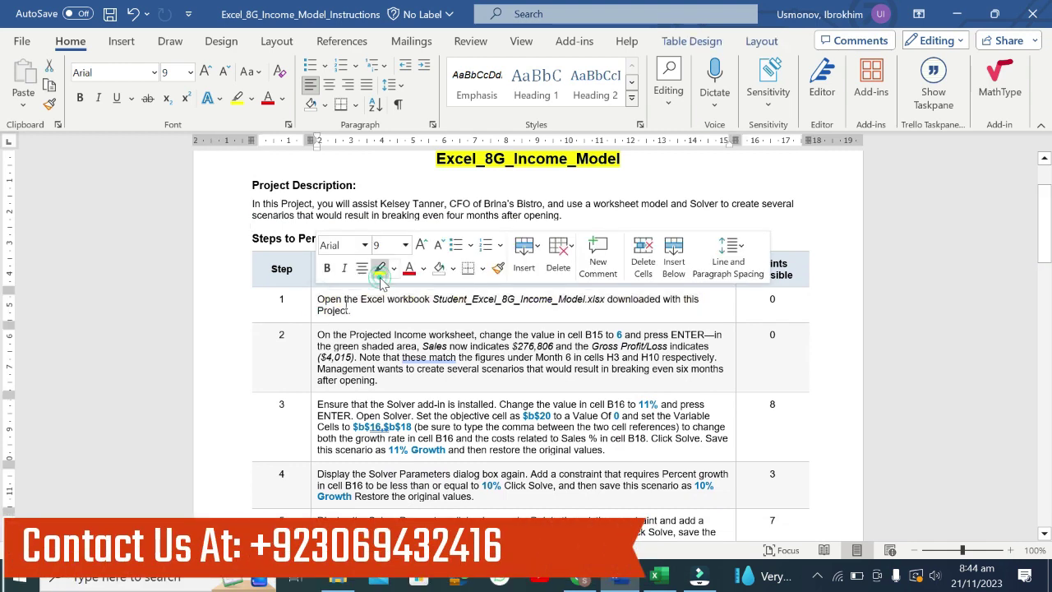
pyautogui.click(529, 301)
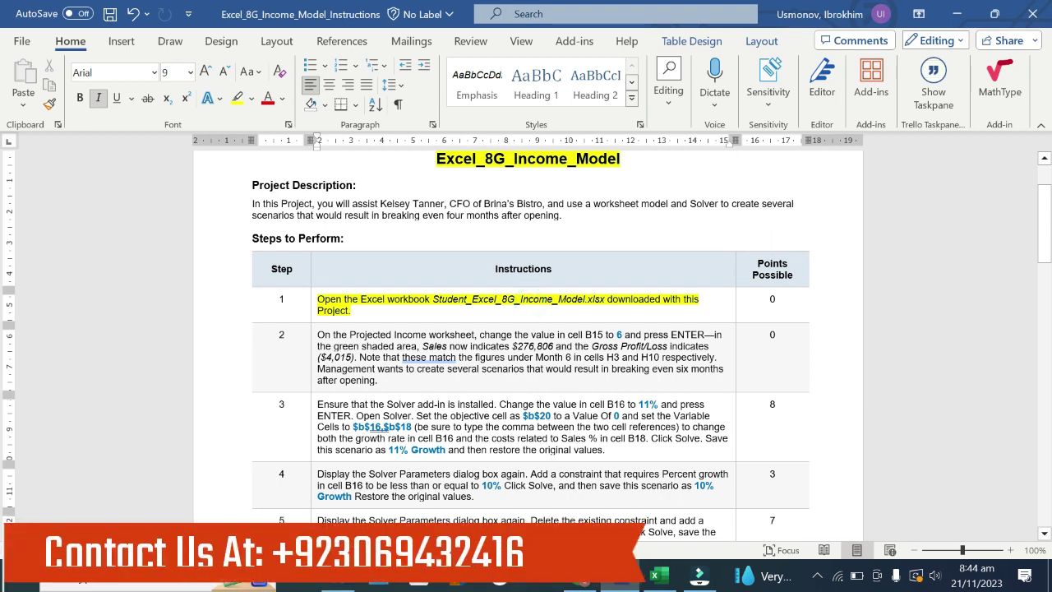
# - Highlight the first part of step 2 in yellow and review its Sales and ($4,015) figures
pyautogui.moveTo(333, 334); pyautogui.dragTo(723, 334)
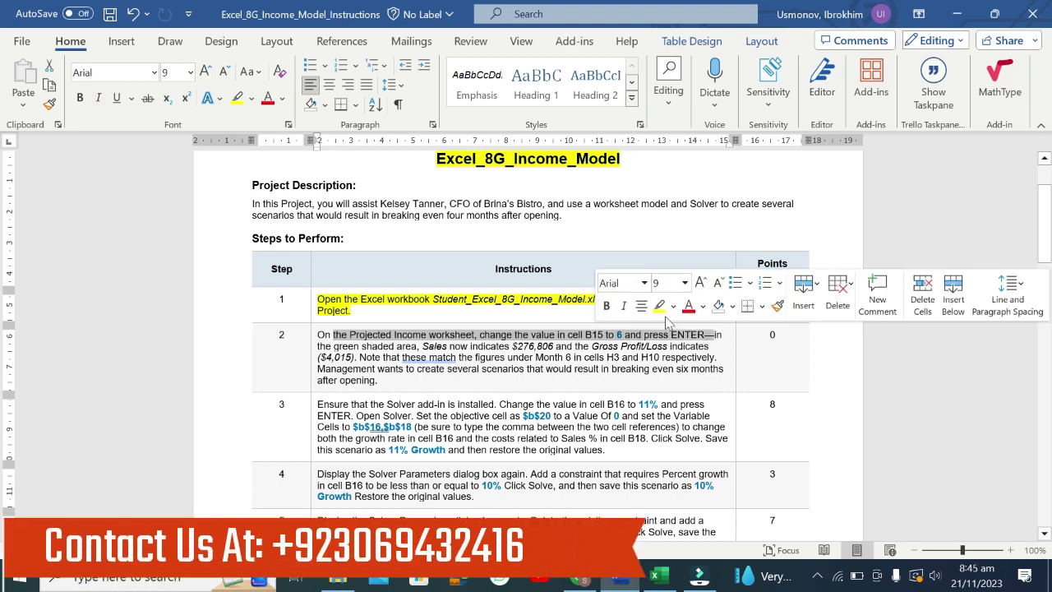
pyautogui.click(659, 306)
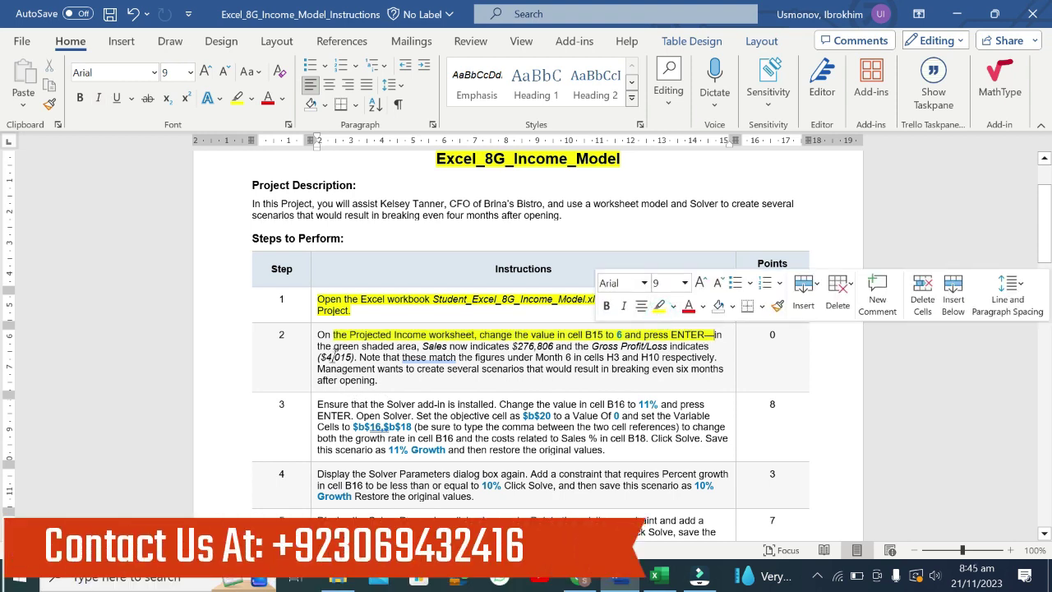
pyautogui.moveTo(317, 346); pyautogui.dragTo(531, 346)
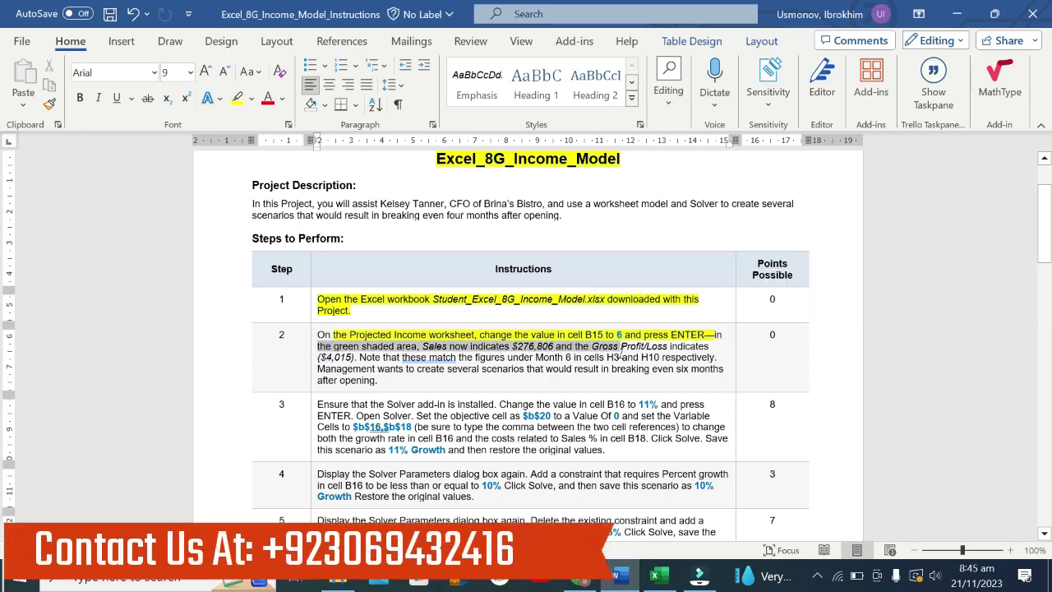
pyautogui.moveTo(549, 350)
pyautogui.mouseDown()
pyautogui.moveTo(712, 347)
pyautogui.moveTo(724, 380)
pyautogui.mouseUp()
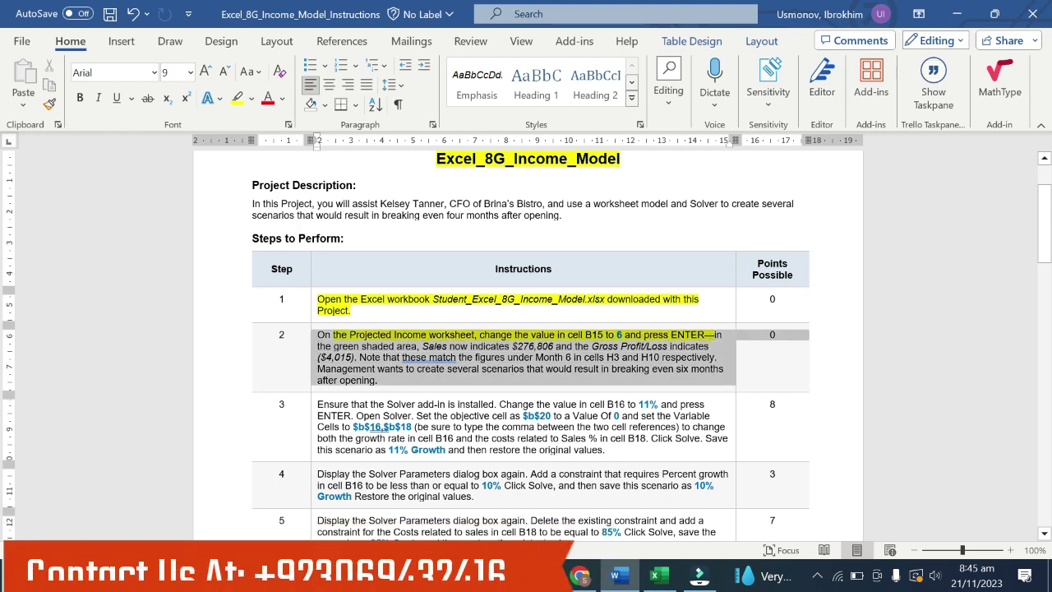
pyautogui.click(370, 362)
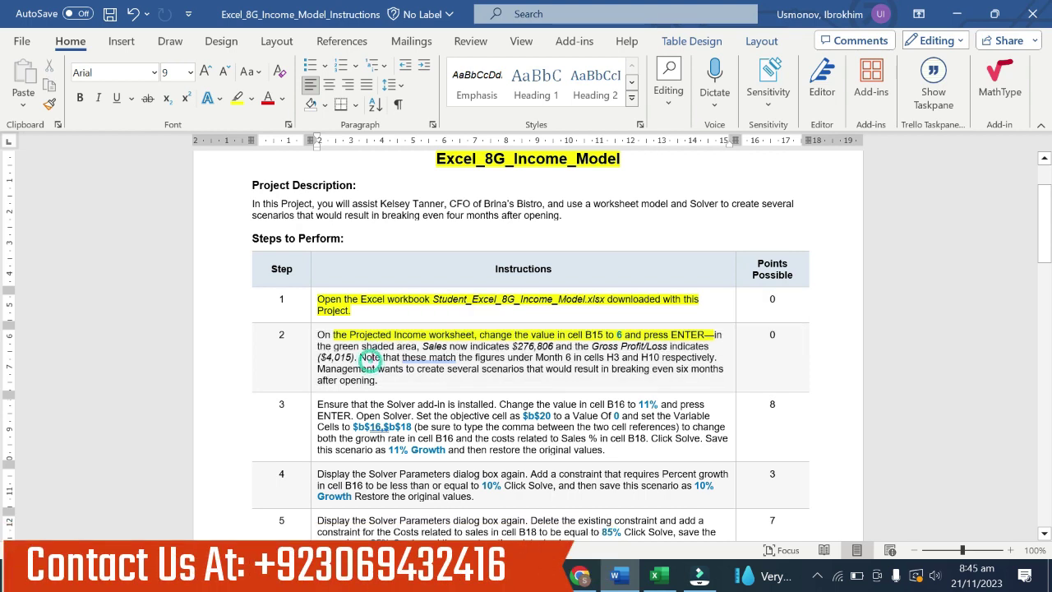
pyautogui.moveTo(360, 357); pyautogui.dragTo(318, 357)
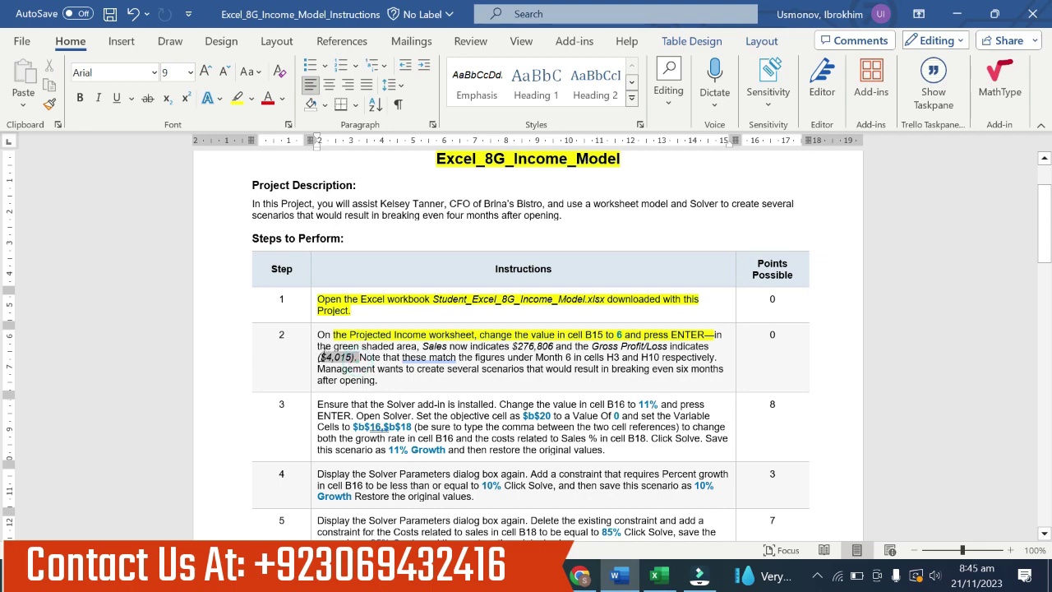
pyautogui.click(655, 576)
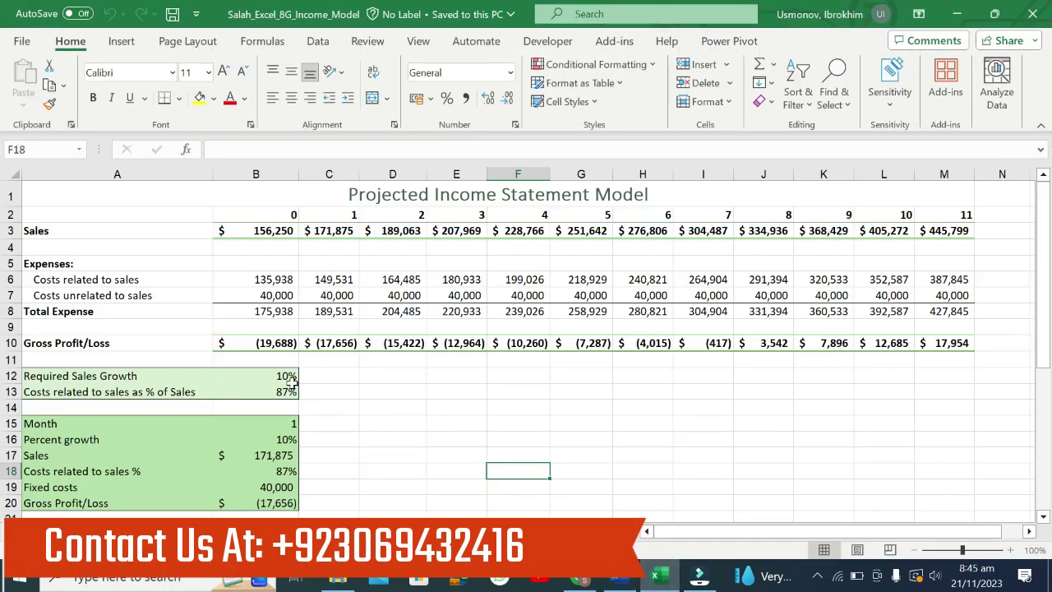
# - Set Month in B15 to 6 so Sales reads 276,806 and Gross Profit/Loss (4,015)
pyautogui.click(289, 424)
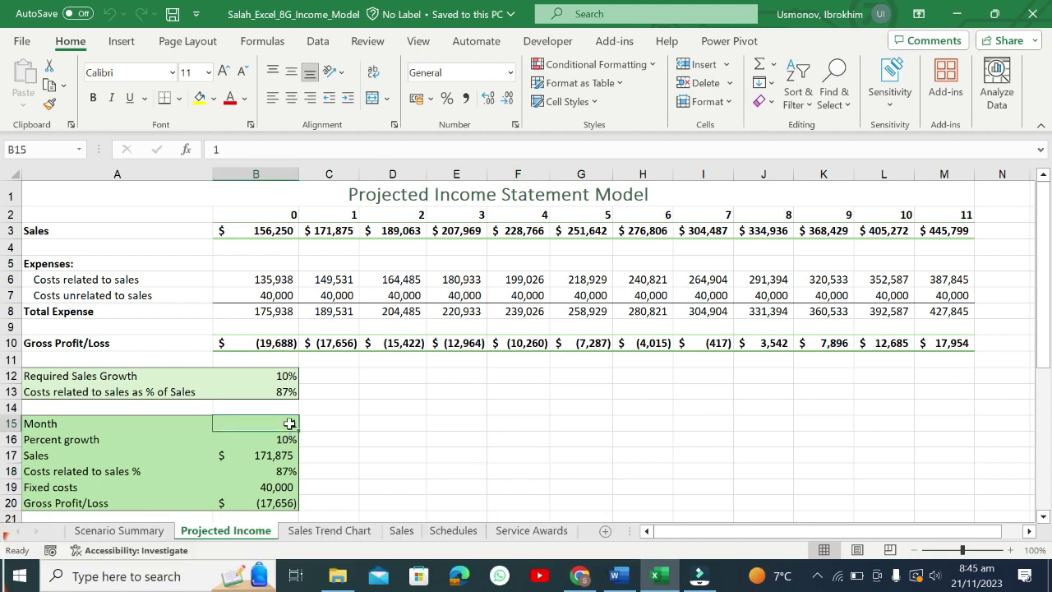
pyautogui.write('1')
pyautogui.hotkey('ctrl', 'Return')
pyautogui.press('F2')
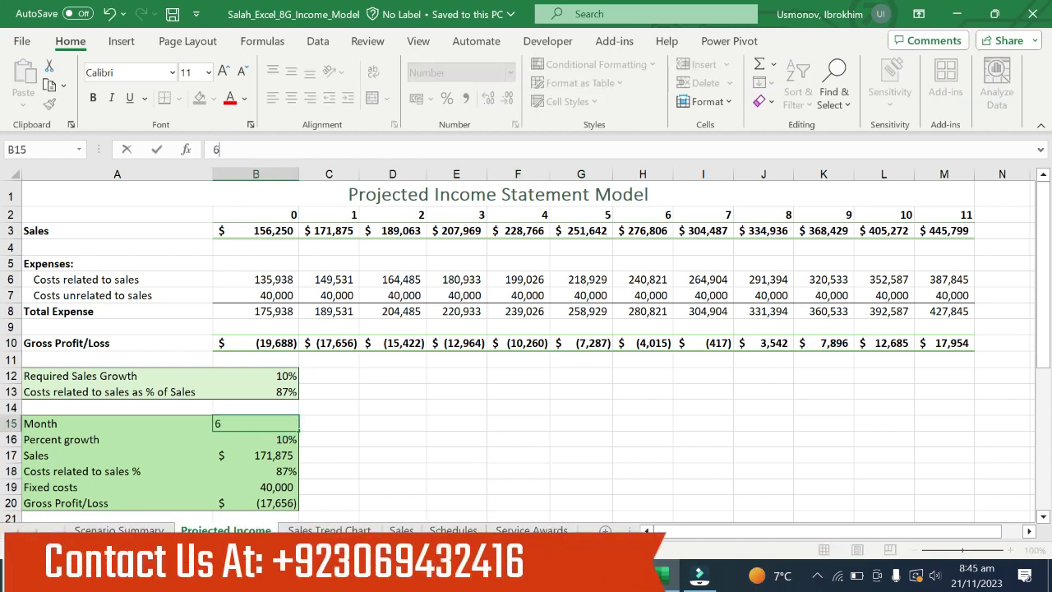
pyautogui.press('Return')
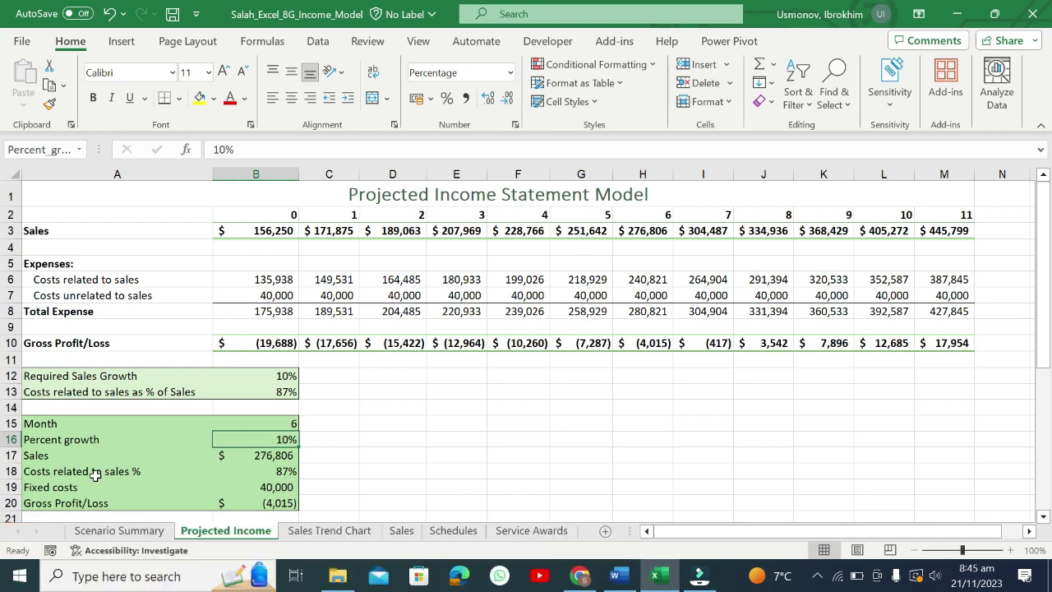
pyautogui.click(620, 580)
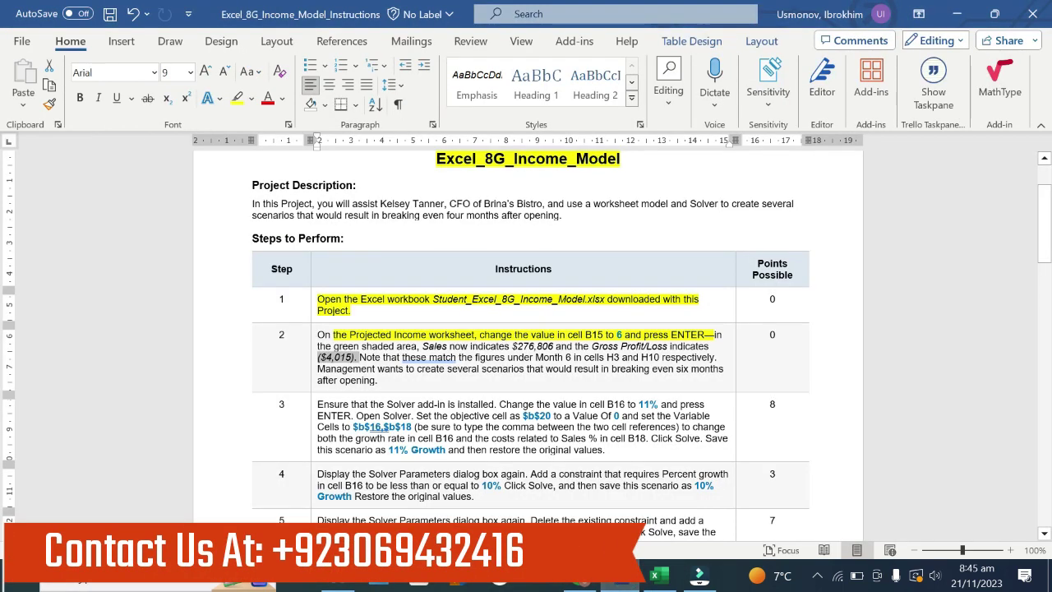
# - Undo the step 1–2 highlights and highlight all of step 3 in yellow
pyautogui.click(342, 403)
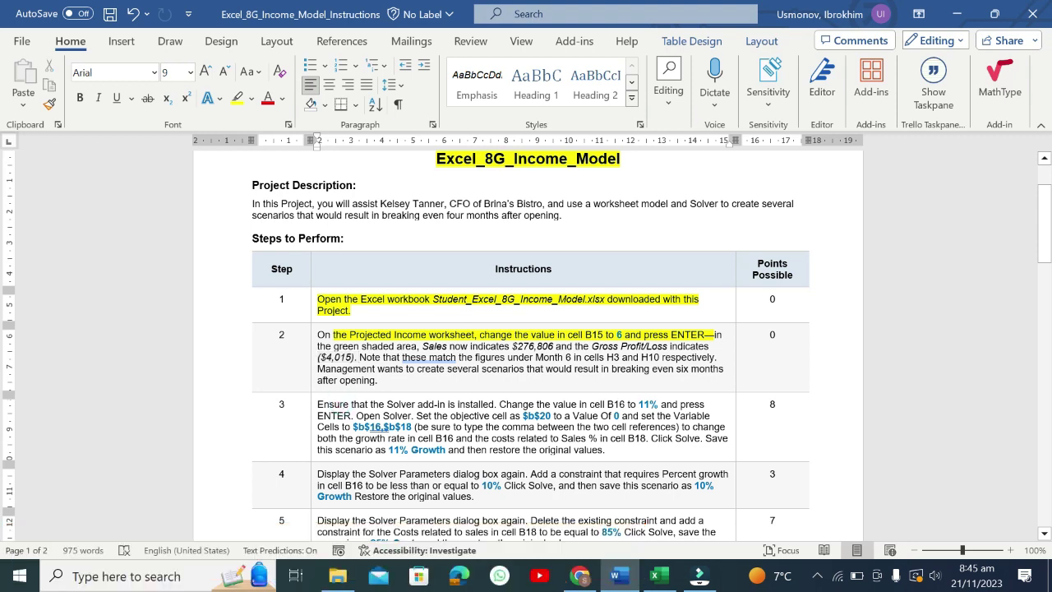
pyautogui.hotkey('ctrl', 'z')
pyautogui.hotkey('ctrl', 'z')
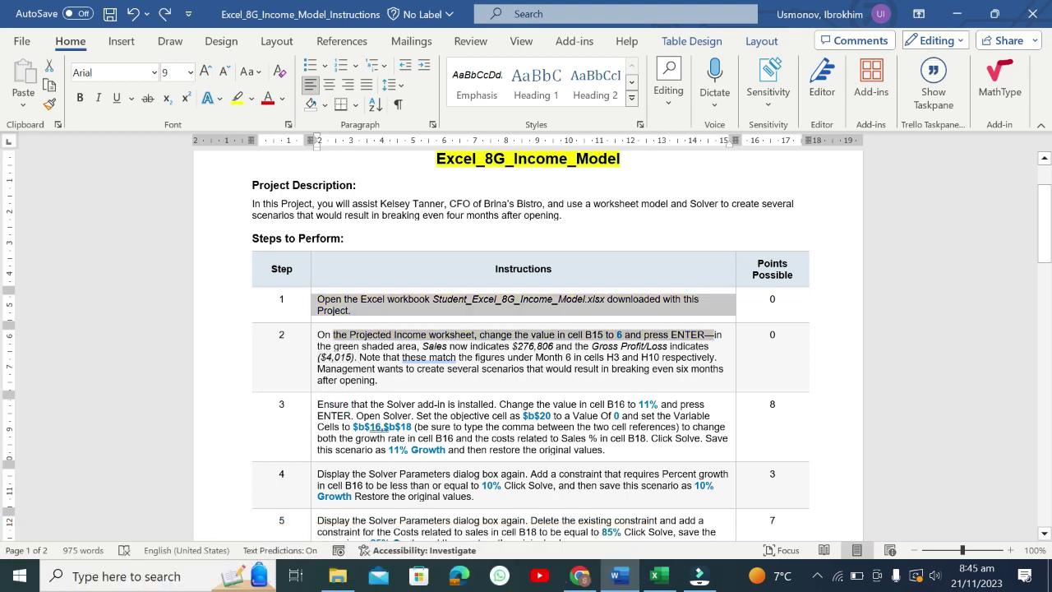
pyautogui.moveTo(317, 403); pyautogui.dragTo(605, 451)
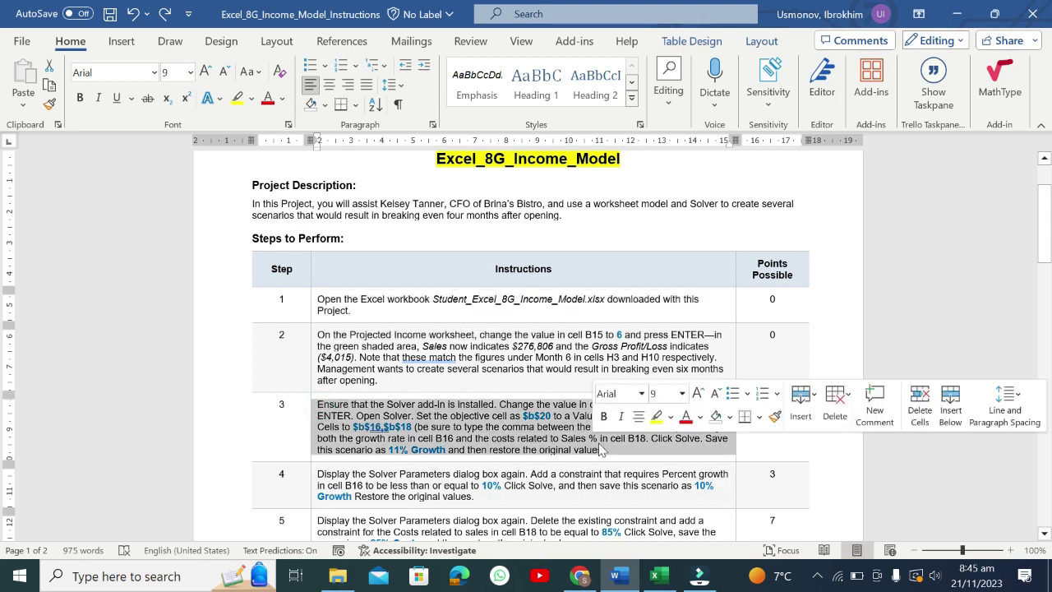
pyautogui.click(663, 421)
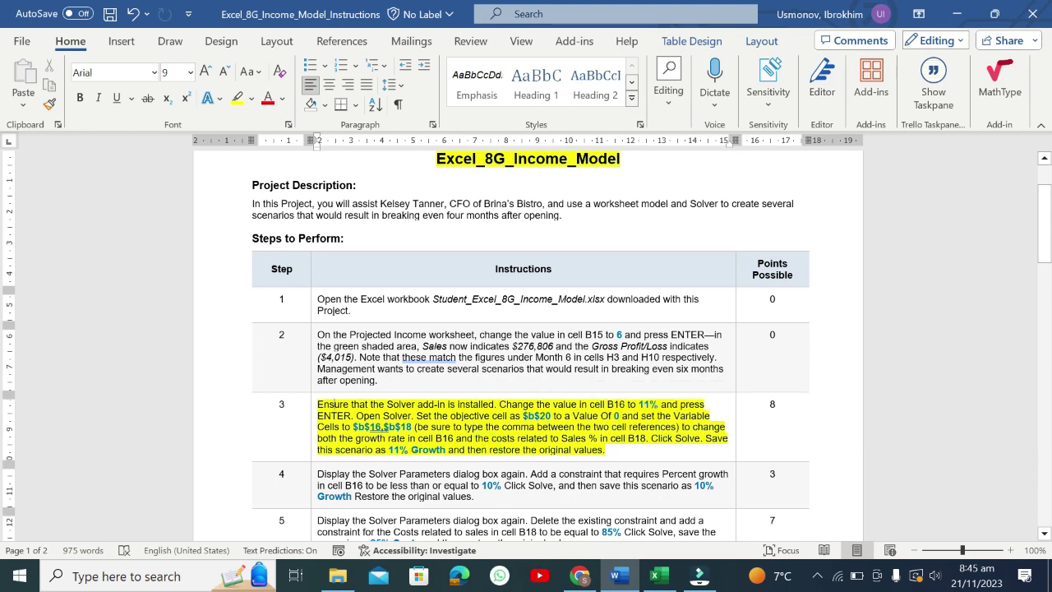
# - Review step 3's Solver add-in phrase, the word ENTER, and the B16 to 11% instruction
pyautogui.moveTo(334, 403); pyautogui.dragTo(543, 386)
pyautogui.click(543, 404)
pyautogui.moveTo(352, 403); pyautogui.dragTo(627, 404)
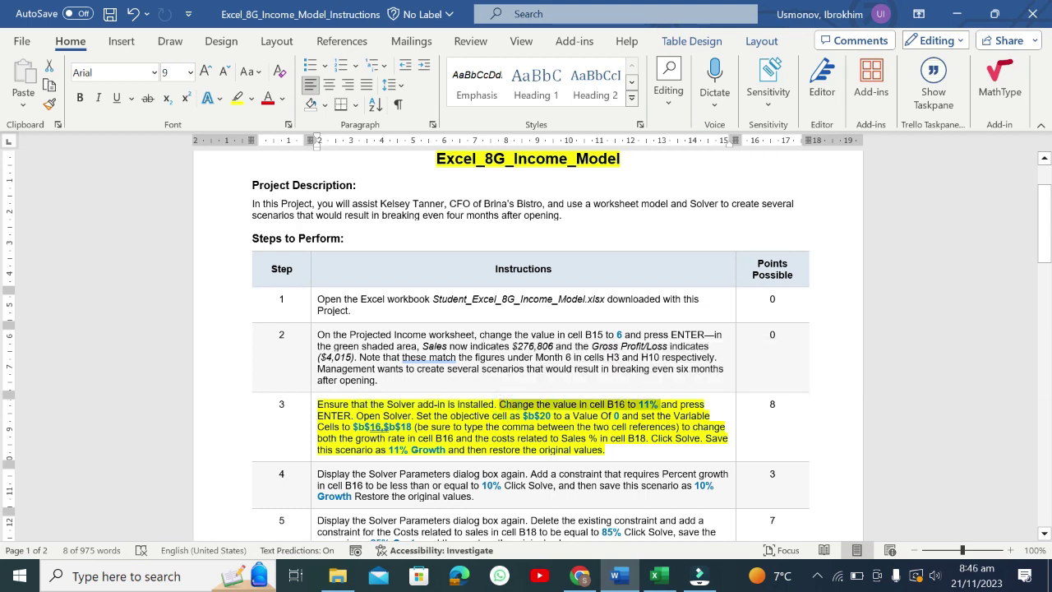
pyautogui.doubleClick(336, 415)
pyautogui.moveTo(655, 575)
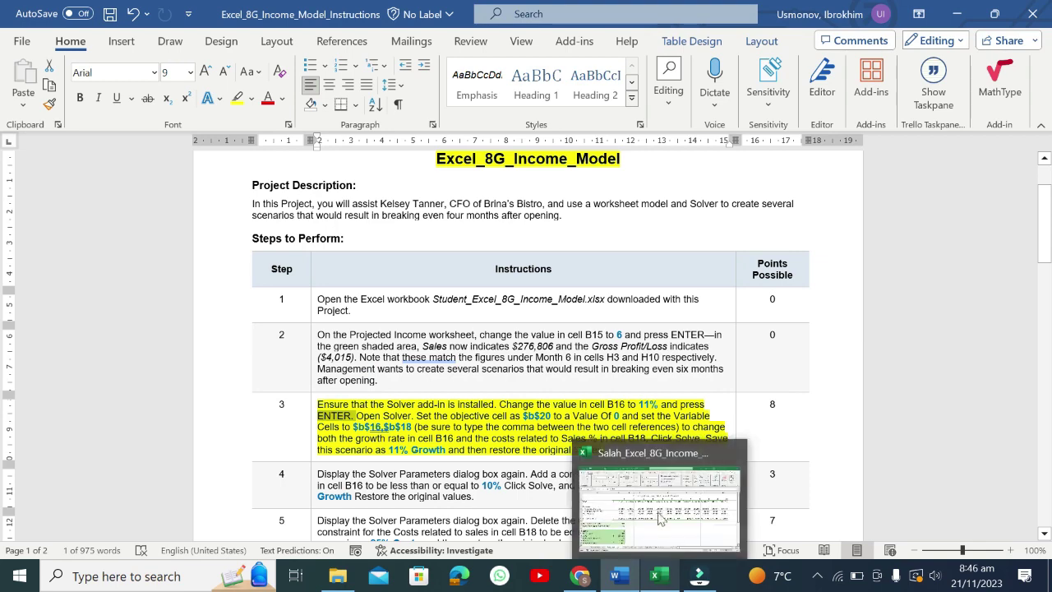
pyautogui.moveTo(607, 404); pyautogui.dragTo(679, 404)
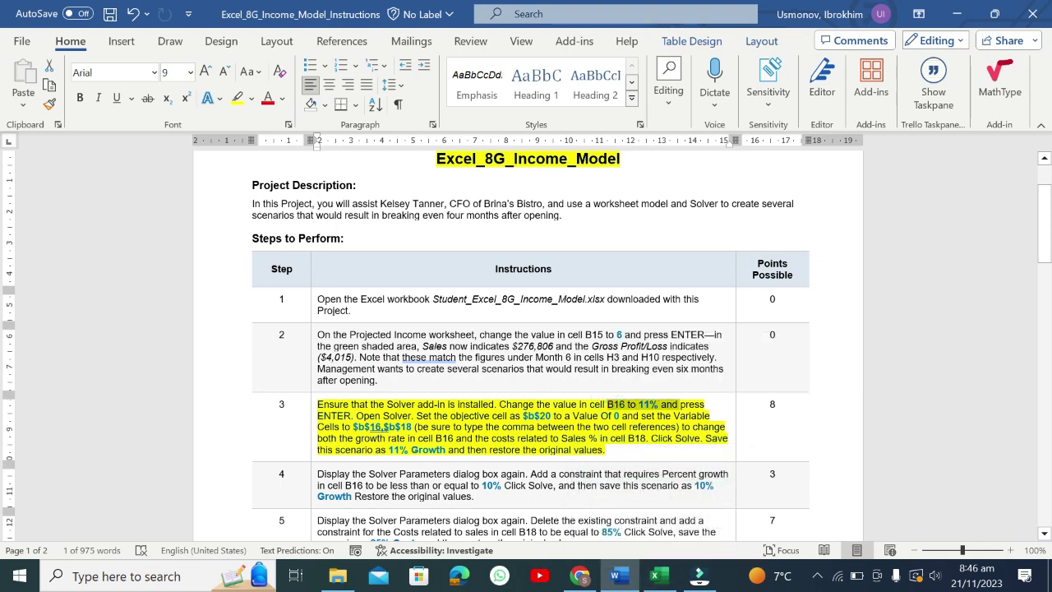
pyautogui.click(655, 575)
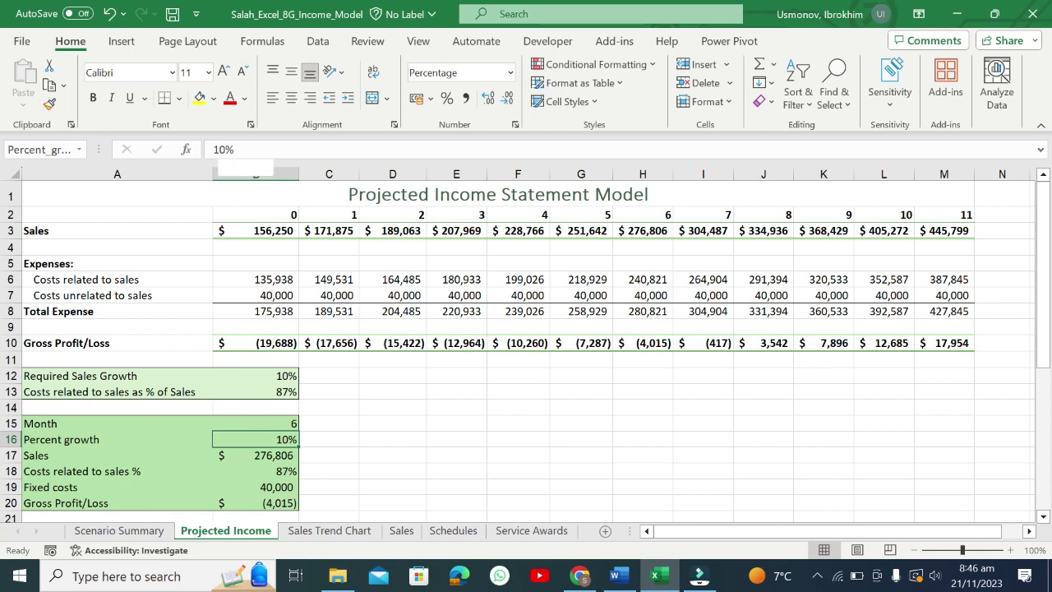
# - Enter 11% Percent growth in B16, giving Sales 292,252 and Gross Profit/Loss (2,007)
pyautogui.click(223, 150)
pyautogui.press('BackSpace')
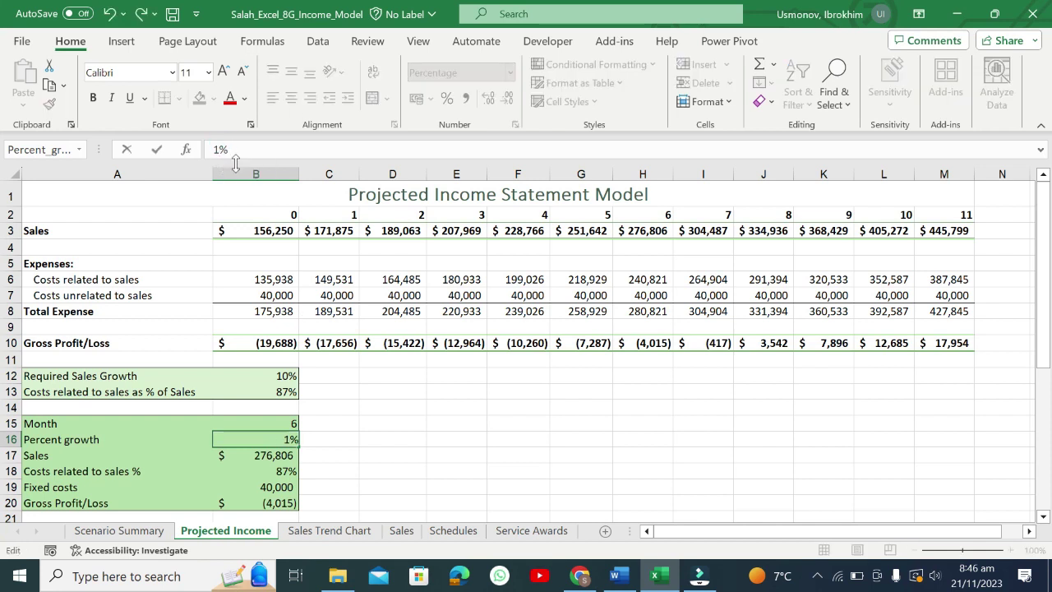
pyautogui.write('1')
pyautogui.press('Return')
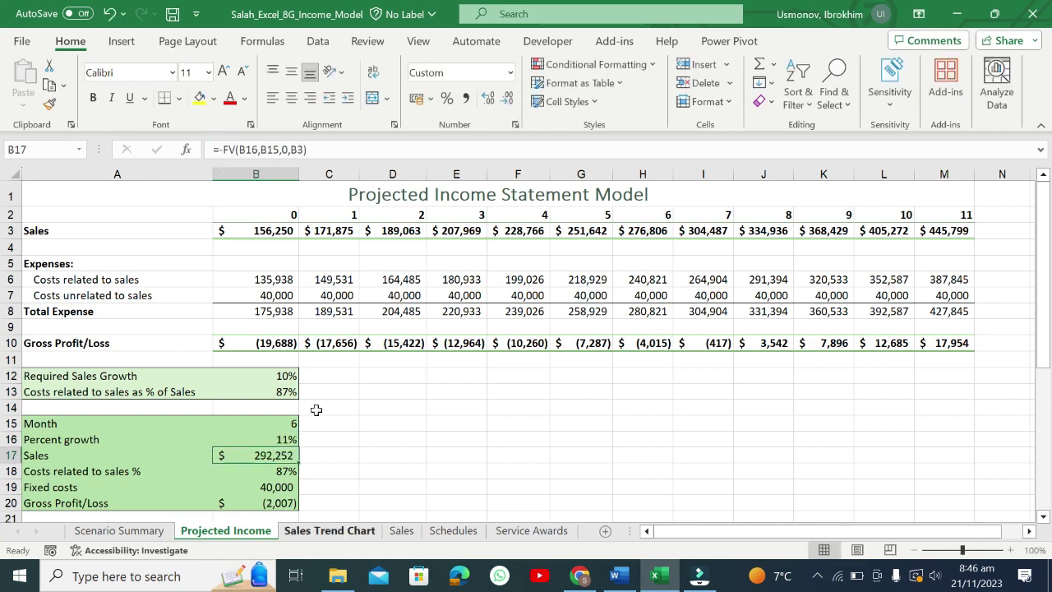
pyautogui.click(285, 425)
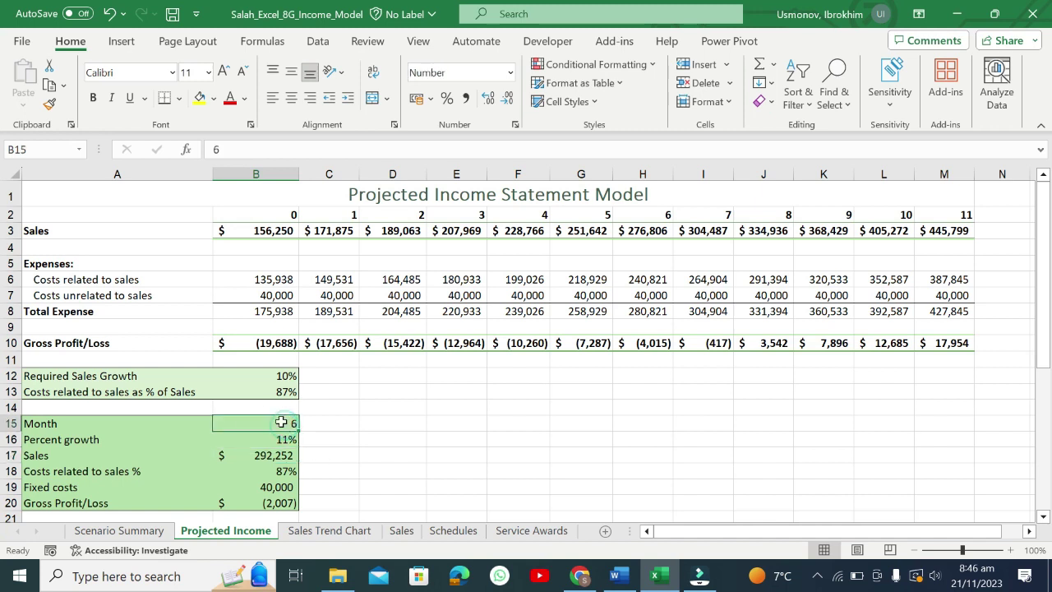
pyautogui.click(277, 439)
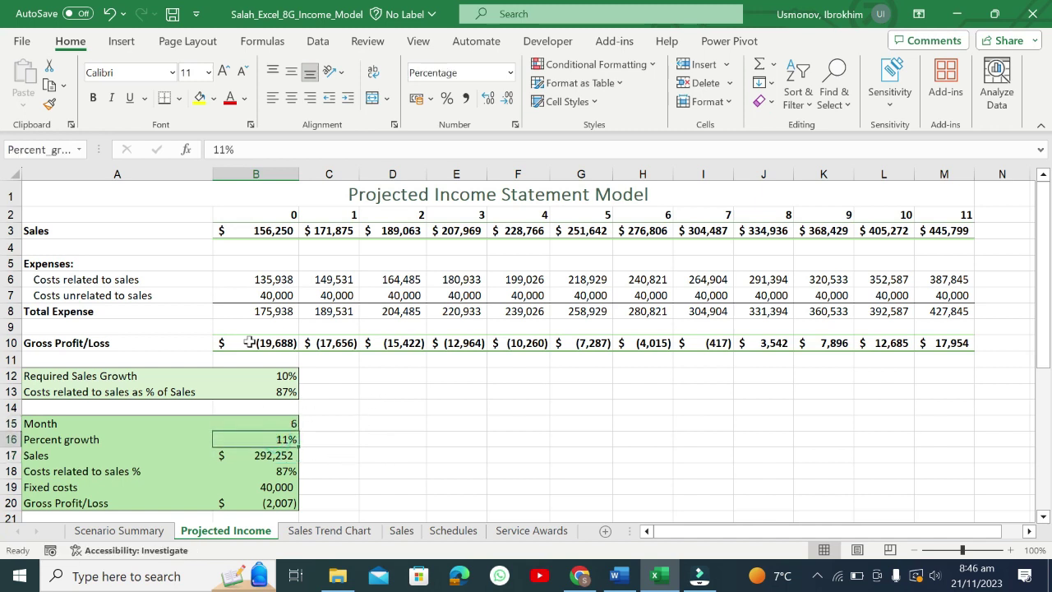
# - Read the objective cell part of step 3 in the Word instructions
pyautogui.click(615, 575)
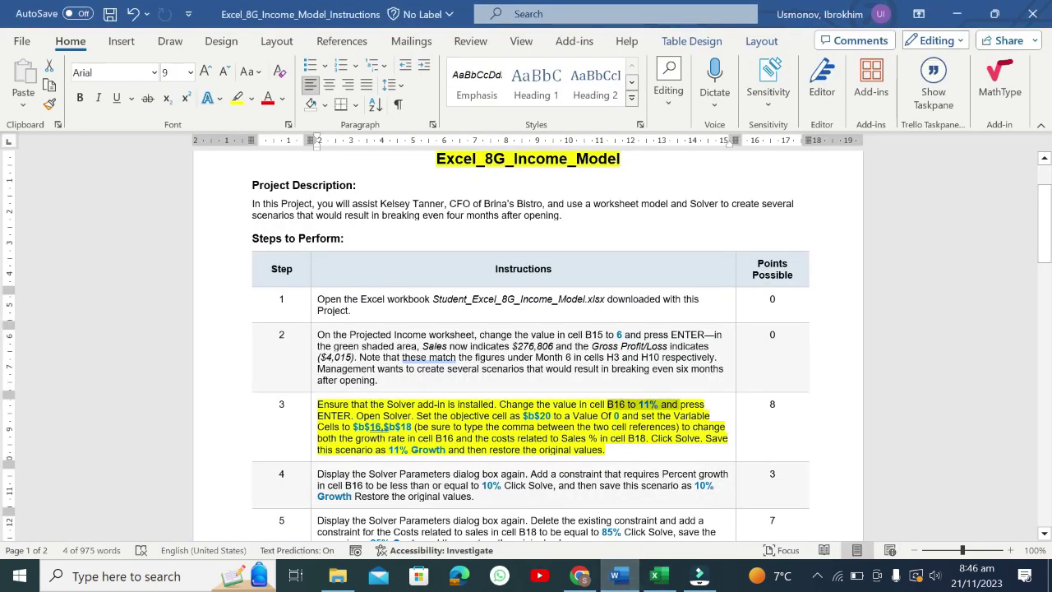
pyautogui.moveTo(434, 415); pyautogui.dragTo(600, 415)
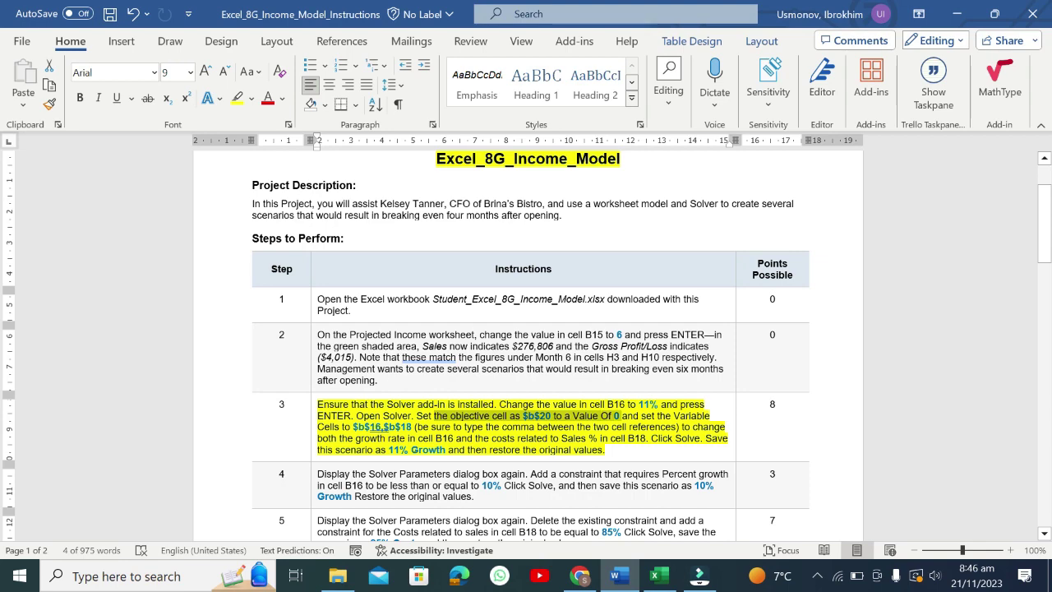
pyautogui.click(656, 575)
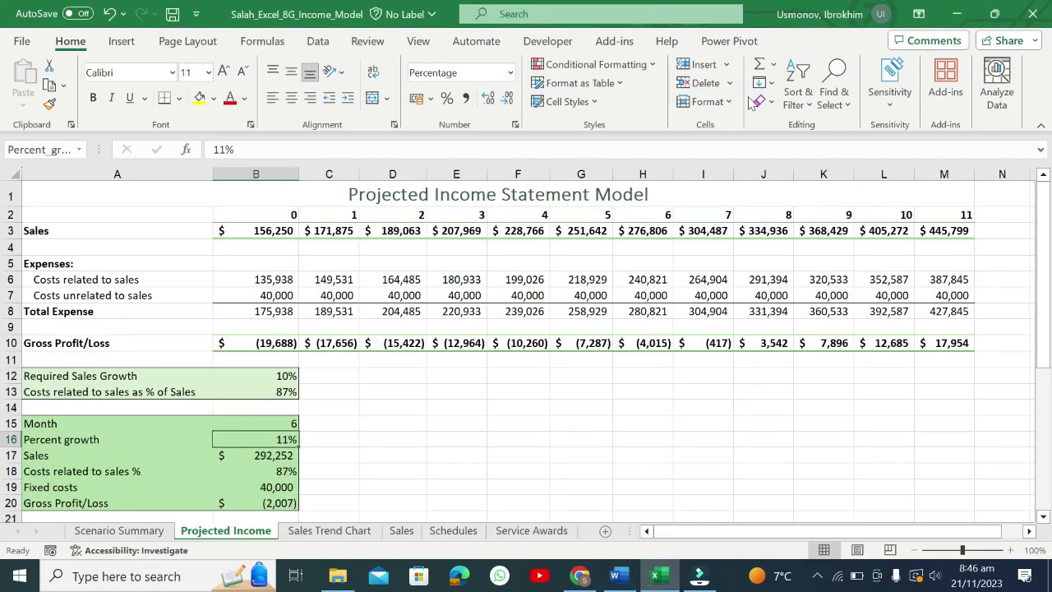
# - Solve for Gross_profit_or_loss of 0 by changing Percent_growth and Costs_related_to_sales
pyautogui.click(318, 41)
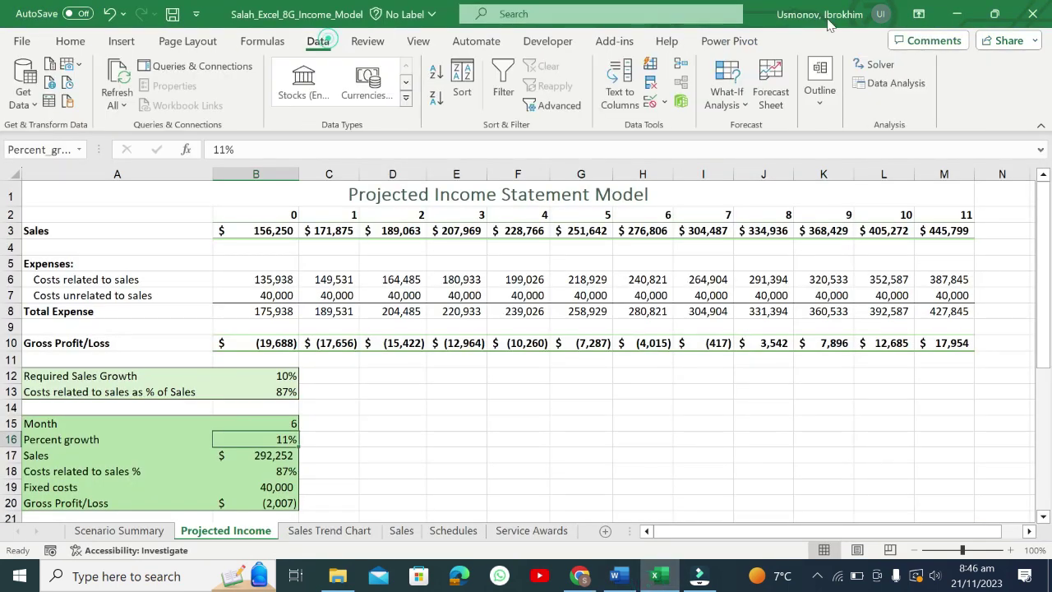
pyautogui.click(894, 64)
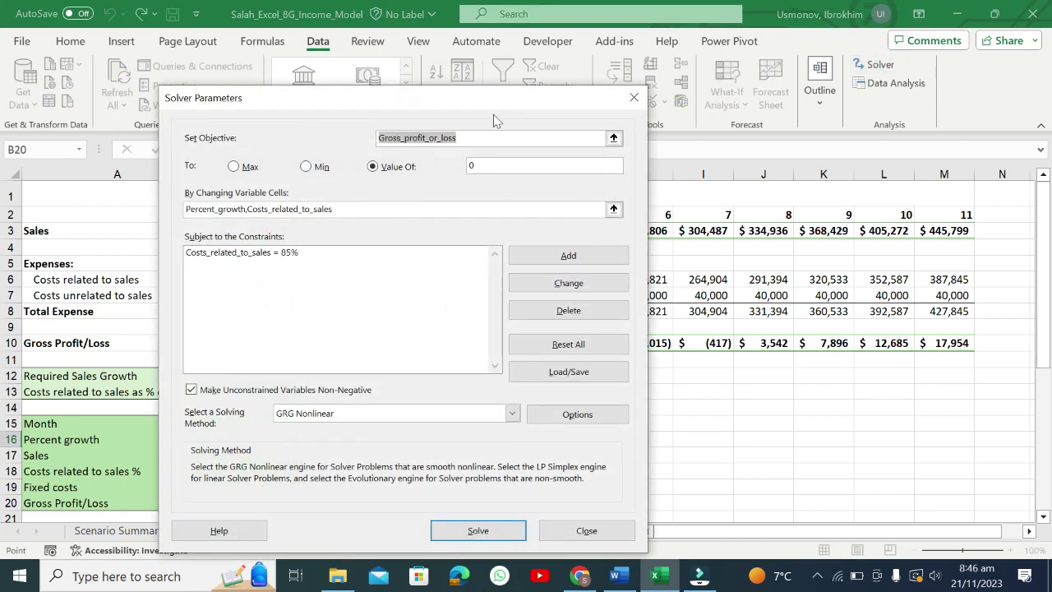
pyautogui.click(467, 138)
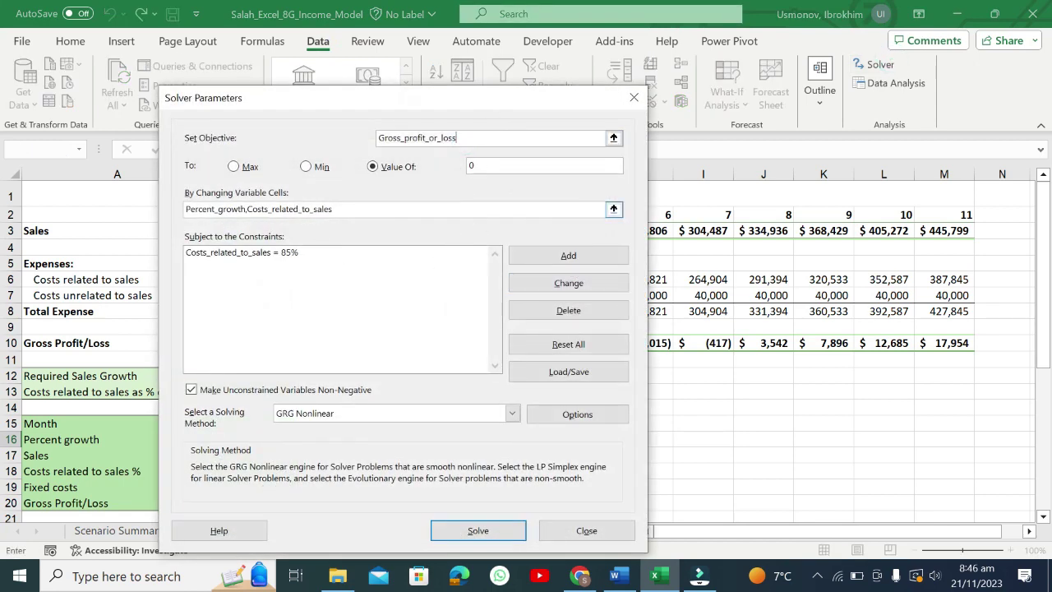
pyautogui.click(482, 167)
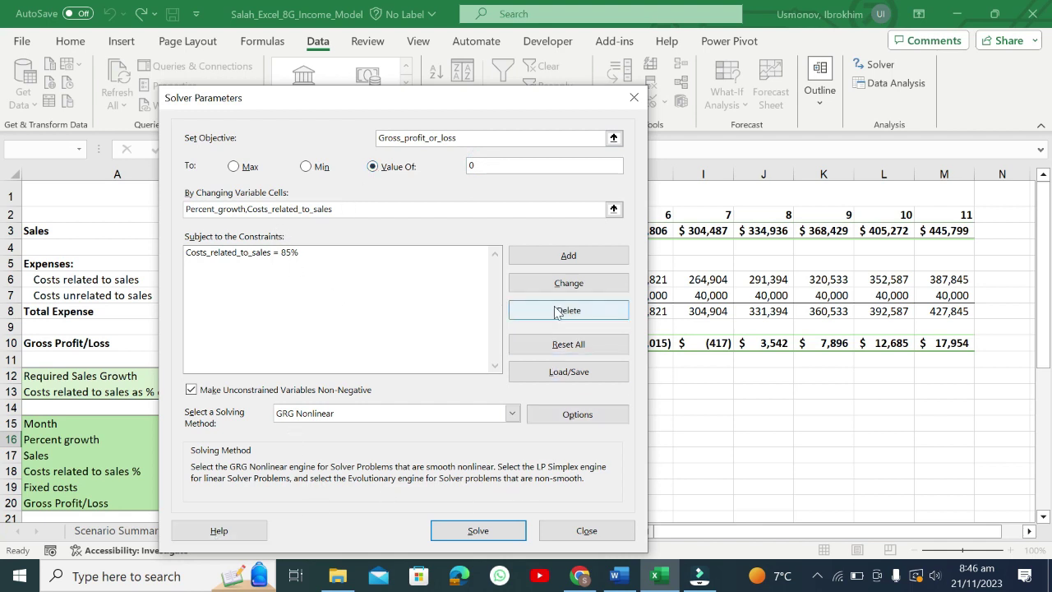
pyautogui.click(478, 530)
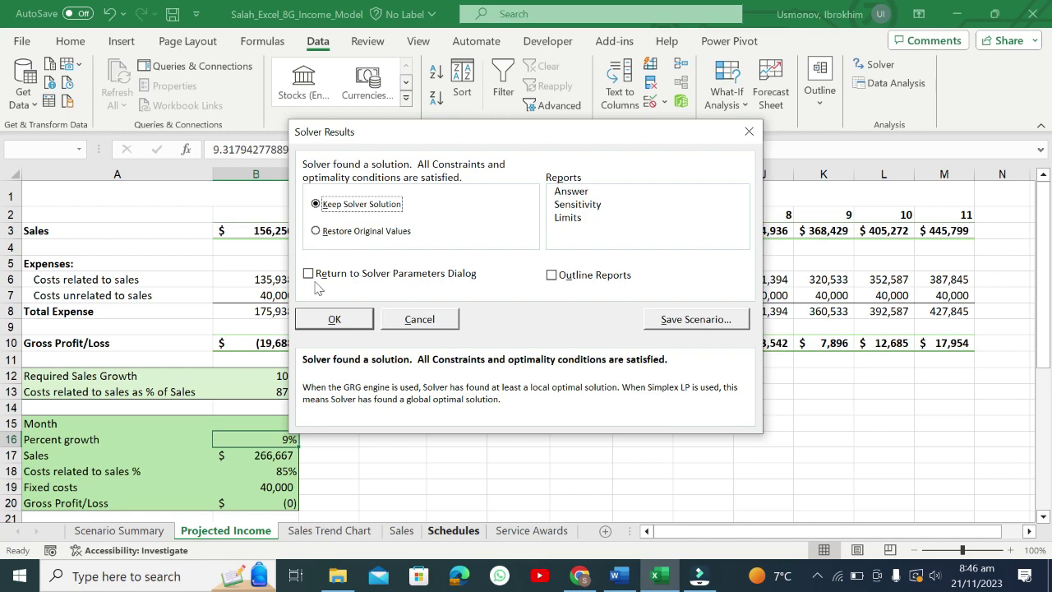
# - Restore the original values, return to Solver Parameters, and select the variable cell names
pyautogui.click(316, 231)
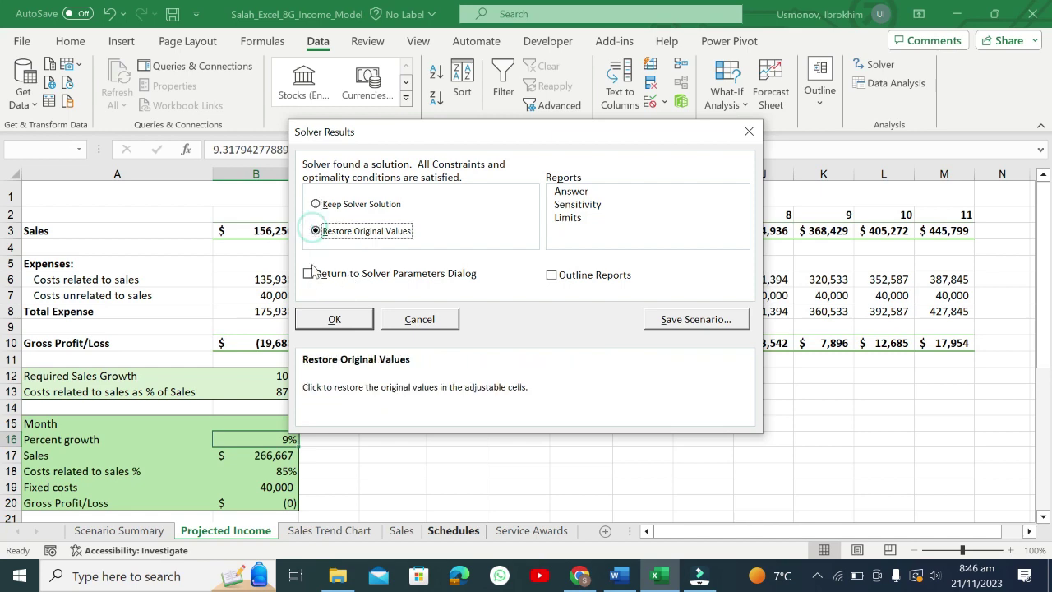
pyautogui.click(309, 273)
pyautogui.click(332, 318)
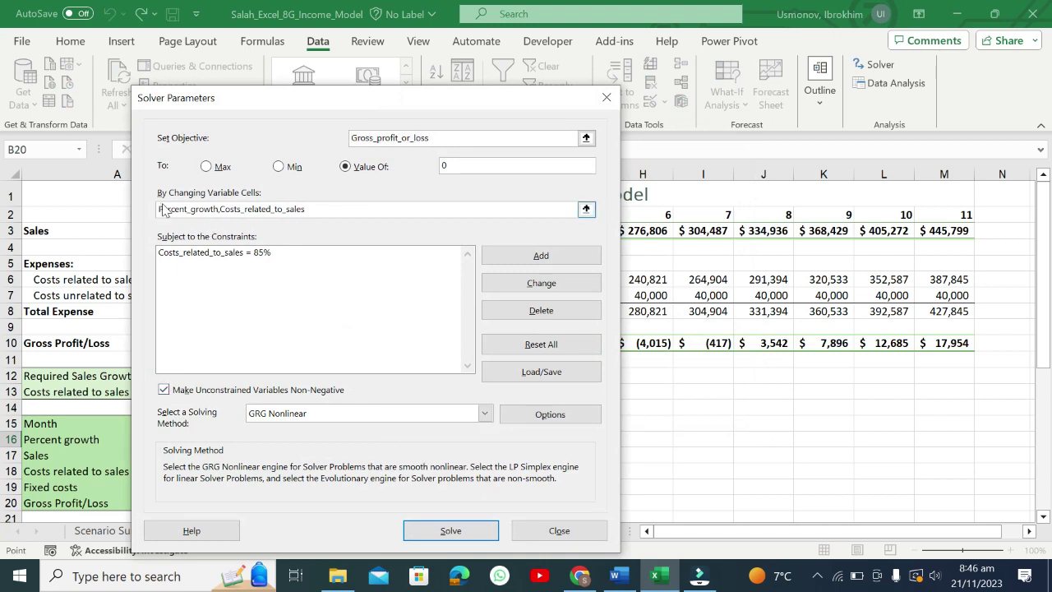
pyautogui.moveTo(160, 209); pyautogui.dragTo(239, 208)
pyautogui.click(307, 209)
pyautogui.doubleClick(308, 209)
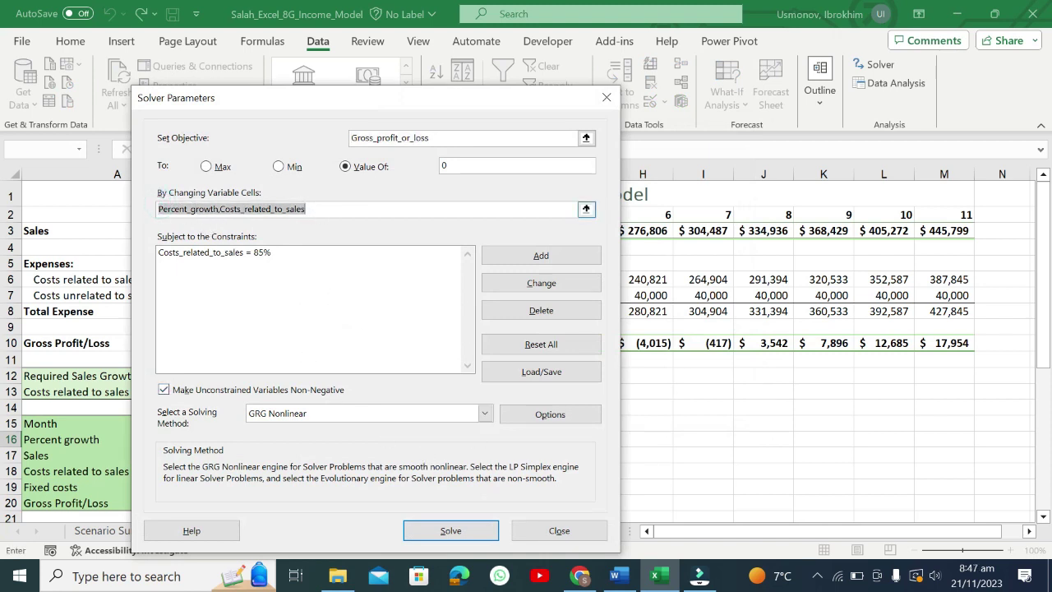
pyautogui.press('End')
pyautogui.doubleClick(324, 209)
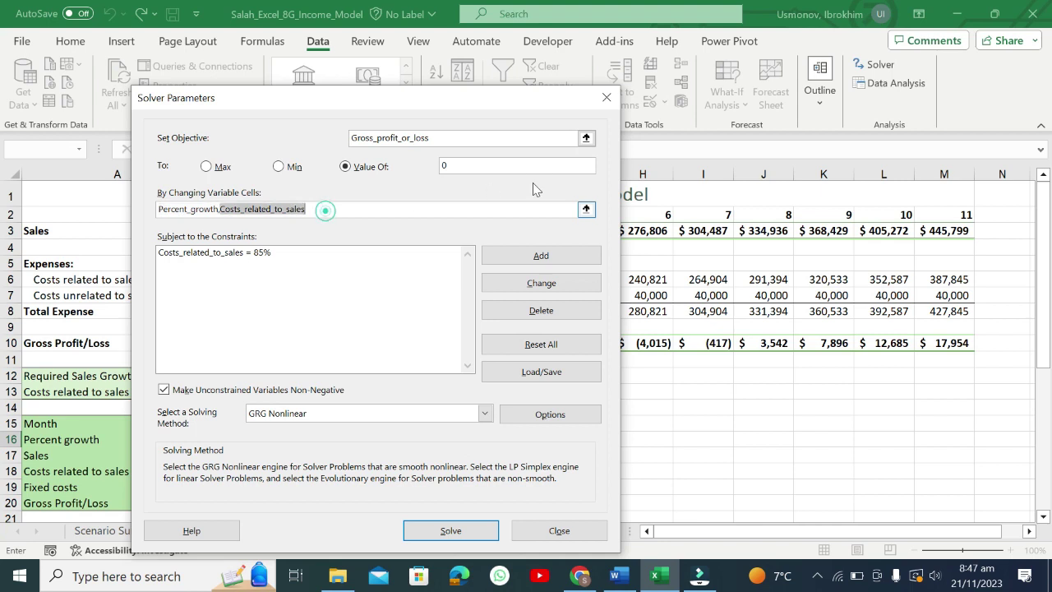
pyautogui.click(586, 208)
pyautogui.click(284, 117)
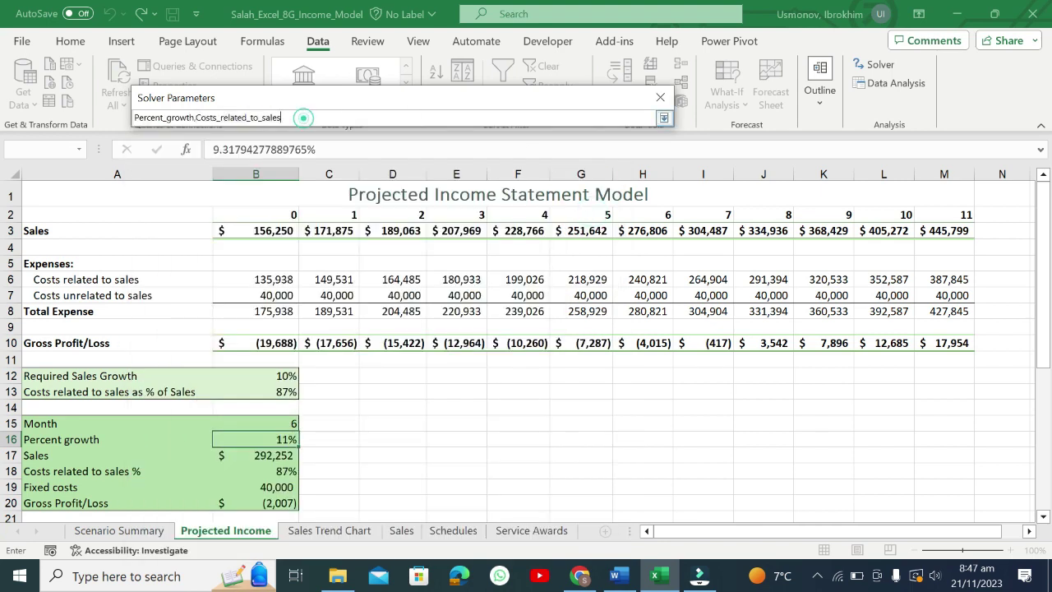
pyautogui.hotkey('shift', 'Home')
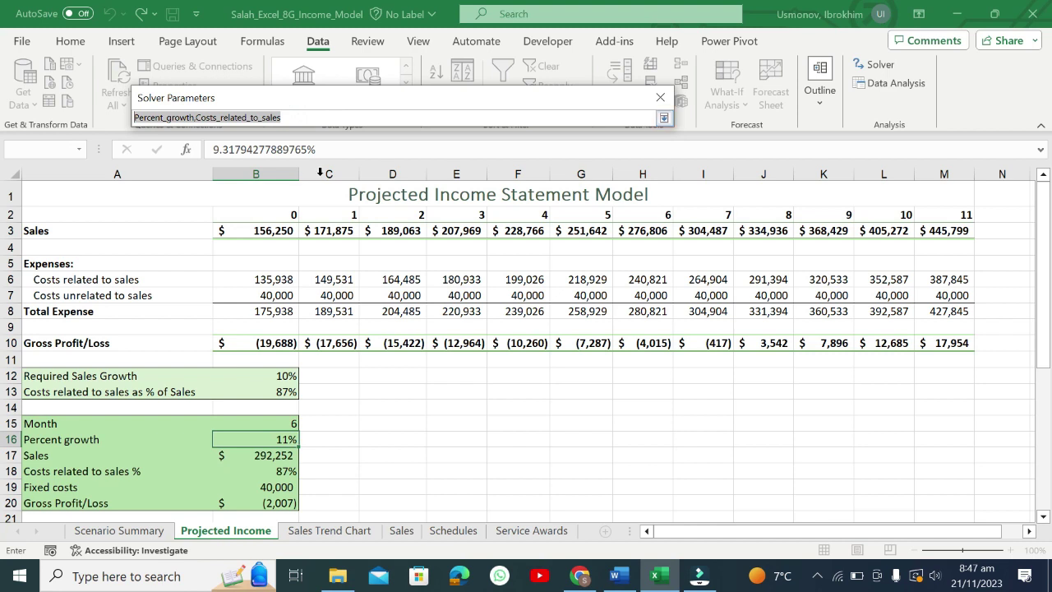
pyautogui.click(298, 115)
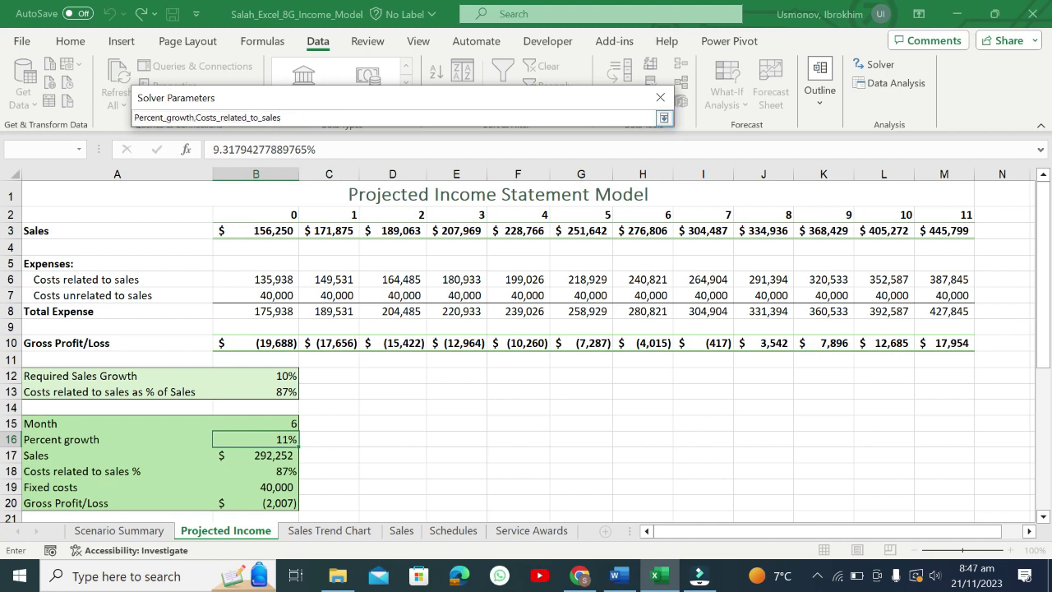
pyautogui.click(667, 121)
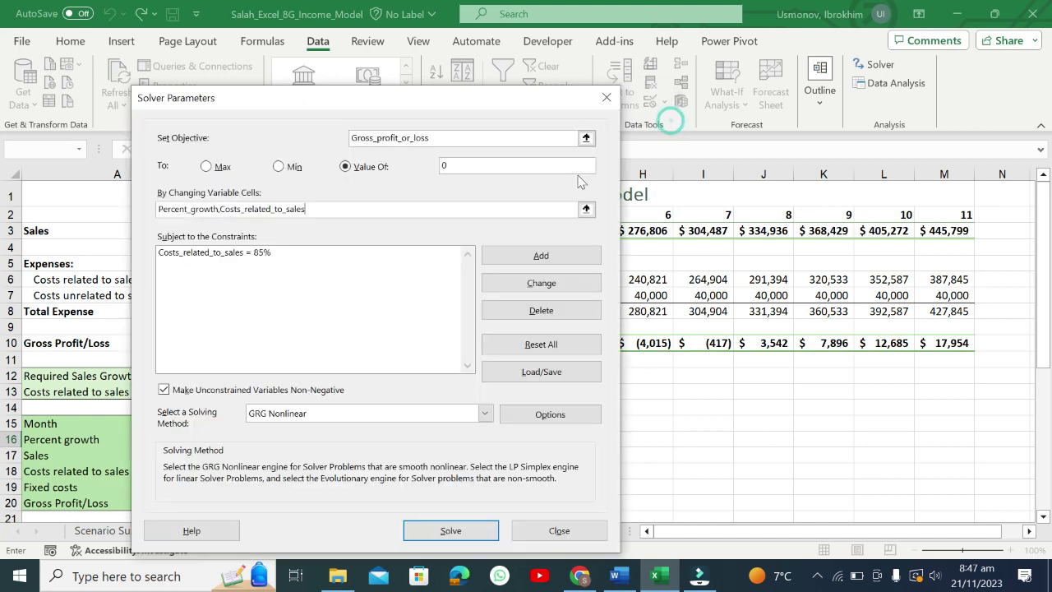
pyautogui.moveTo(434, 137); pyautogui.dragTo(350, 137)
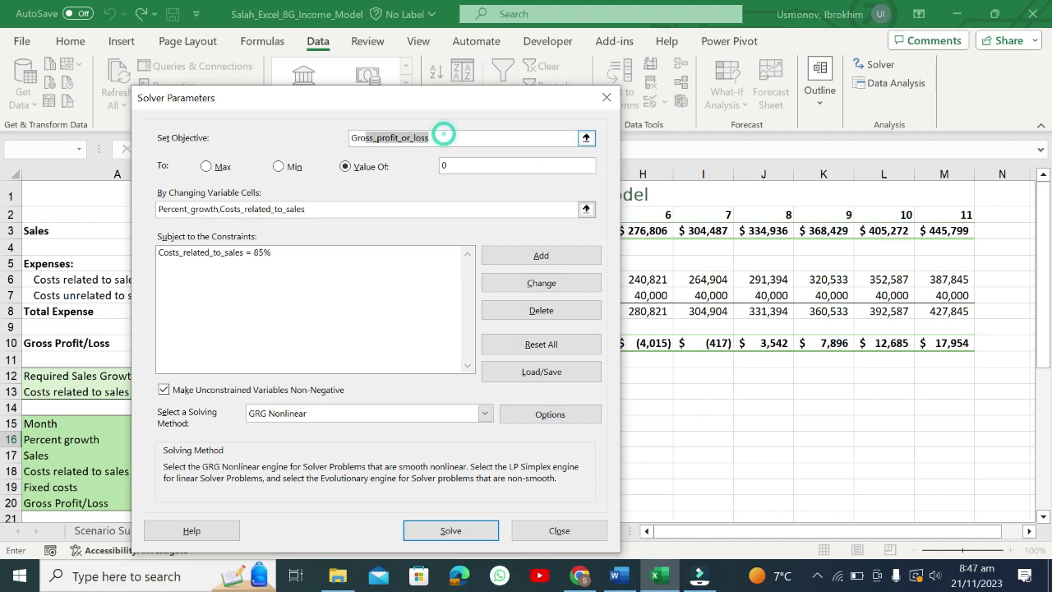
pyautogui.click(615, 576)
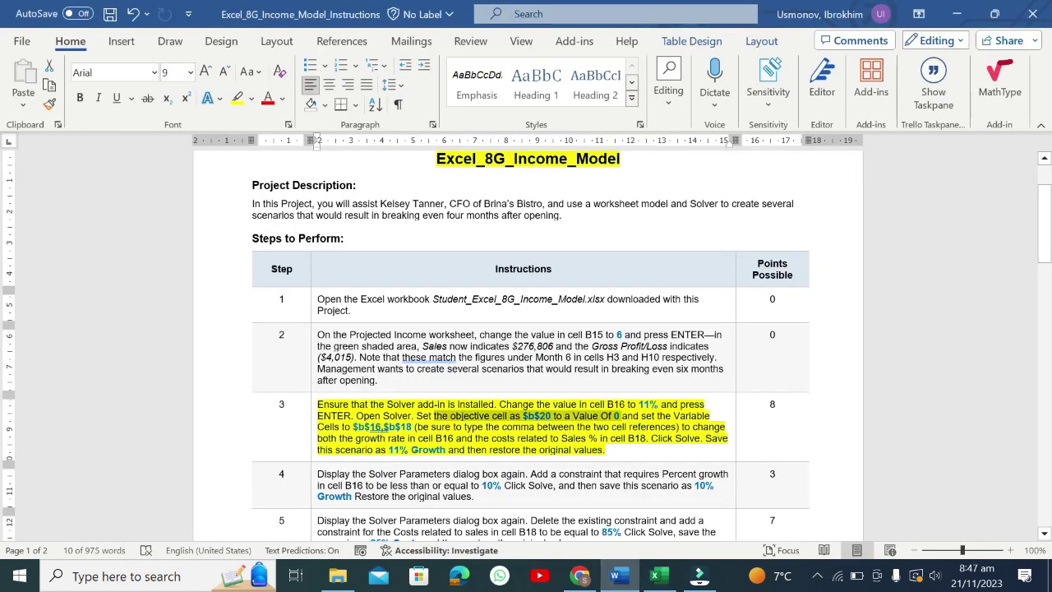
pyautogui.click(655, 575)
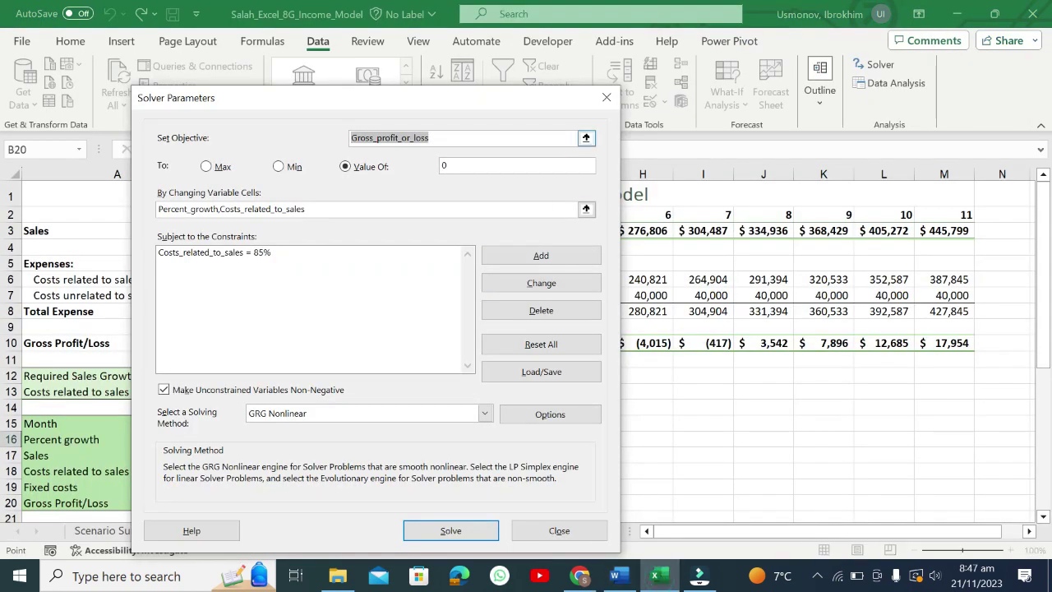
pyautogui.moveTo(463, 100); pyautogui.dragTo(598, 334)
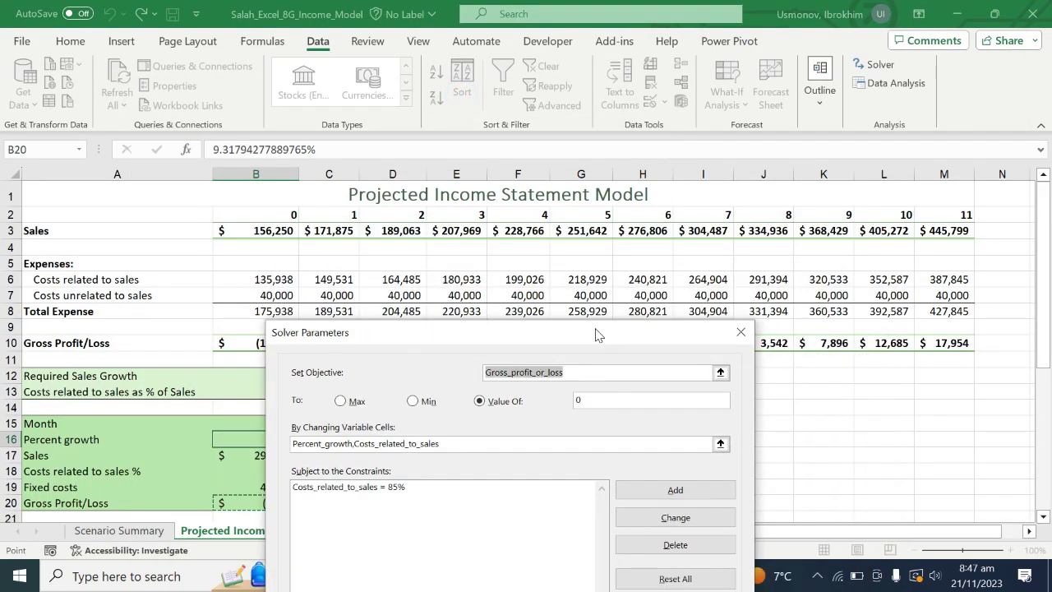
pyautogui.click(720, 373)
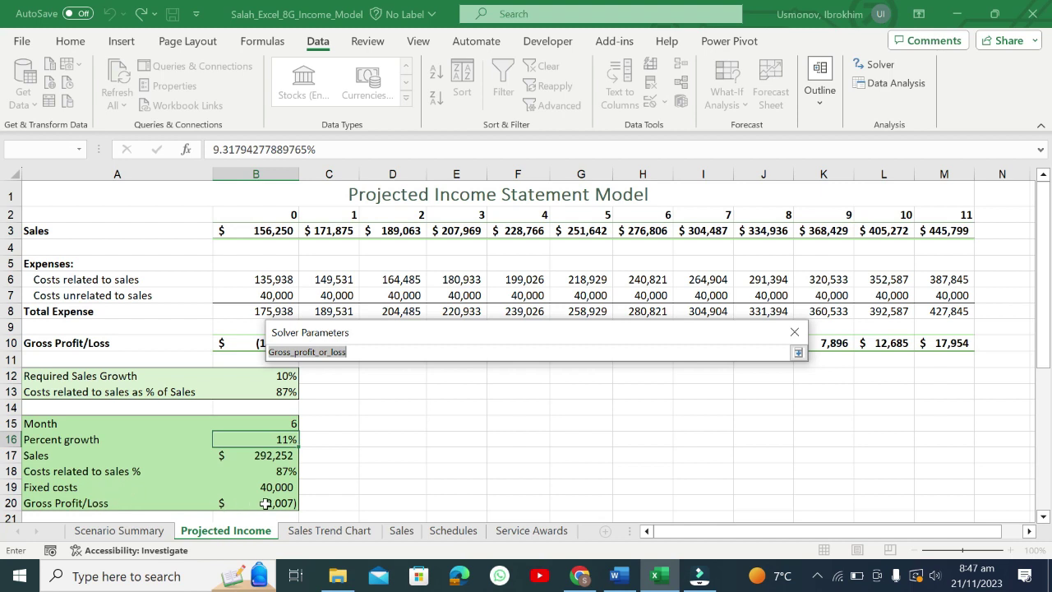
pyautogui.click(797, 353)
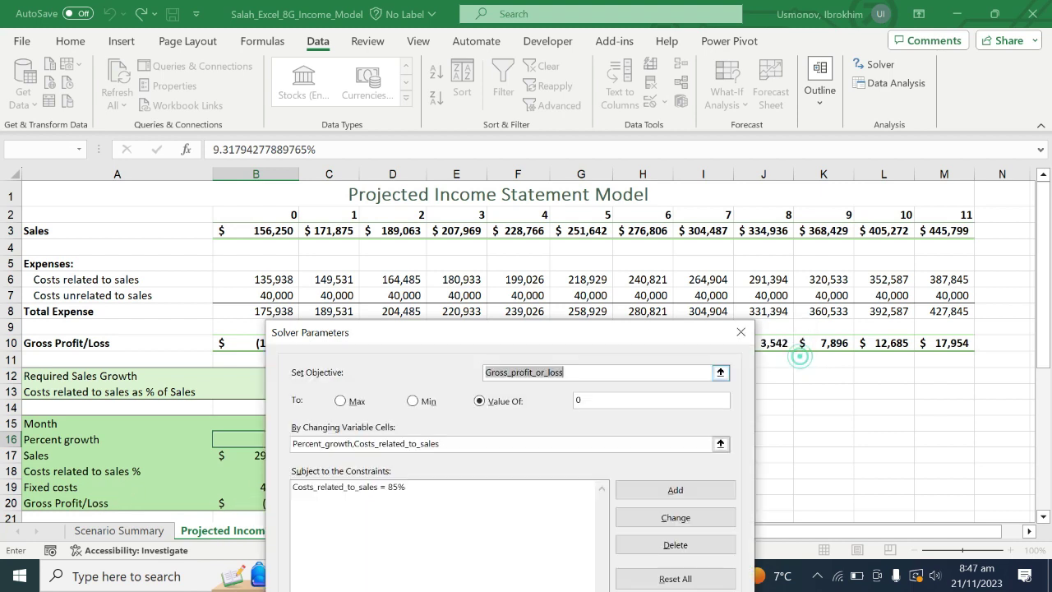
pyautogui.click(481, 403)
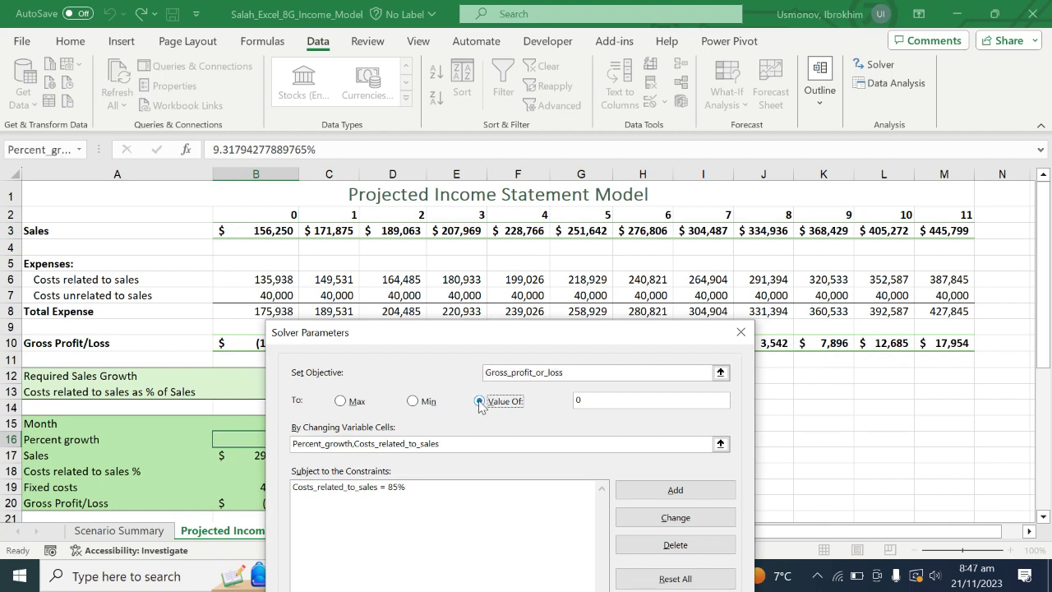
pyautogui.click(593, 400)
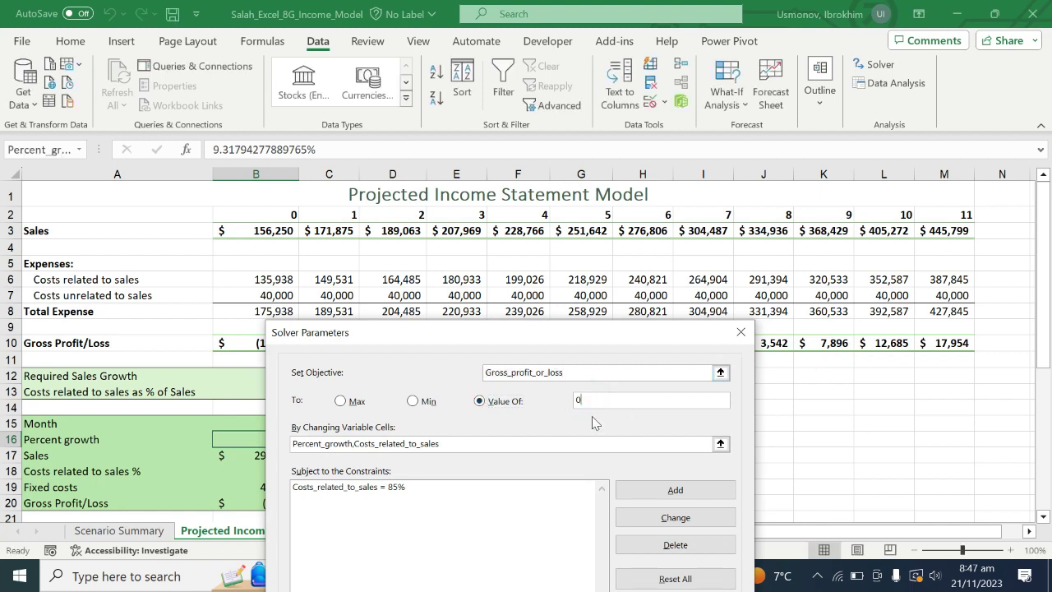
pyautogui.click(447, 445)
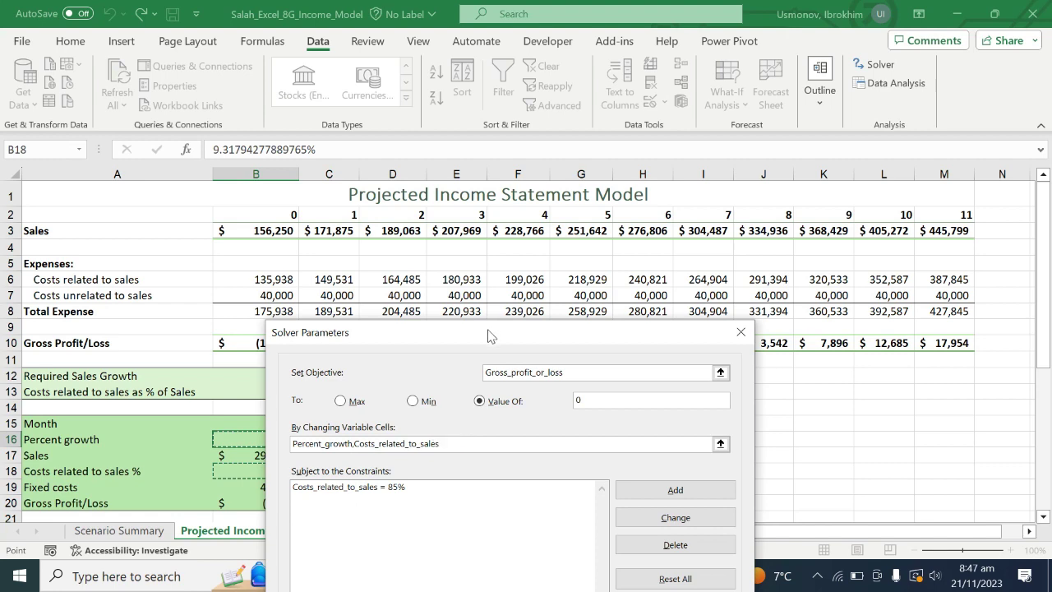
pyautogui.moveTo(491, 333)
pyautogui.mouseDown()
pyautogui.moveTo(517, 192)
pyautogui.moveTo(631, 71)
pyautogui.mouseUp()
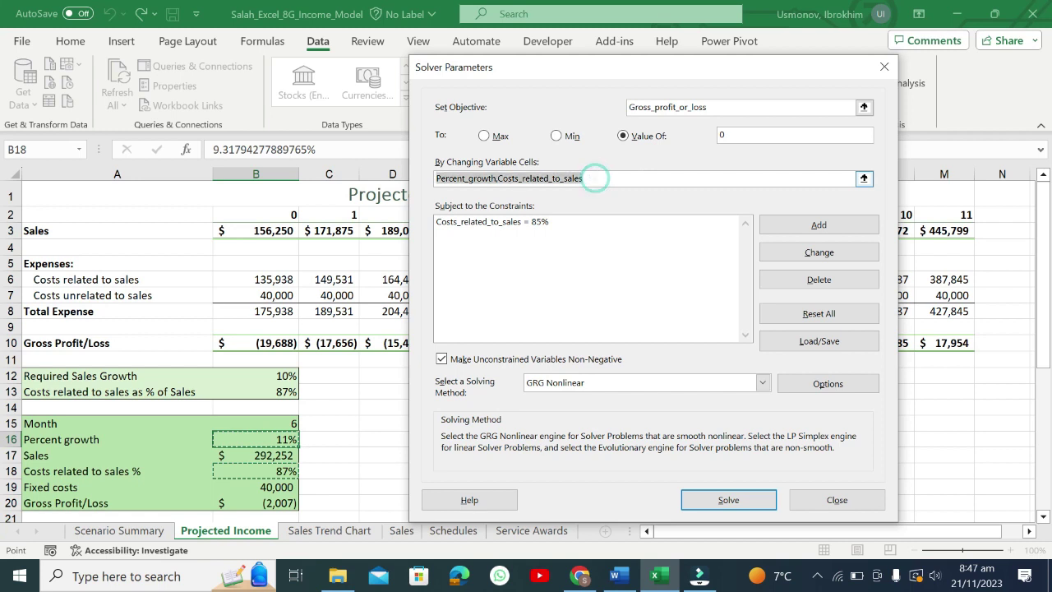
# - Delete the 85% costs constraint from the Solver Parameters
pyautogui.doubleClick(595, 178)
pyautogui.click(577, 238)
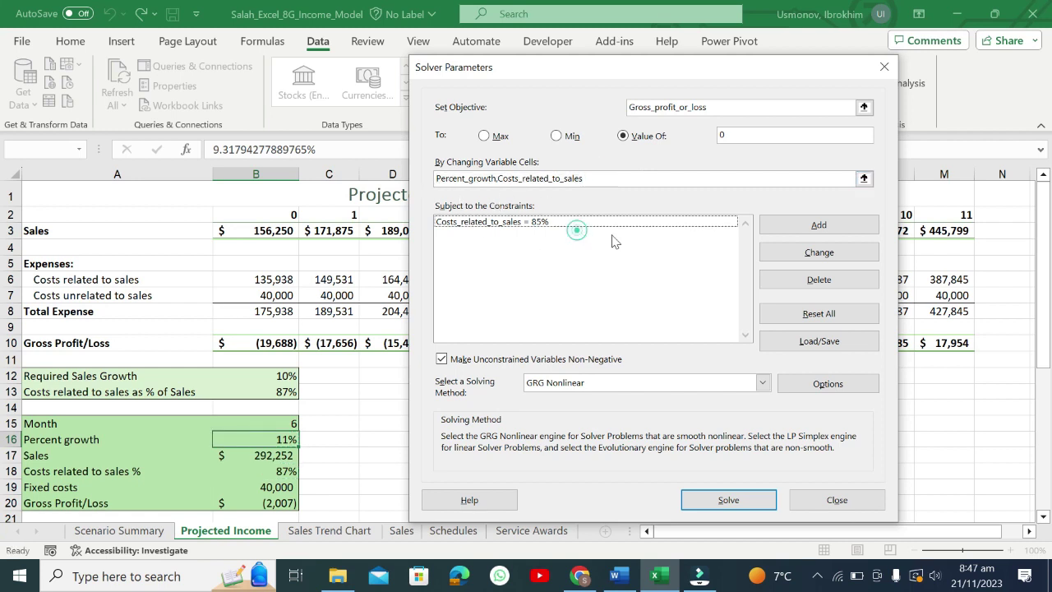
pyautogui.click(562, 221)
pyautogui.click(809, 280)
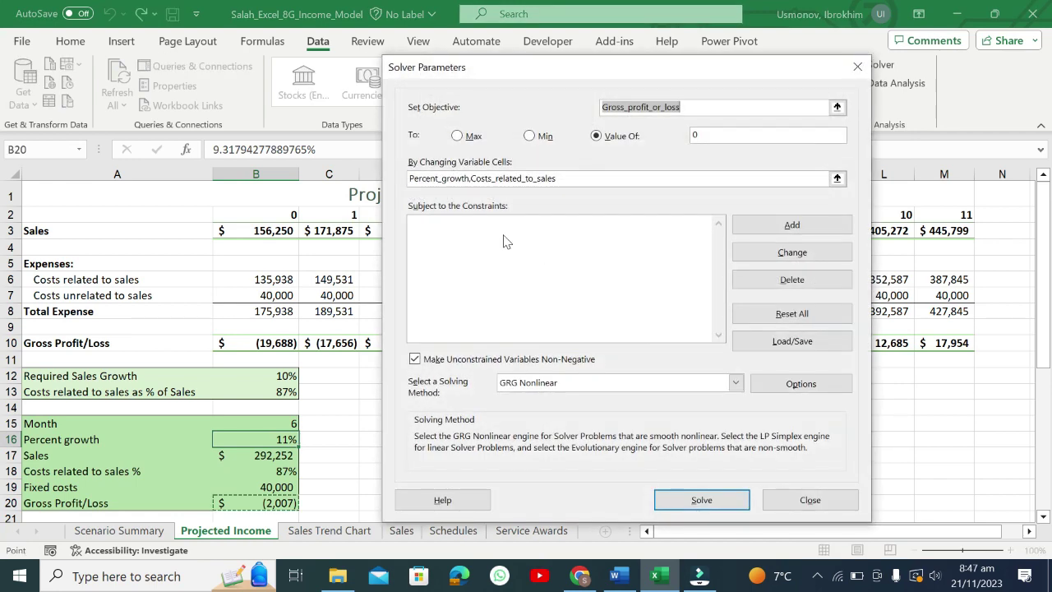
# - Solve for break-even again and restore the original values
pyautogui.click(723, 510)
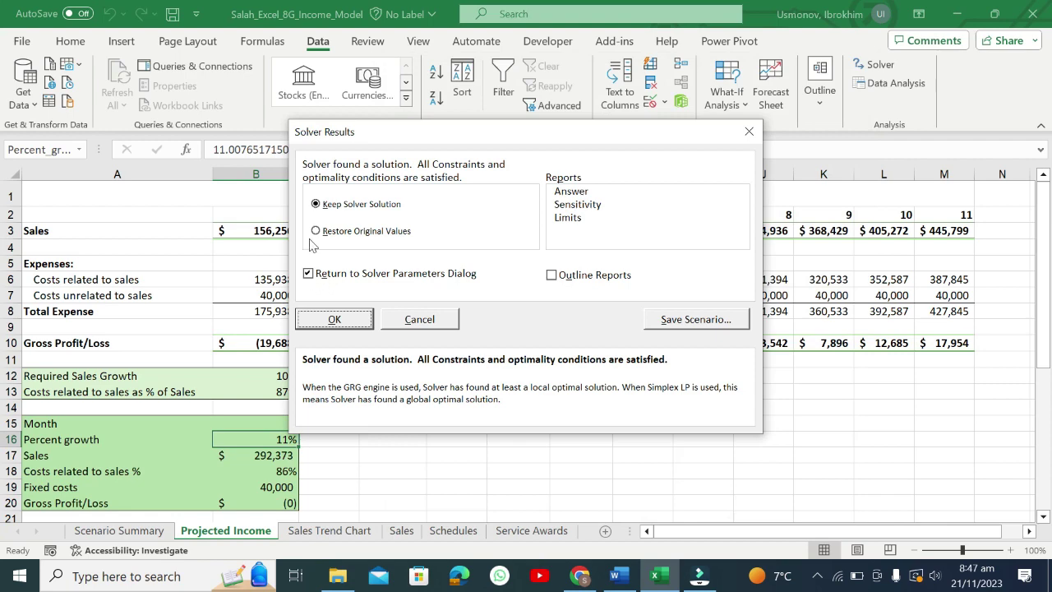
pyautogui.click(317, 232)
pyautogui.click(335, 318)
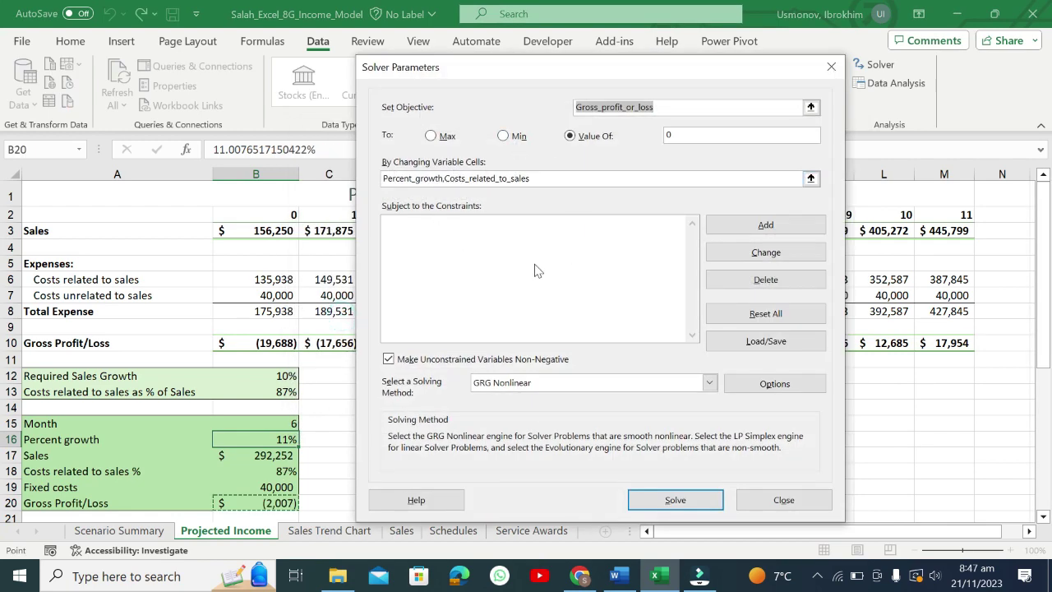
pyautogui.click(615, 575)
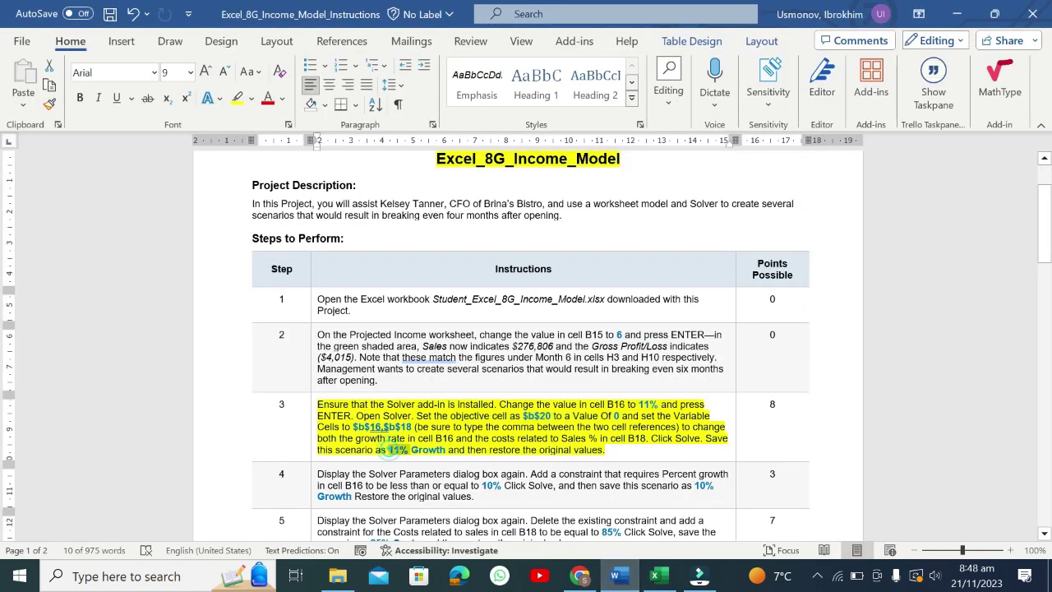
# - Check the 11% Growth name and variable cells reference in step 3
pyautogui.moveTo(388, 450); pyautogui.dragTo(445, 450)
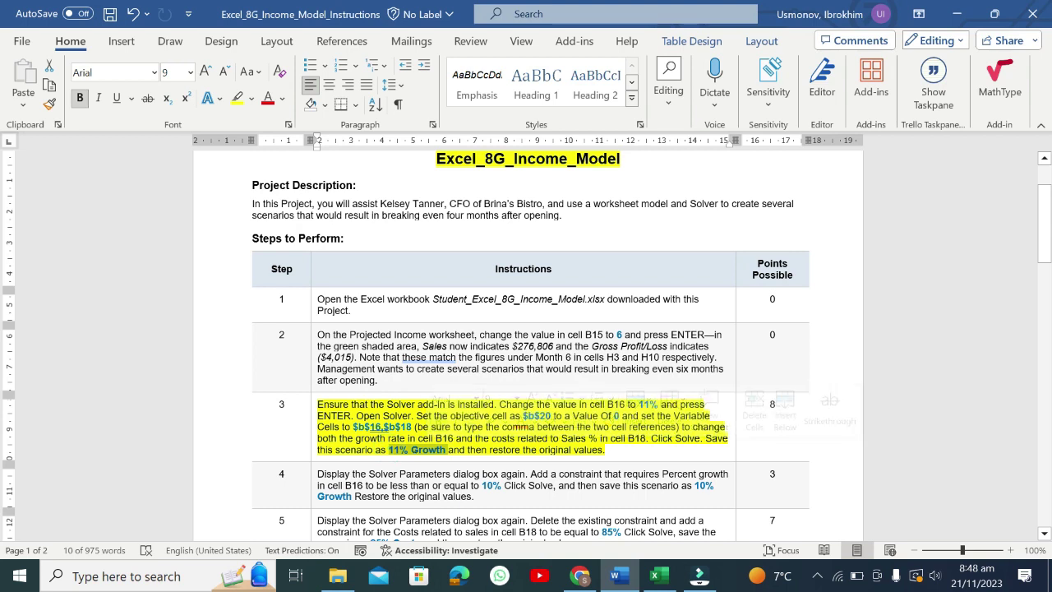
pyautogui.moveTo(386, 426)
pyautogui.mouseDown()
pyautogui.moveTo(353, 427)
pyautogui.moveTo(412, 427)
pyautogui.mouseUp()
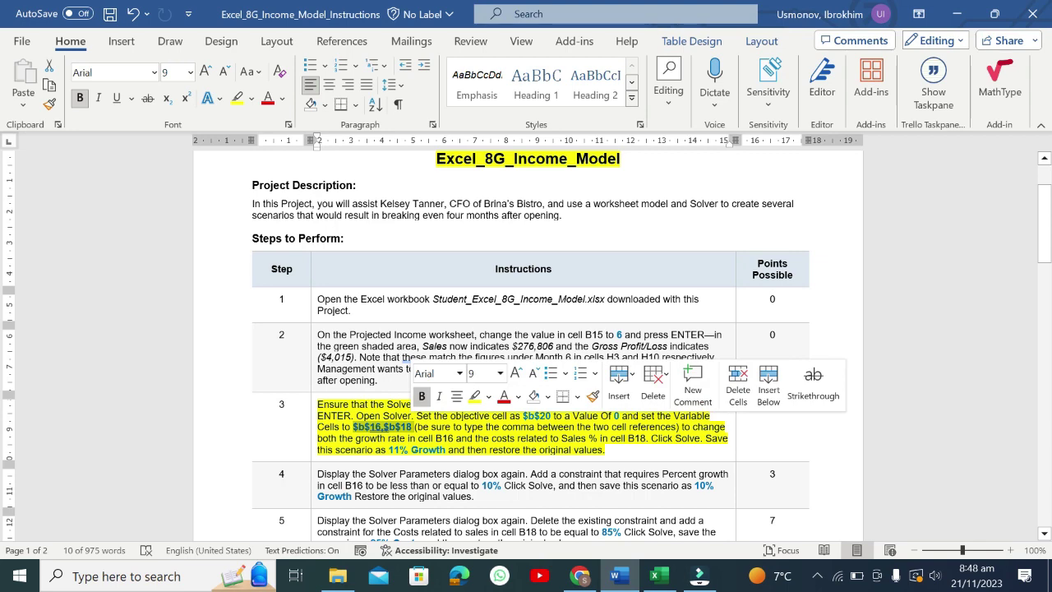
pyautogui.click(657, 578)
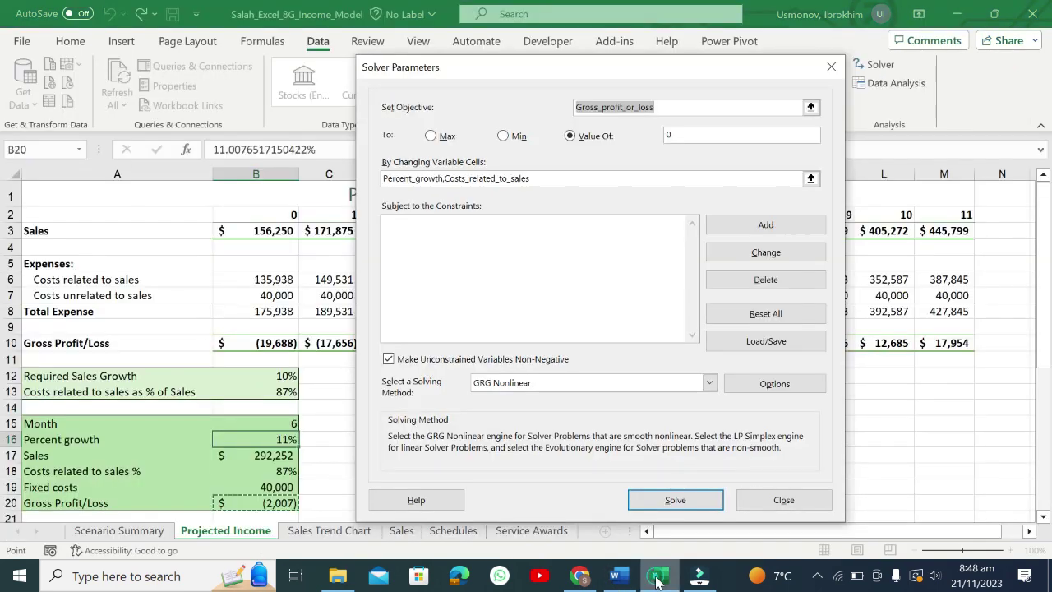
# - Change the variable cells to $B$16:$B$18 and solve, bringing Gross Profit/Loss to 0
pyautogui.click(537, 177)
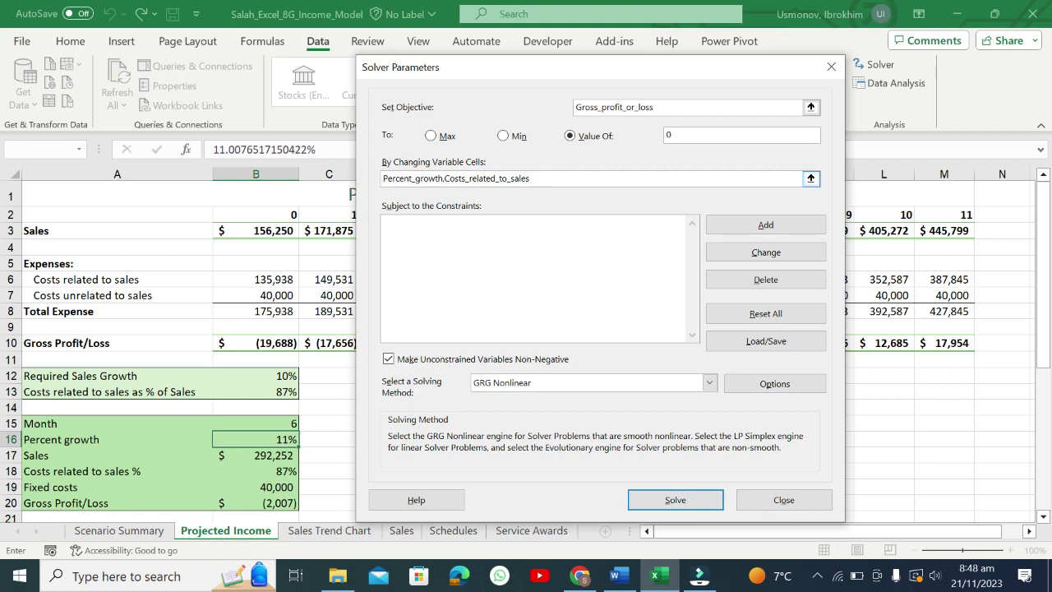
pyautogui.moveTo(537, 176); pyautogui.dragTo(384, 178)
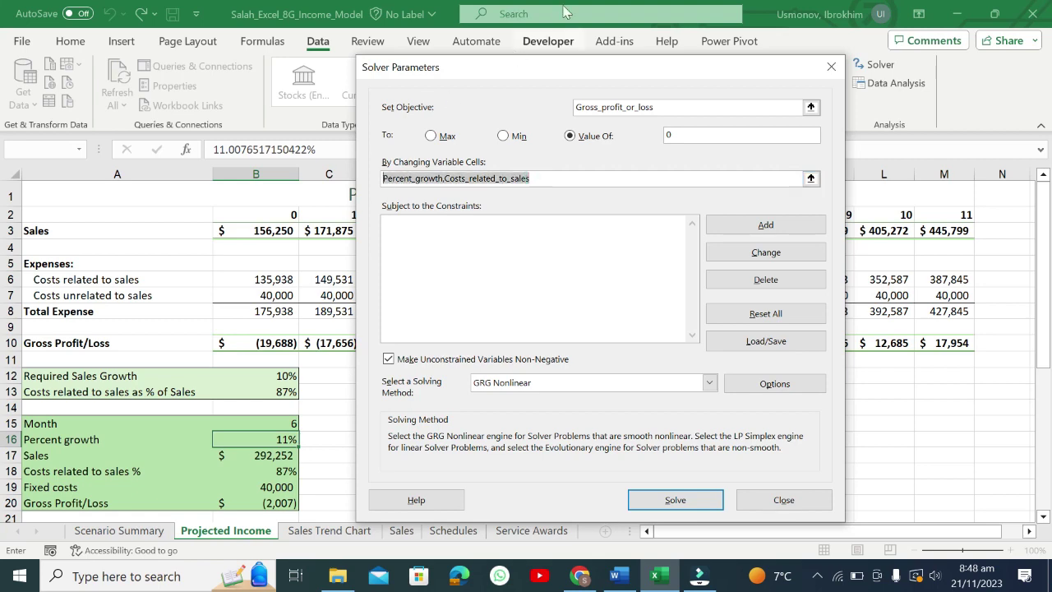
pyautogui.moveTo(566, 68); pyautogui.dragTo(697, 13)
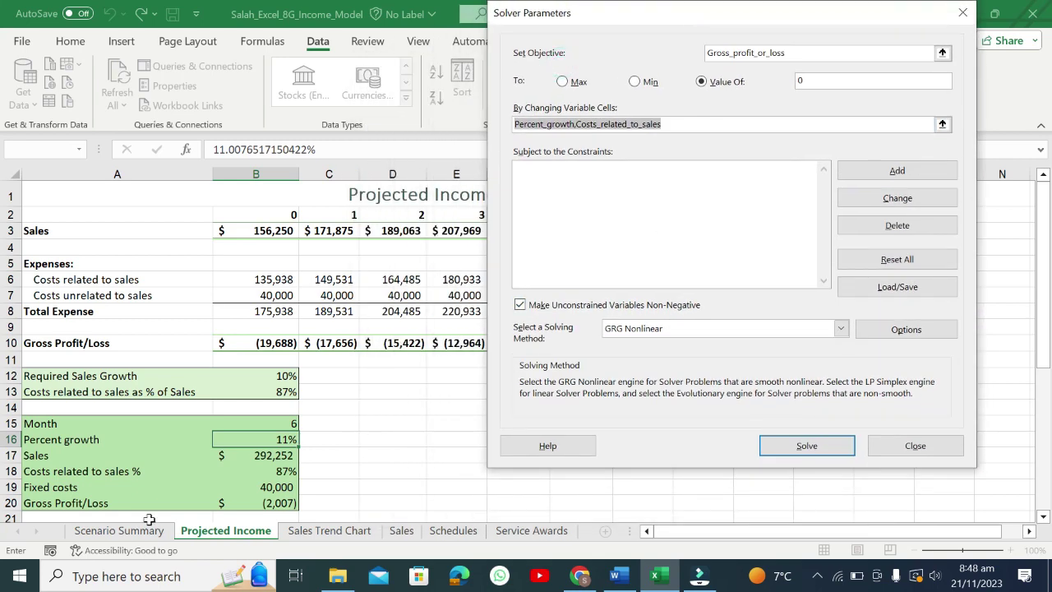
pyautogui.click(257, 440)
pyautogui.moveTo(258, 441); pyautogui.dragTo(258, 468)
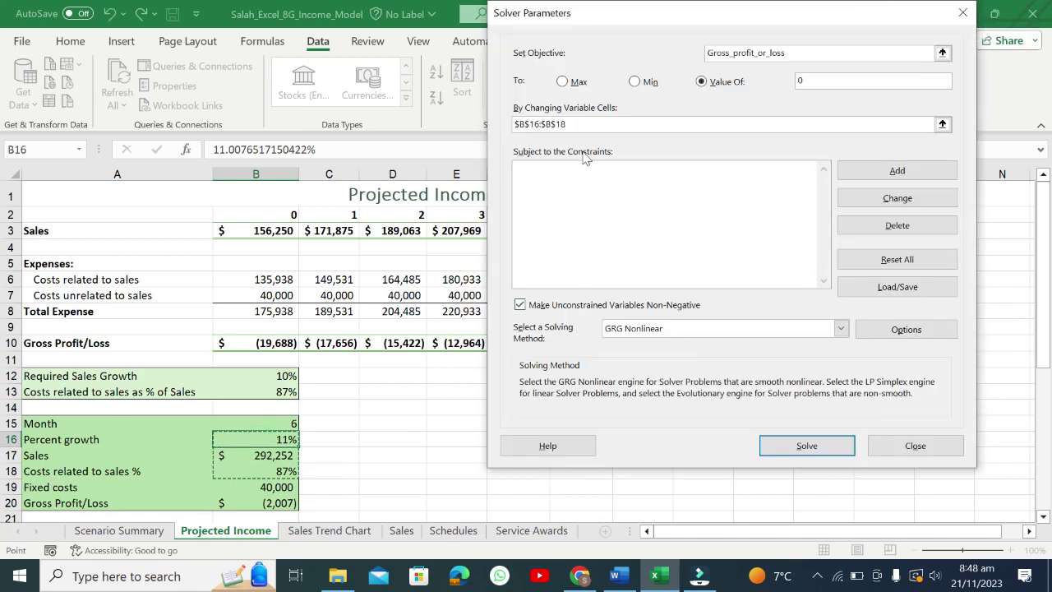
pyautogui.click(606, 215)
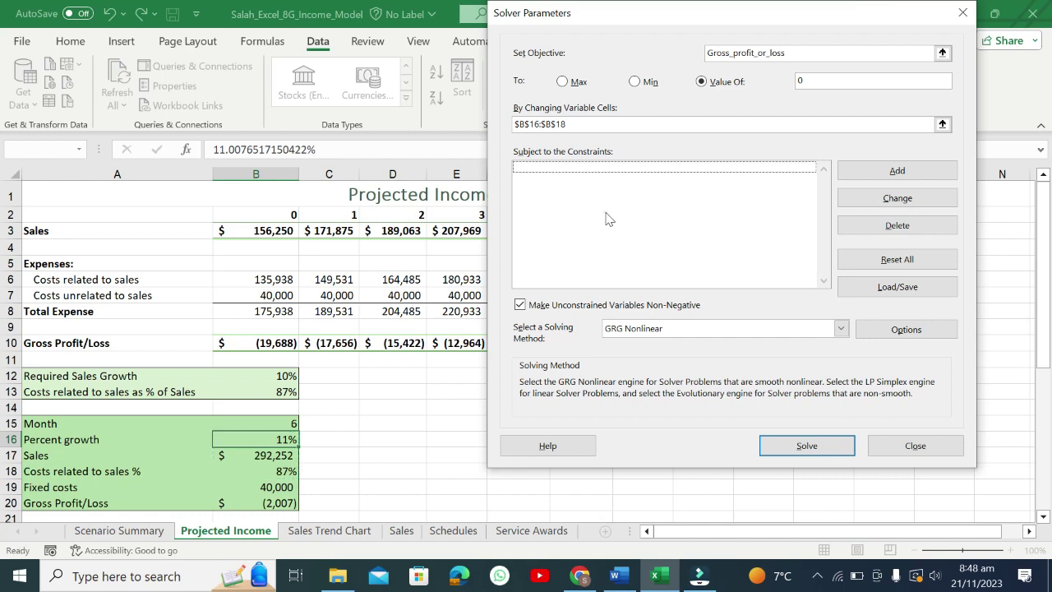
pyautogui.click(810, 448)
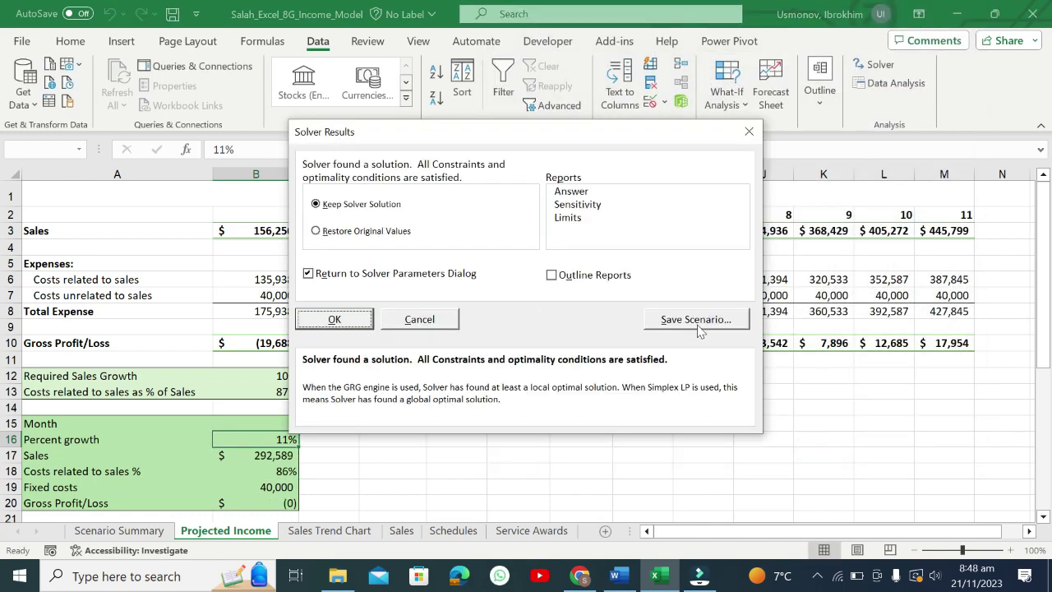
# - Save the Solver solution as scenario '11% Growth', copying the name from Word, and keep it
pyautogui.click(697, 325)
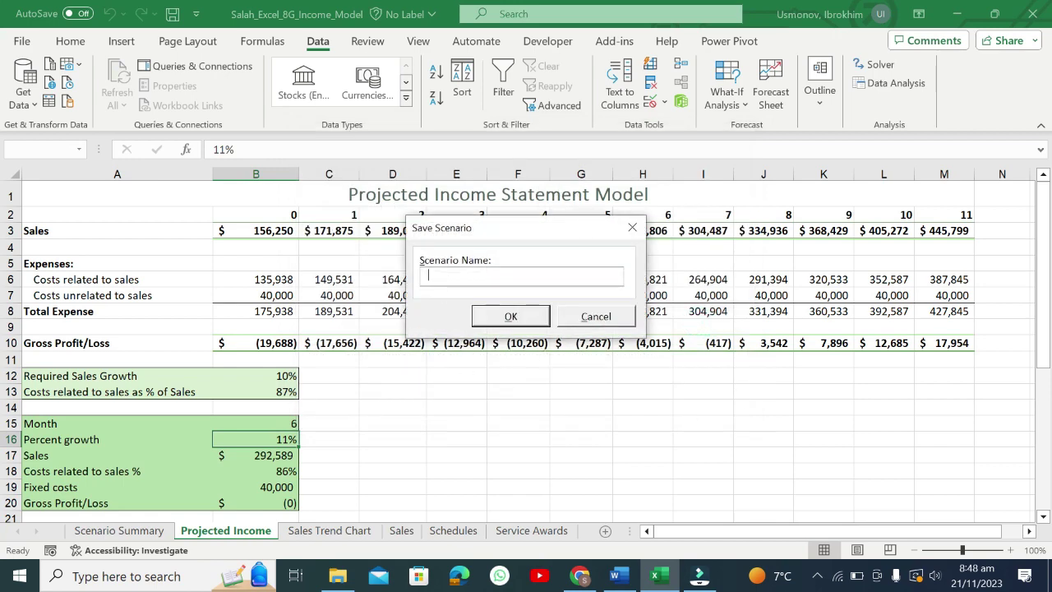
pyautogui.click(617, 575)
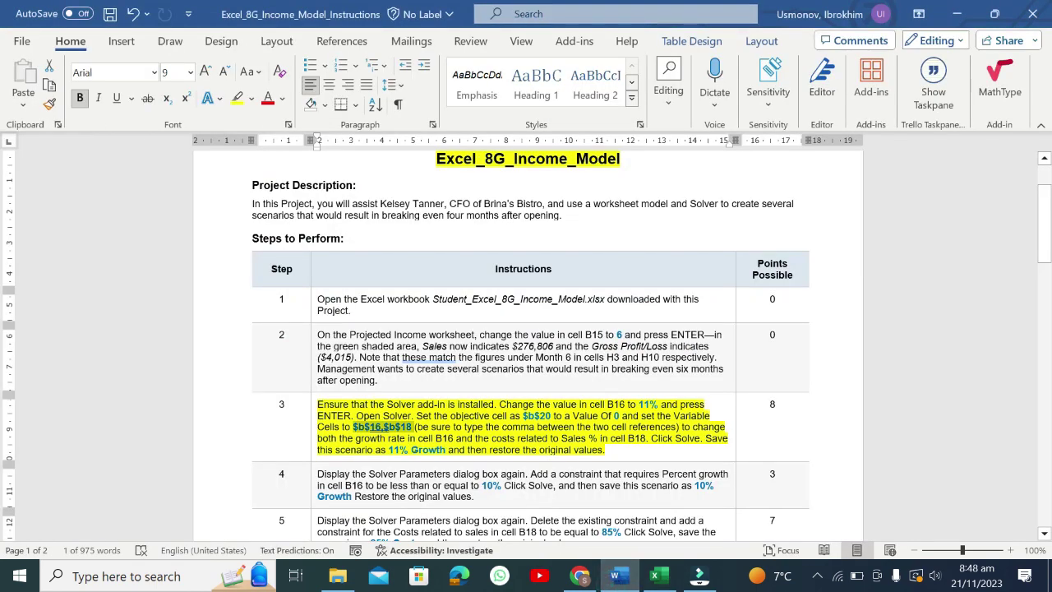
pyautogui.moveTo(389, 450); pyautogui.dragTo(437, 452)
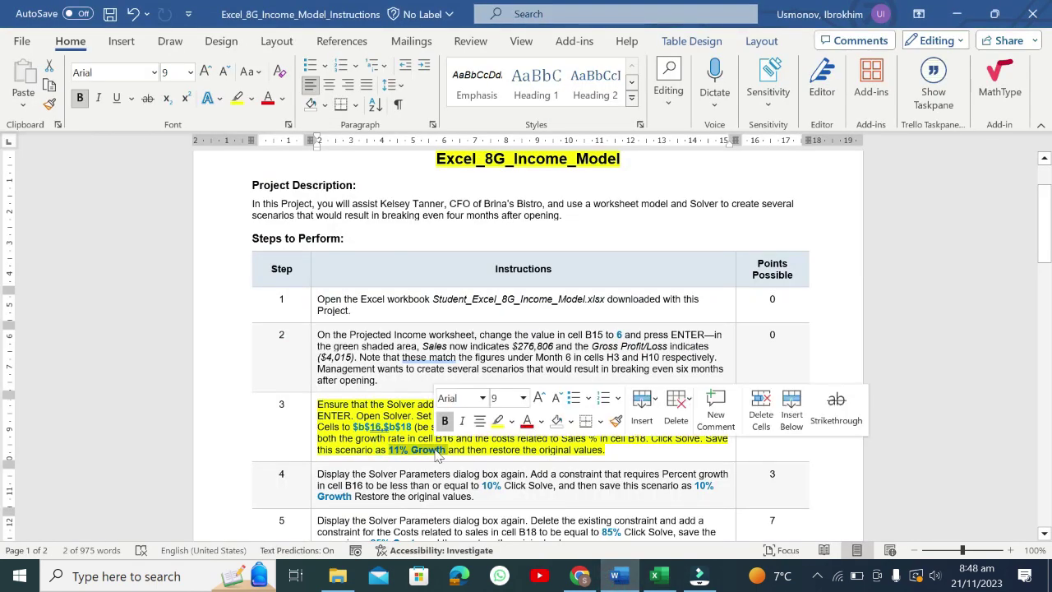
pyautogui.hotkey('ctrl', 'c')
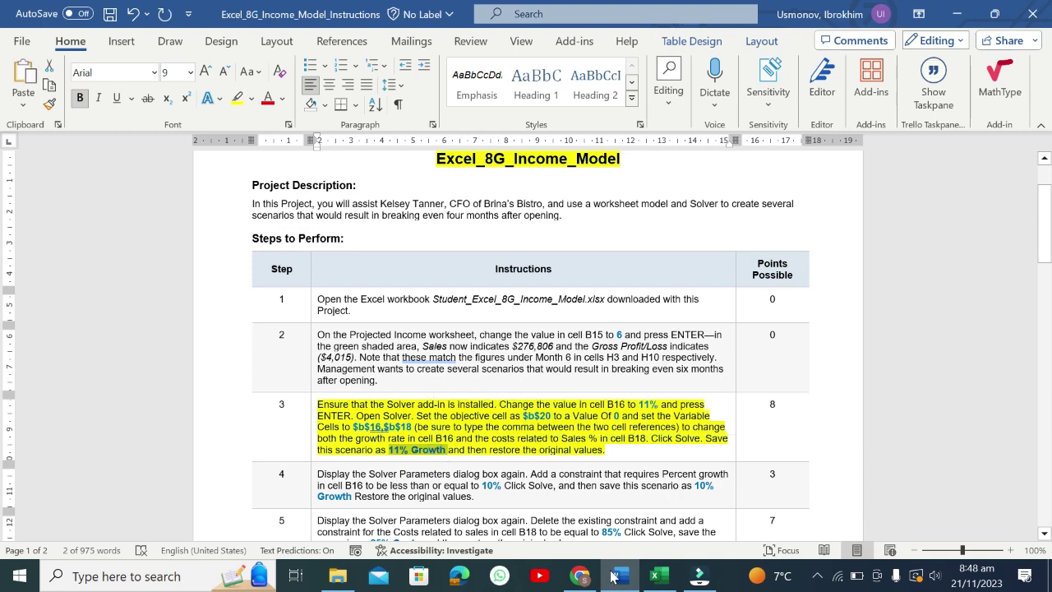
pyautogui.click(646, 581)
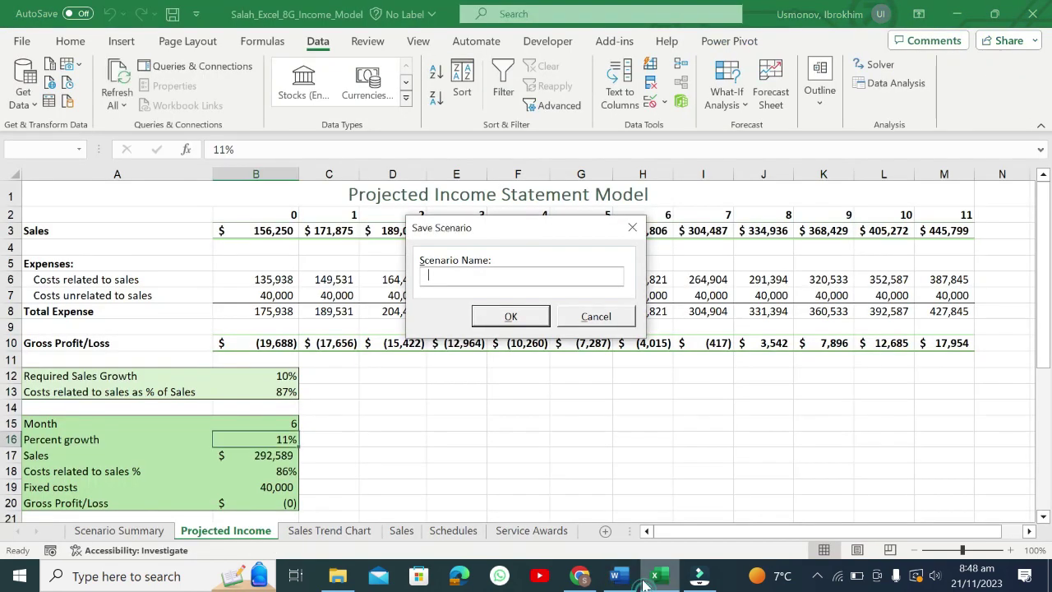
pyautogui.click(482, 277)
pyautogui.hotkey('ctrl', 'v')
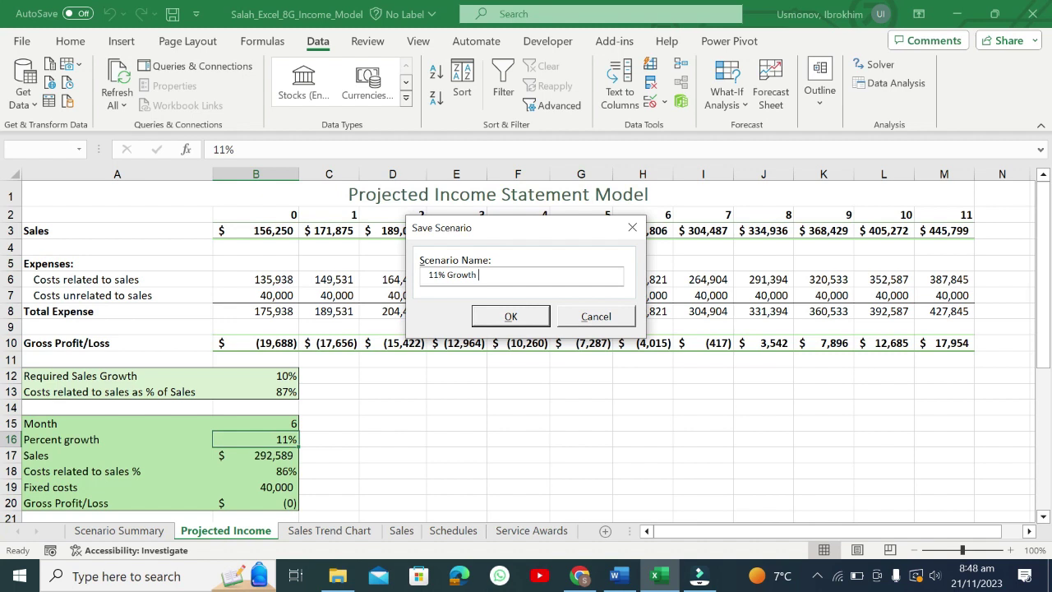
pyautogui.click(510, 318)
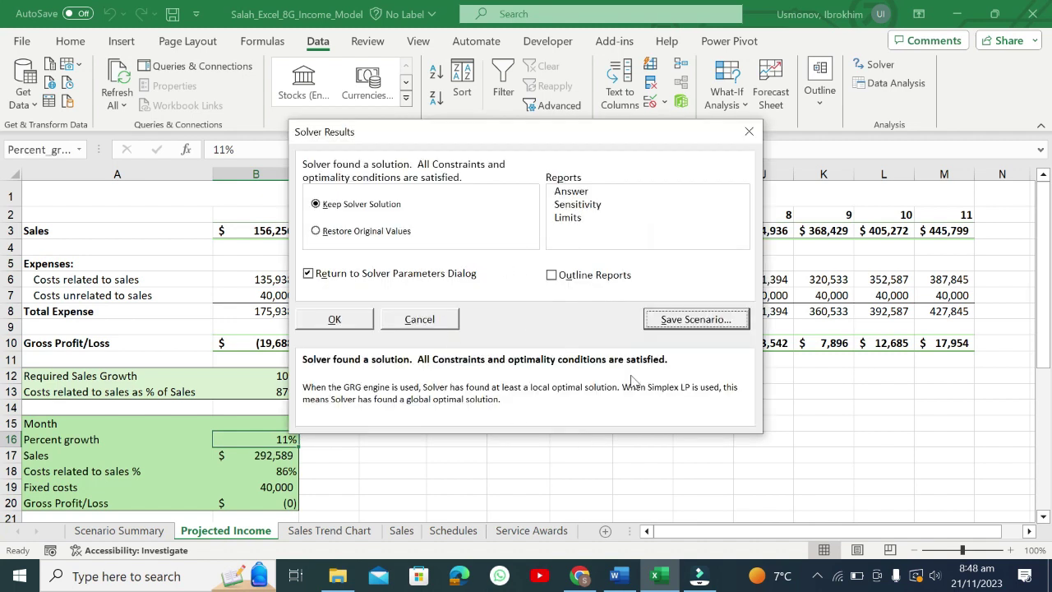
pyautogui.click(334, 319)
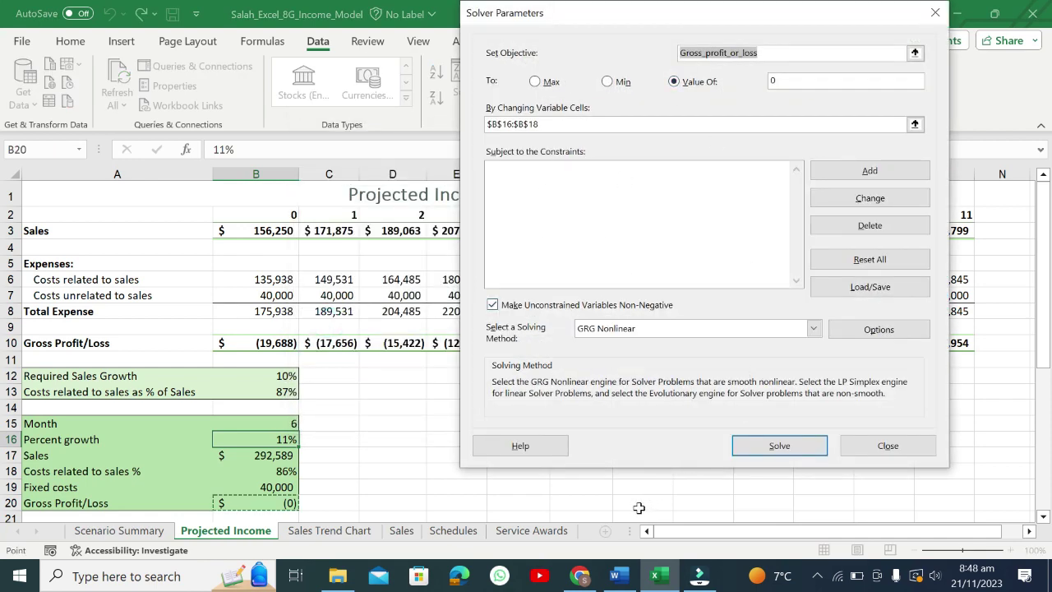
# - Remove step 3's highlight and highlight step 4's instructions in yellow
pyautogui.click(618, 576)
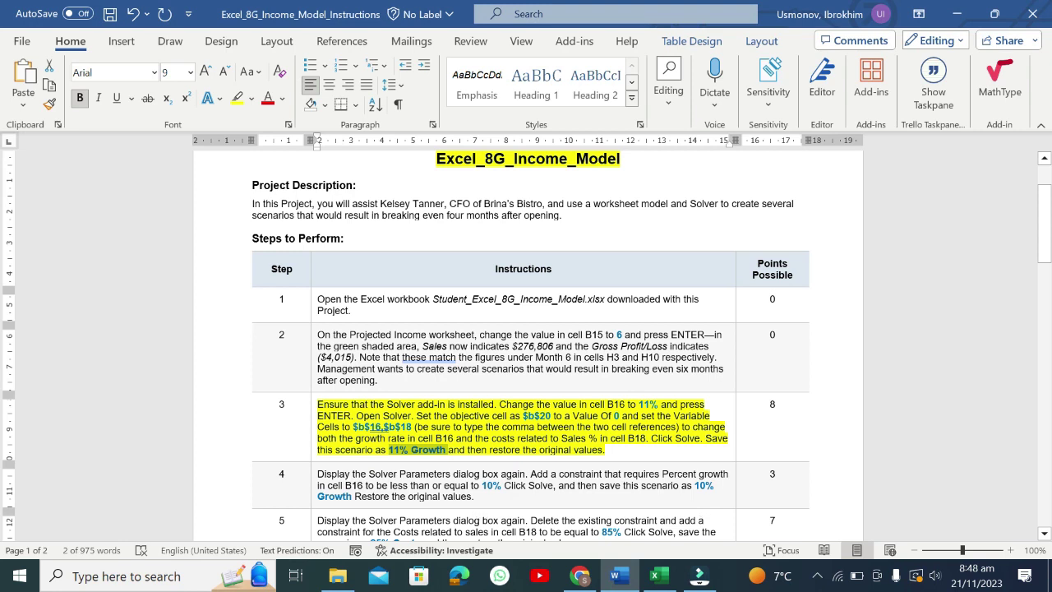
pyautogui.hotkey('ctrl', 'z')
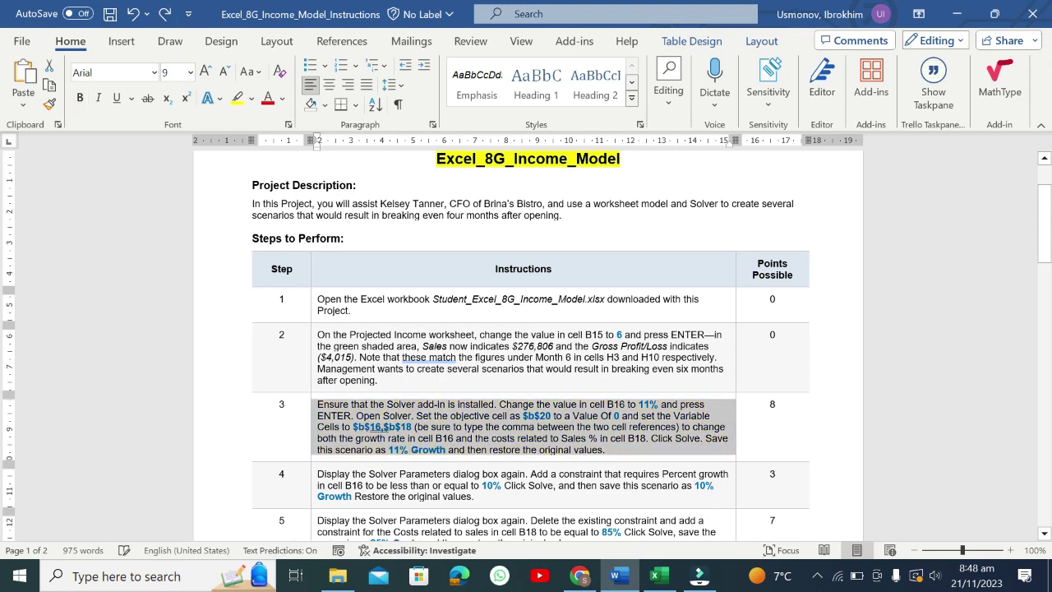
pyautogui.click(342, 465)
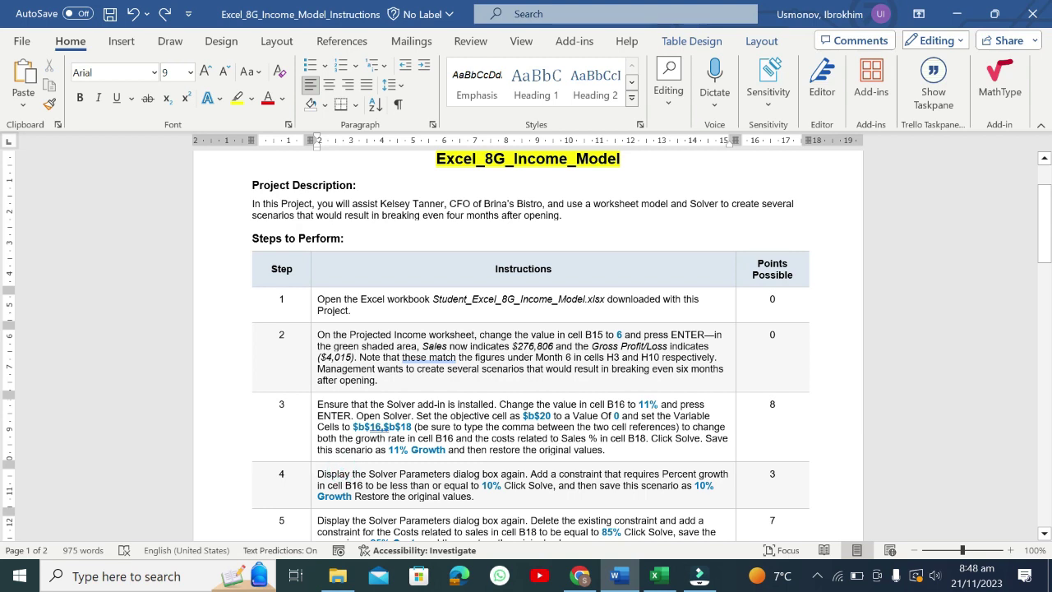
pyautogui.moveTo(317, 473)
pyautogui.mouseDown()
pyautogui.moveTo(527, 436)
pyautogui.moveTo(526, 485)
pyautogui.mouseUp()
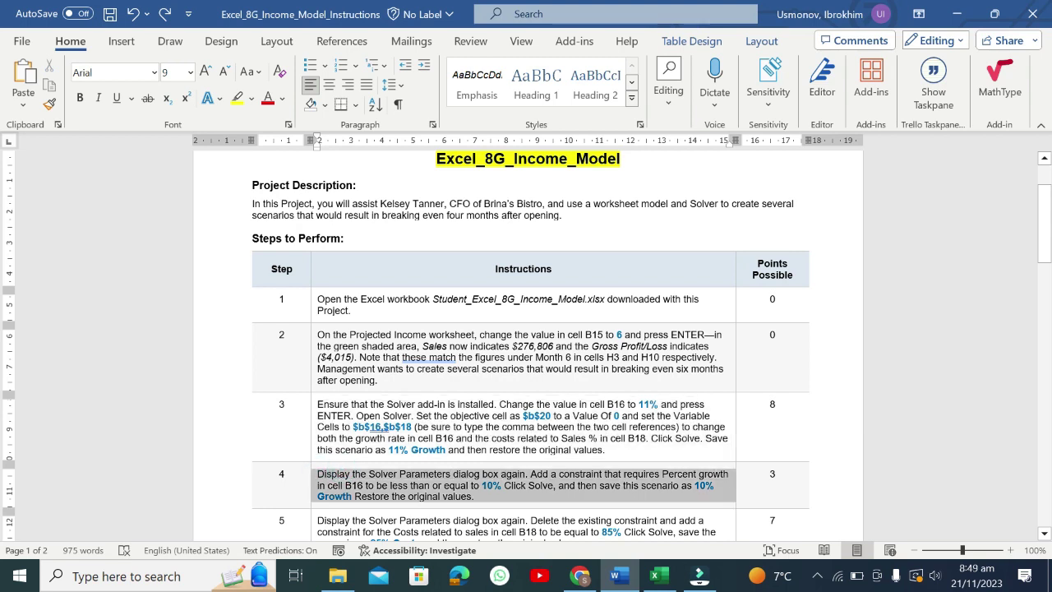
pyautogui.click(662, 451)
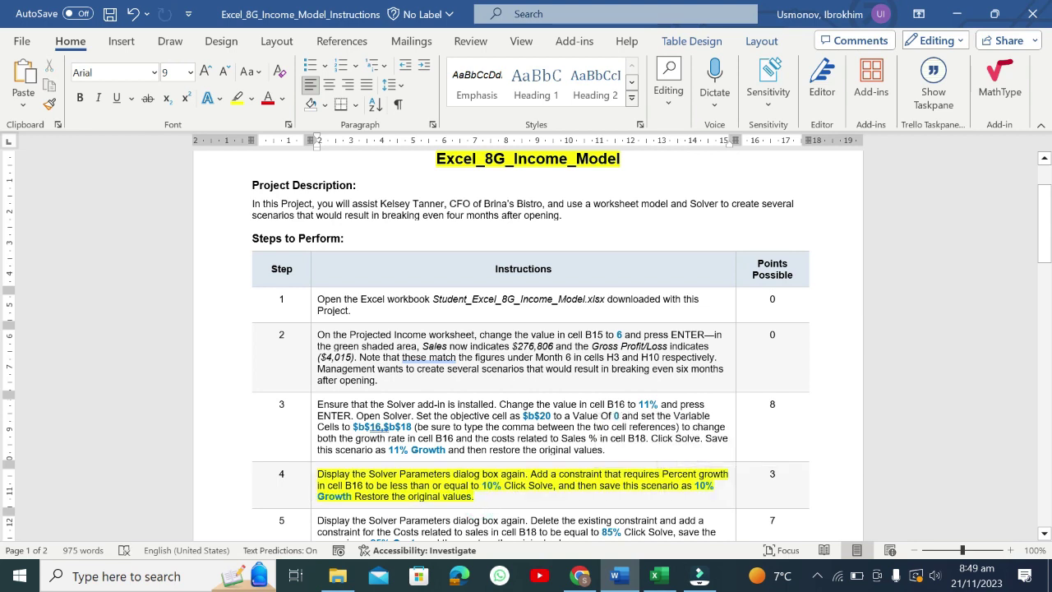
# - Review step 4's requirement to constrain Percent growth in B16 to at most 10%
pyautogui.moveTo(318, 474); pyautogui.dragTo(525, 475)
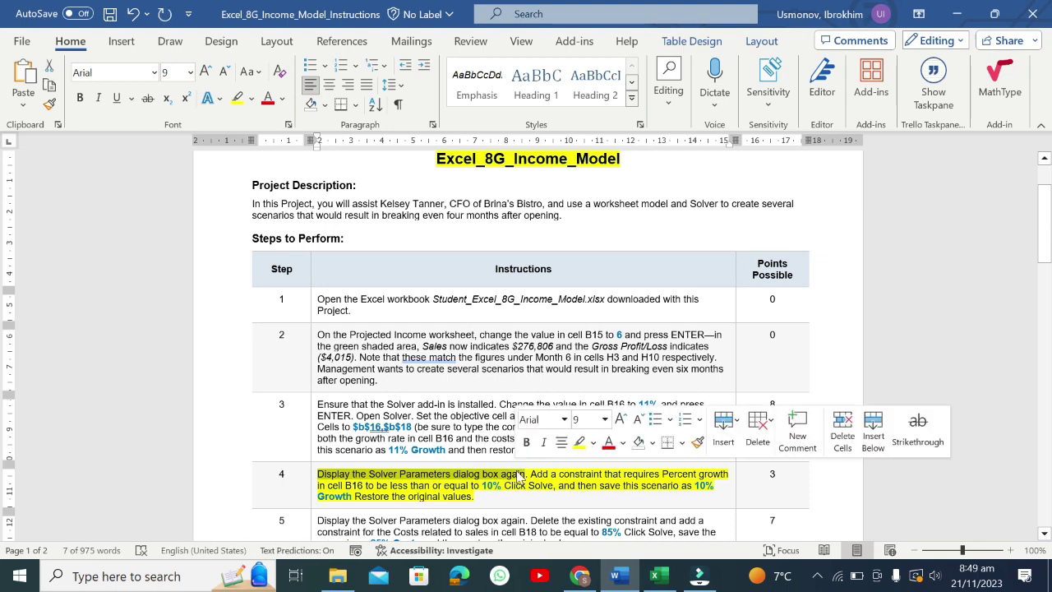
pyautogui.hotkey('alt', 'Tab')
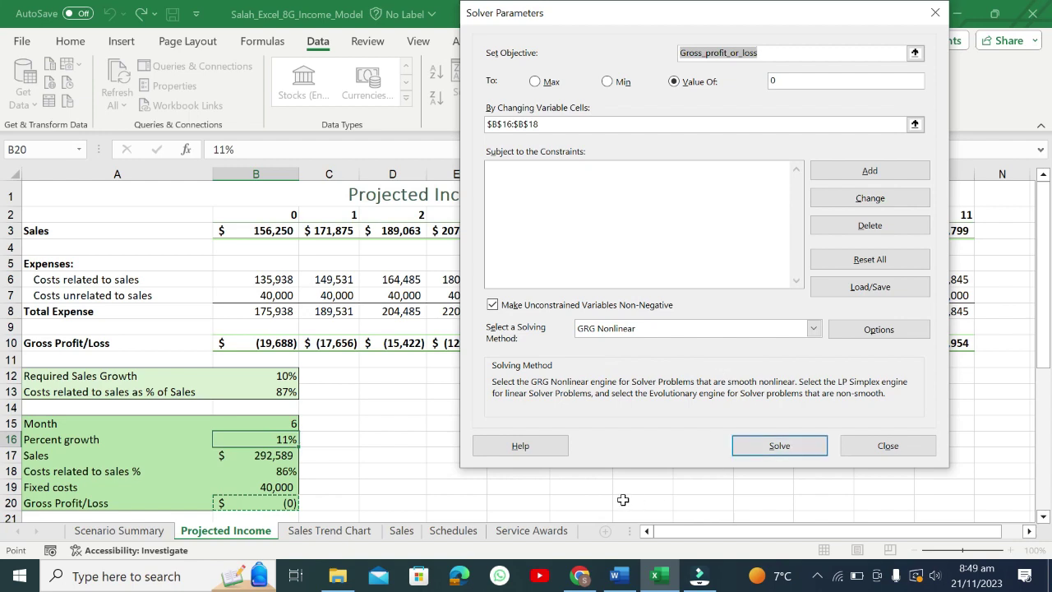
pyautogui.click(618, 575)
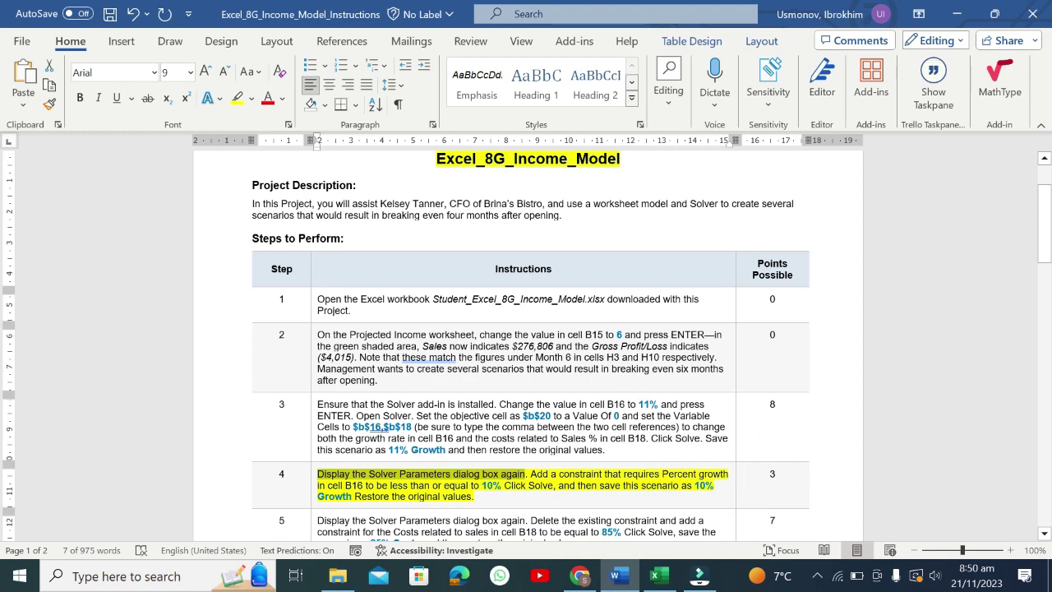
pyautogui.moveTo(530, 473); pyautogui.dragTo(730, 474)
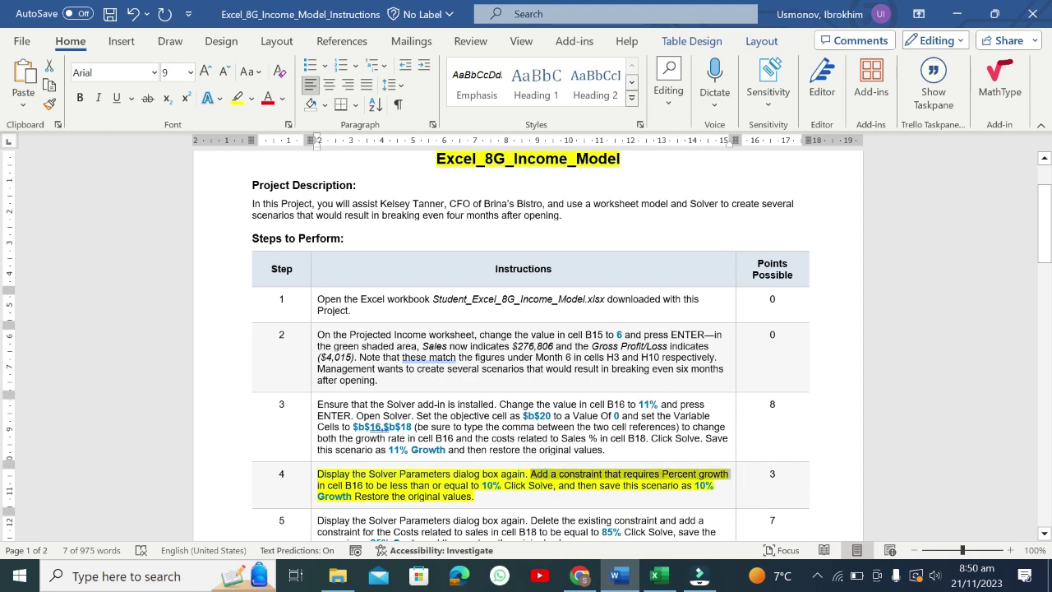
pyautogui.moveTo(328, 485); pyautogui.dragTo(471, 485)
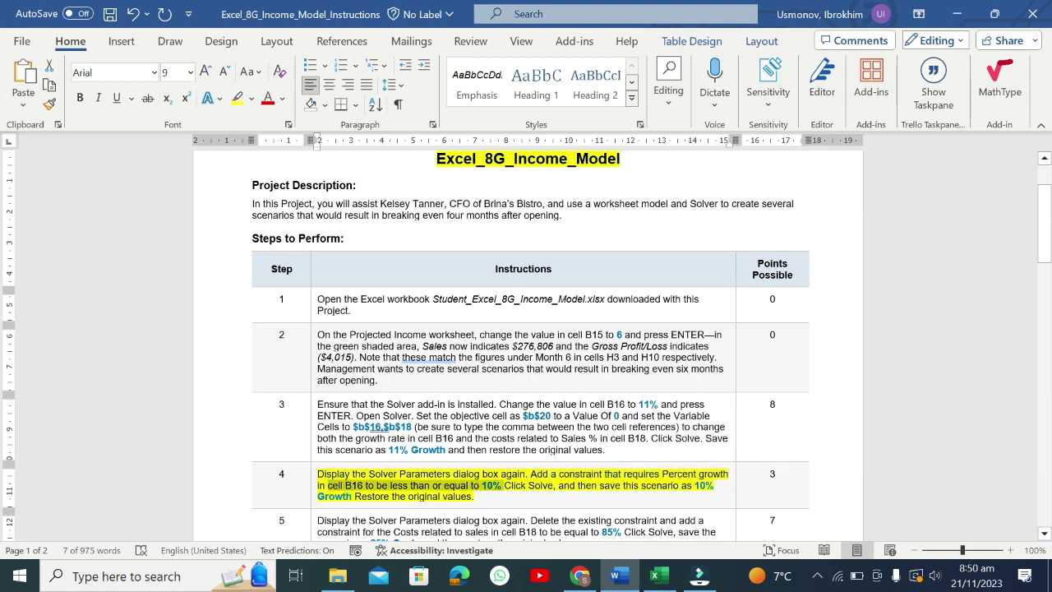
# - Add the Solver constraint B16 (Percent_growth) <= 10%
pyautogui.click(660, 576)
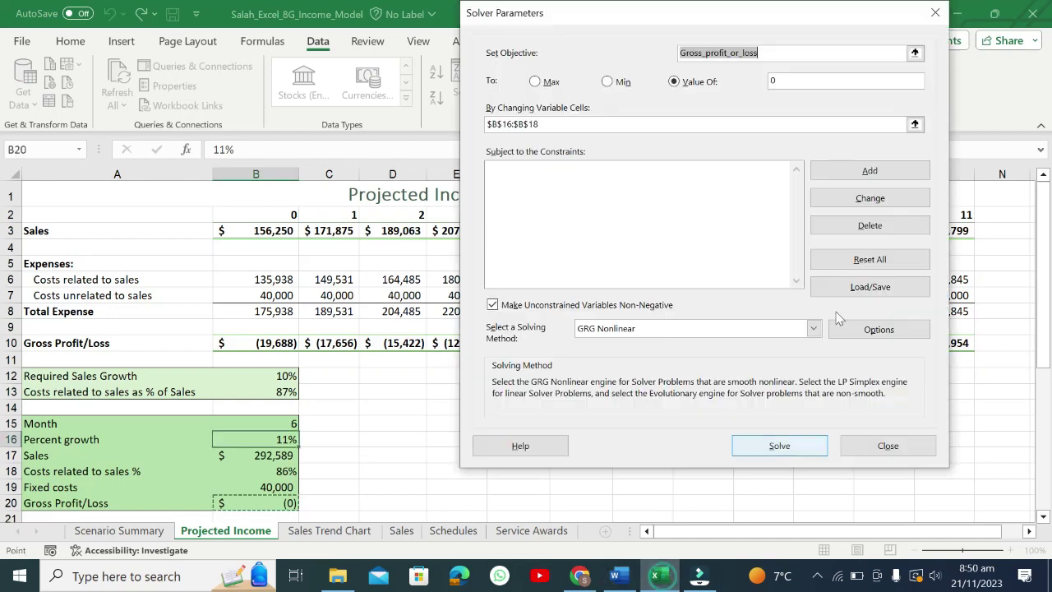
pyautogui.click(839, 179)
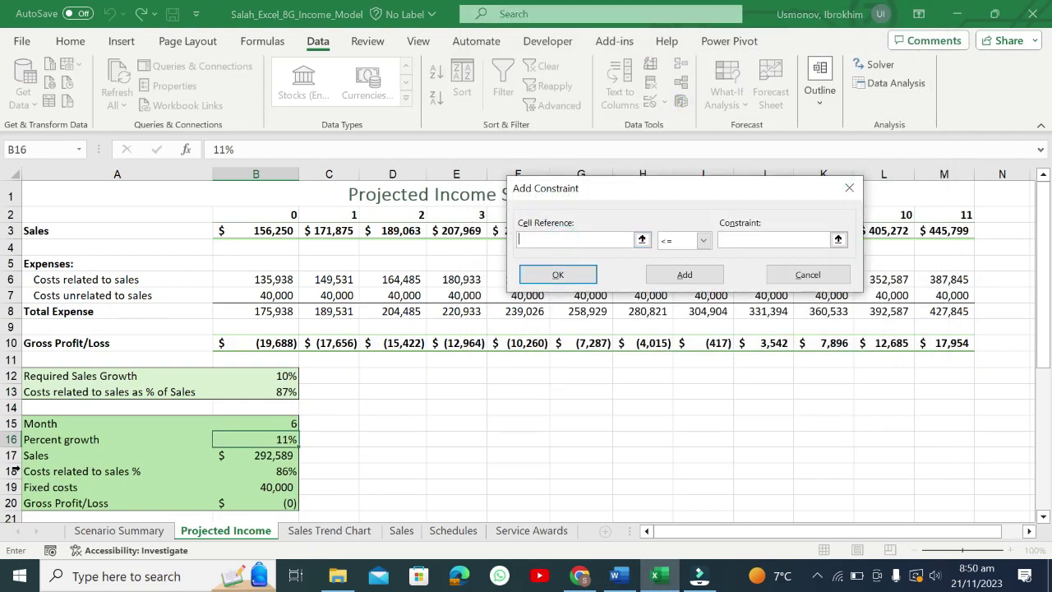
pyautogui.click(271, 440)
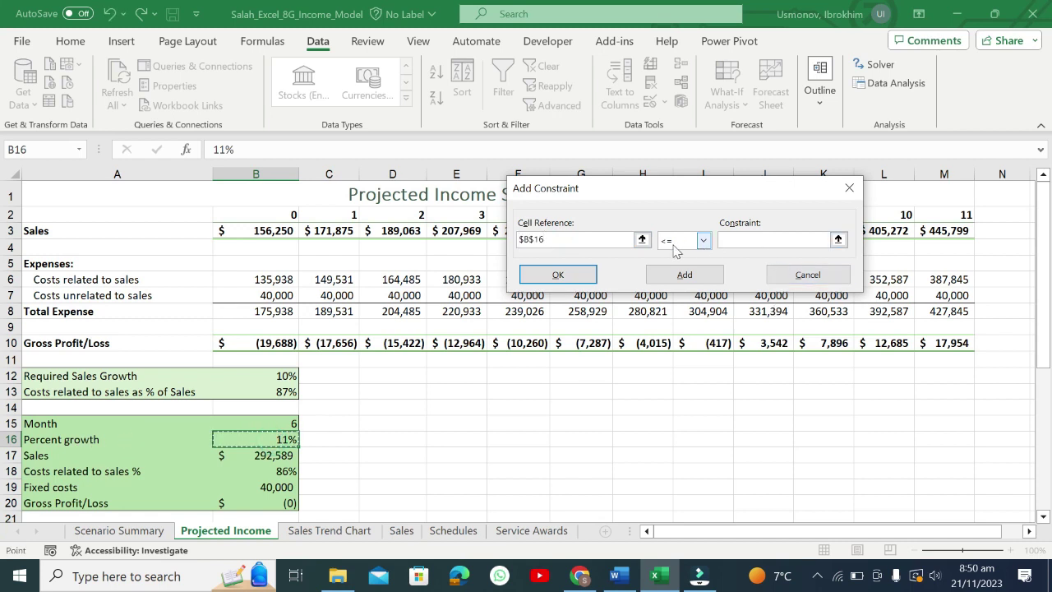
pyautogui.click(736, 237)
pyautogui.write('10')
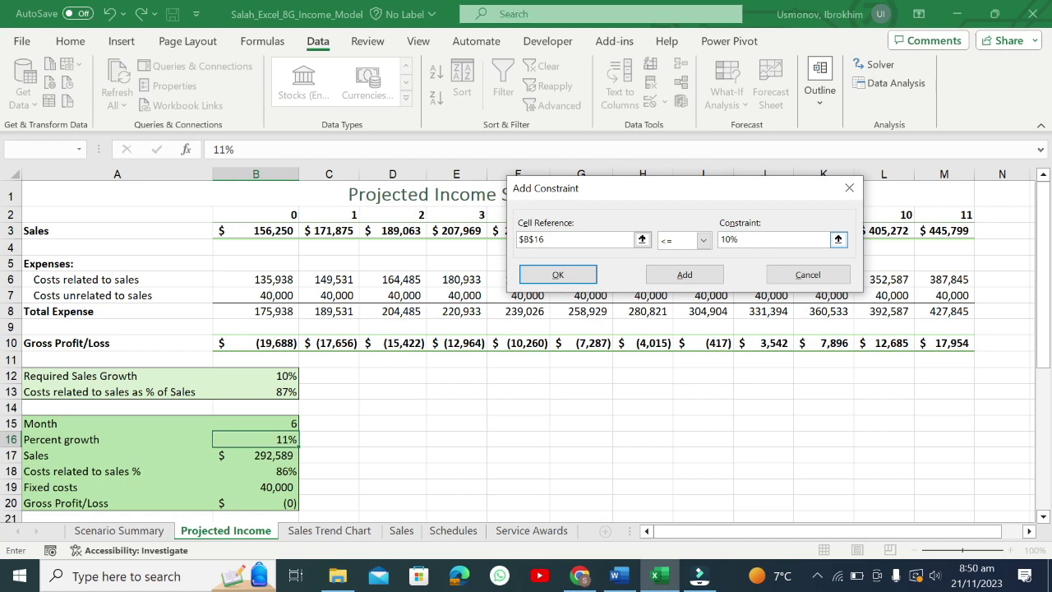
pyautogui.click(576, 276)
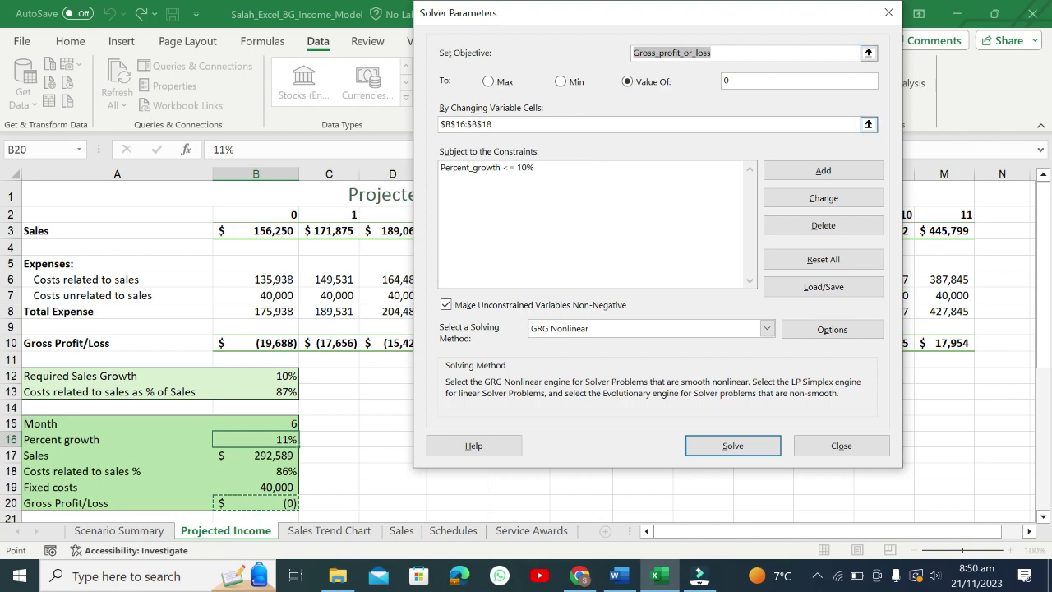
pyautogui.click(619, 576)
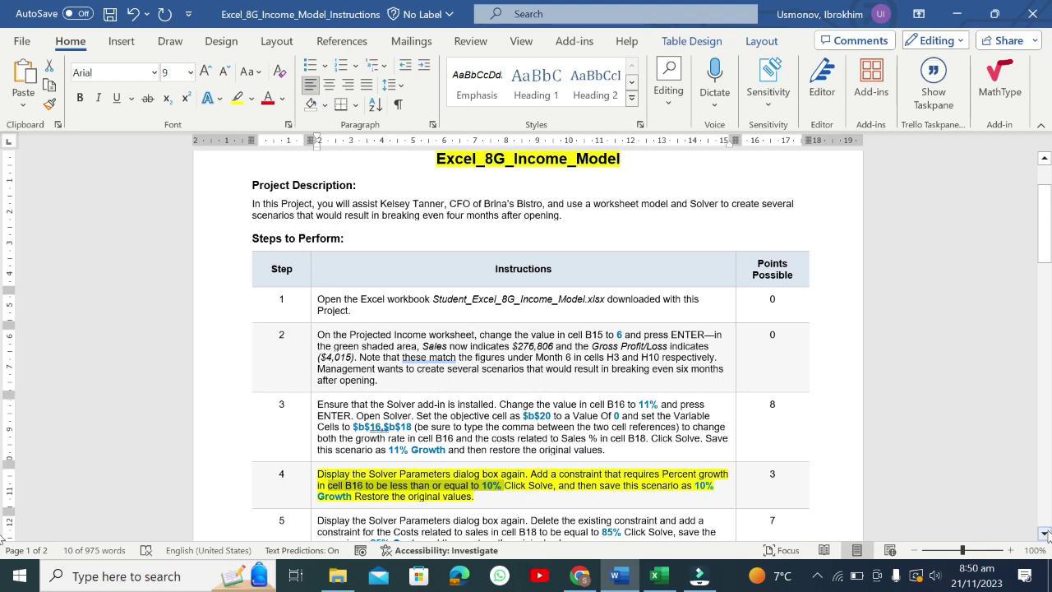
pyautogui.click(660, 577)
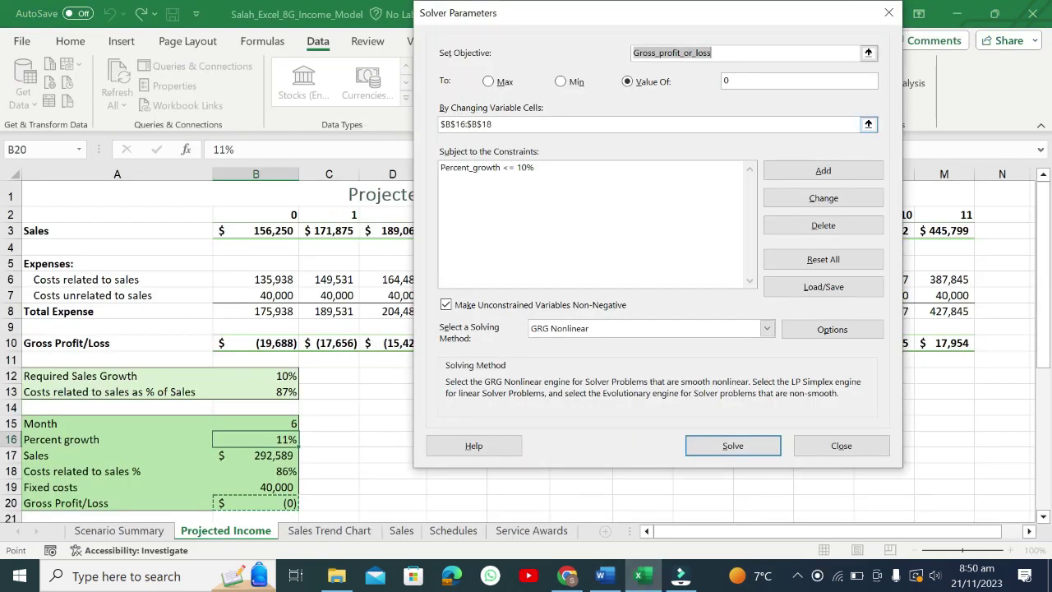
# - Add $B$18 as a second variable cell after $B$16 and solve
pyautogui.click(465, 124)
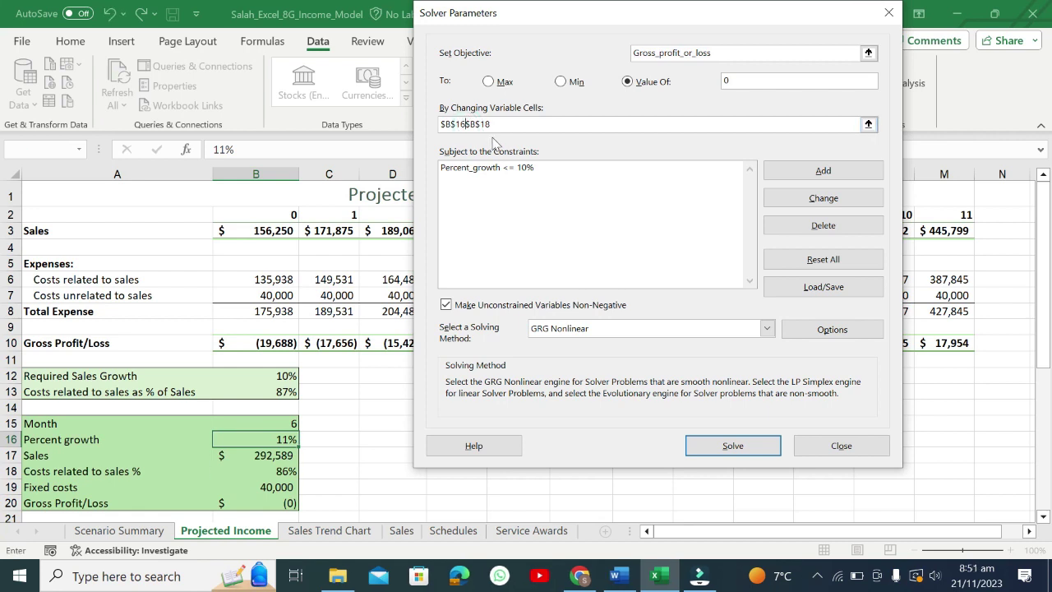
pyautogui.write(',')
pyautogui.click(733, 446)
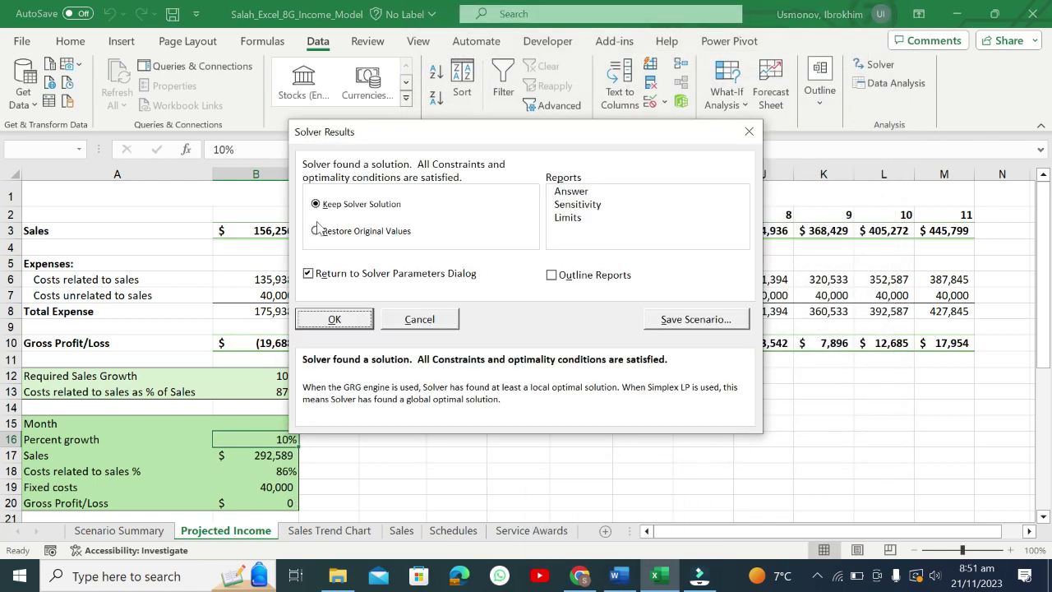
# - Save the Solver solution as a scenario named '10% Growth', copied from the instructions
pyautogui.click(676, 320)
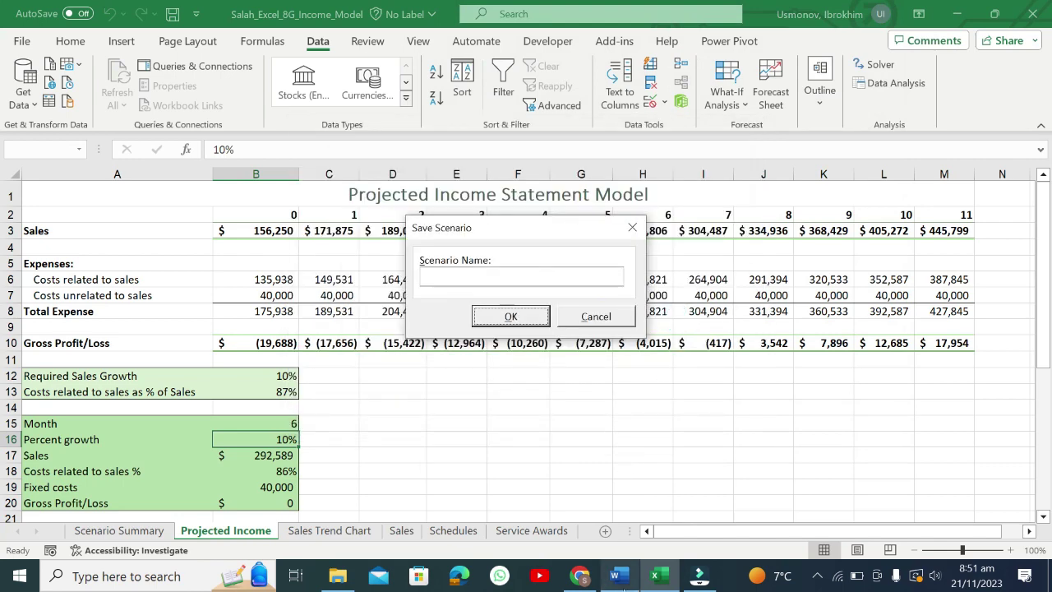
pyautogui.click(616, 575)
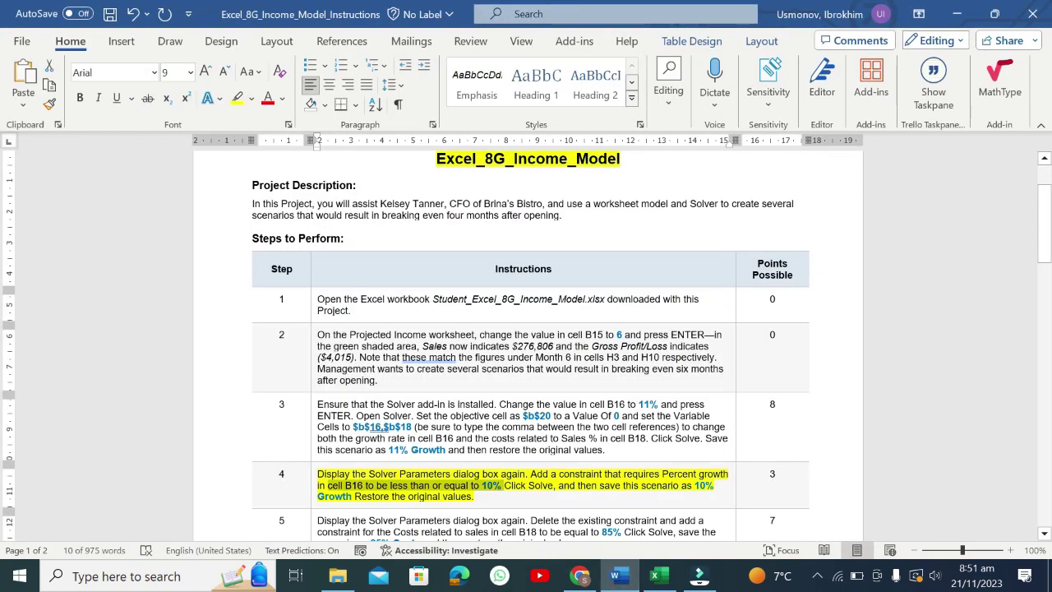
pyautogui.moveTo(694, 485)
pyautogui.mouseDown()
pyautogui.moveTo(711, 485)
pyautogui.moveTo(352, 497)
pyautogui.mouseUp()
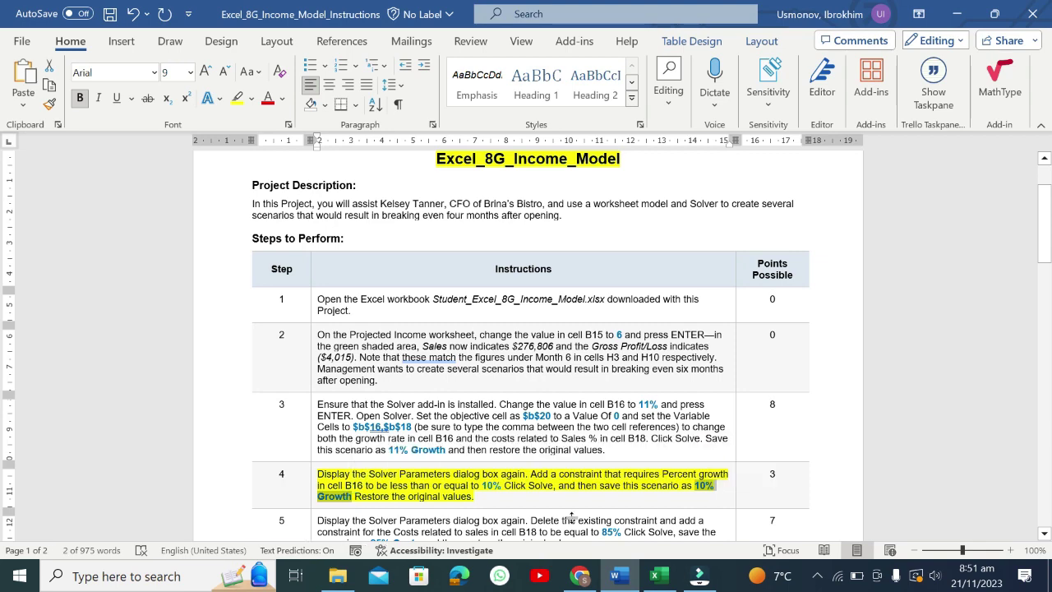
pyautogui.click(656, 576)
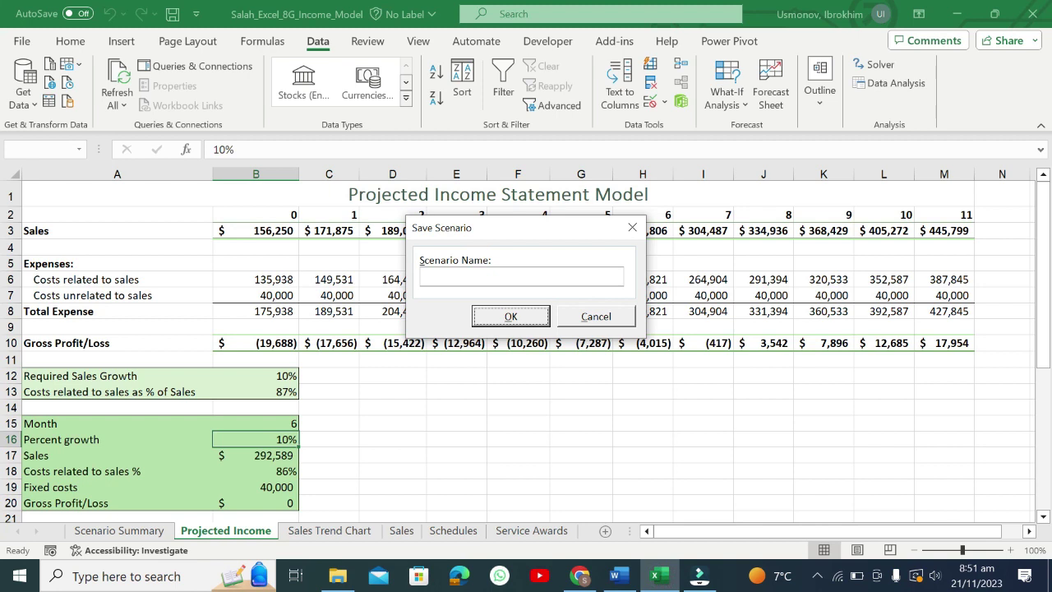
pyautogui.click(460, 277)
pyautogui.hotkey('ctrl', 'v')
pyautogui.click(510, 316)
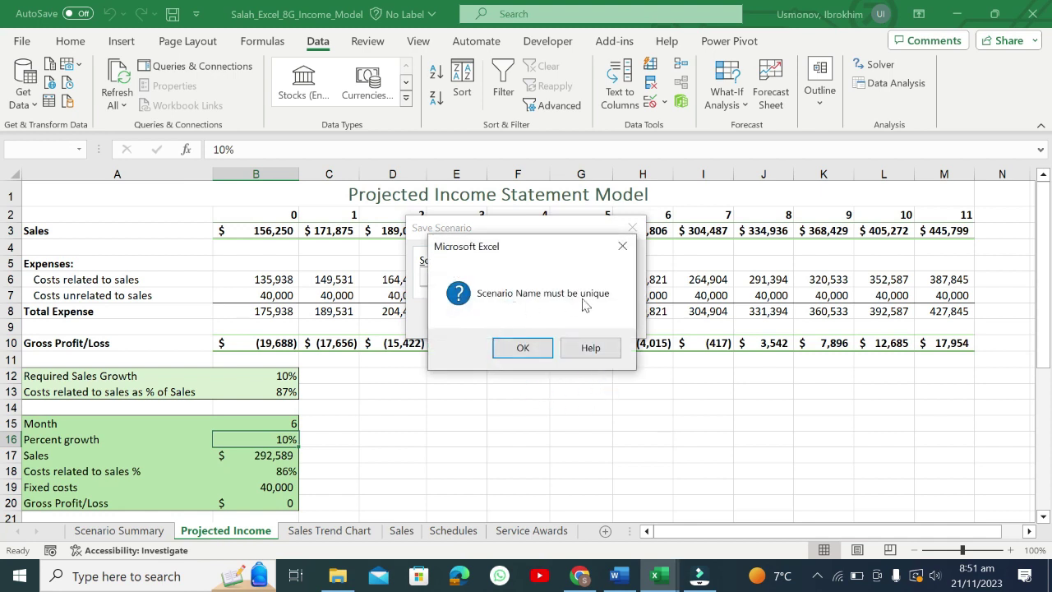
# - Clear the duplicate-name warning, save the trimmed scenario name, and restore original values
pyautogui.click(537, 346)
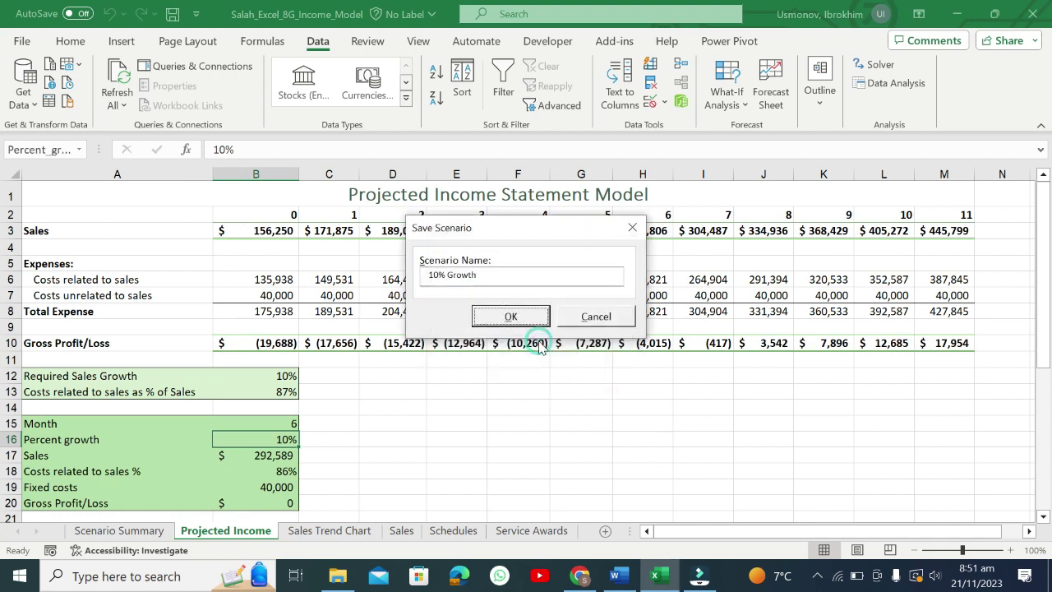
pyautogui.click(510, 316)
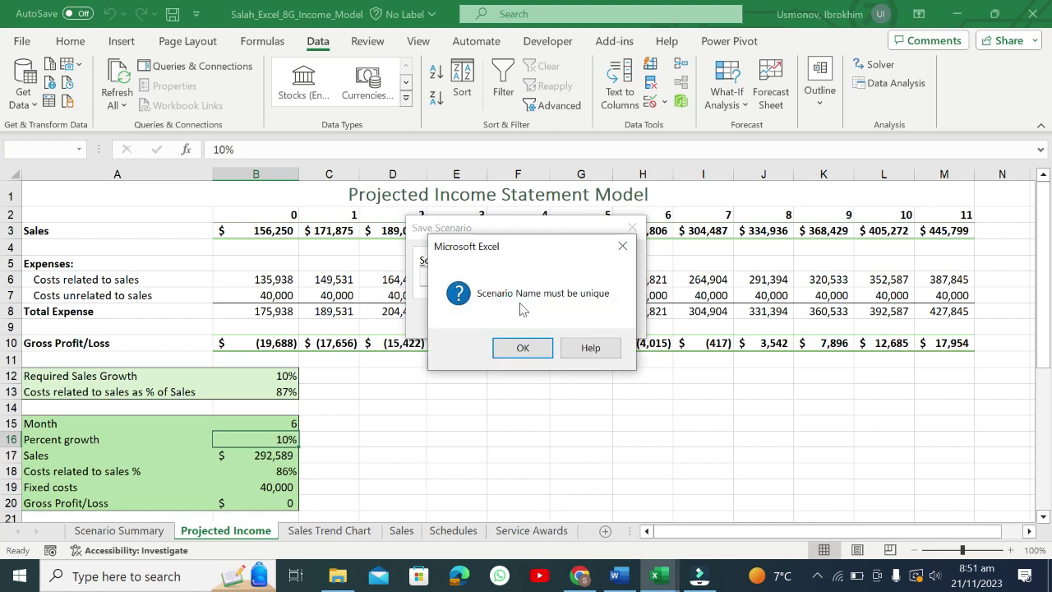
pyautogui.click(622, 249)
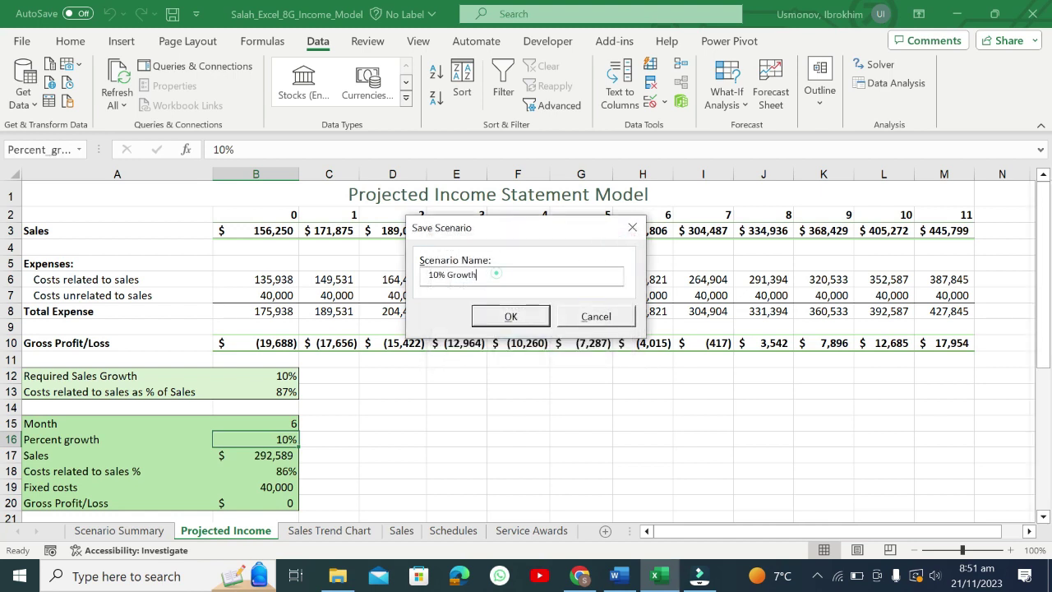
pyautogui.click(497, 274)
pyautogui.press('BackSpace')
pyautogui.click(485, 314)
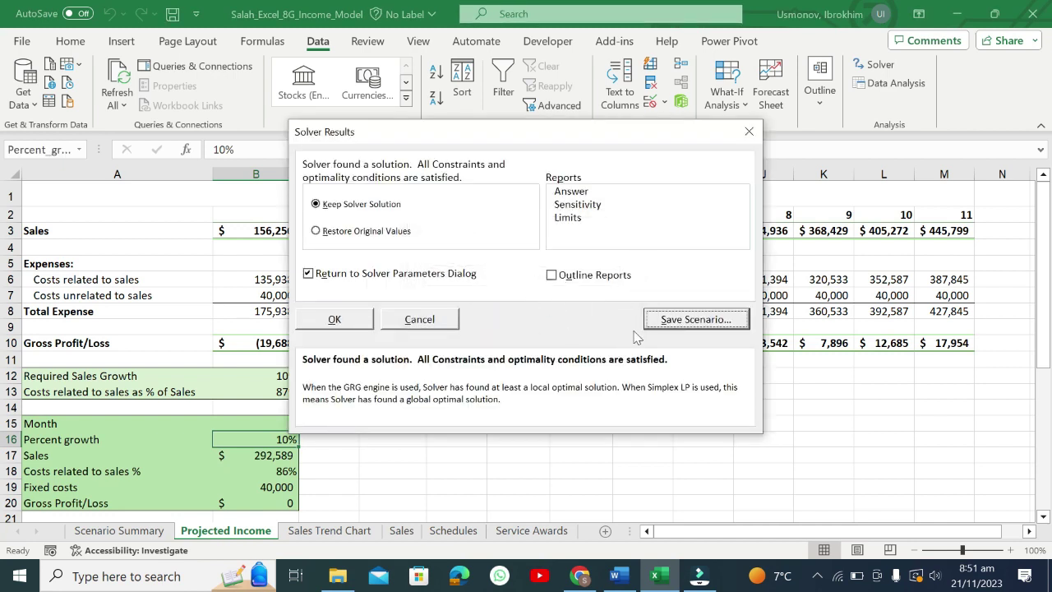
pyautogui.click(316, 230)
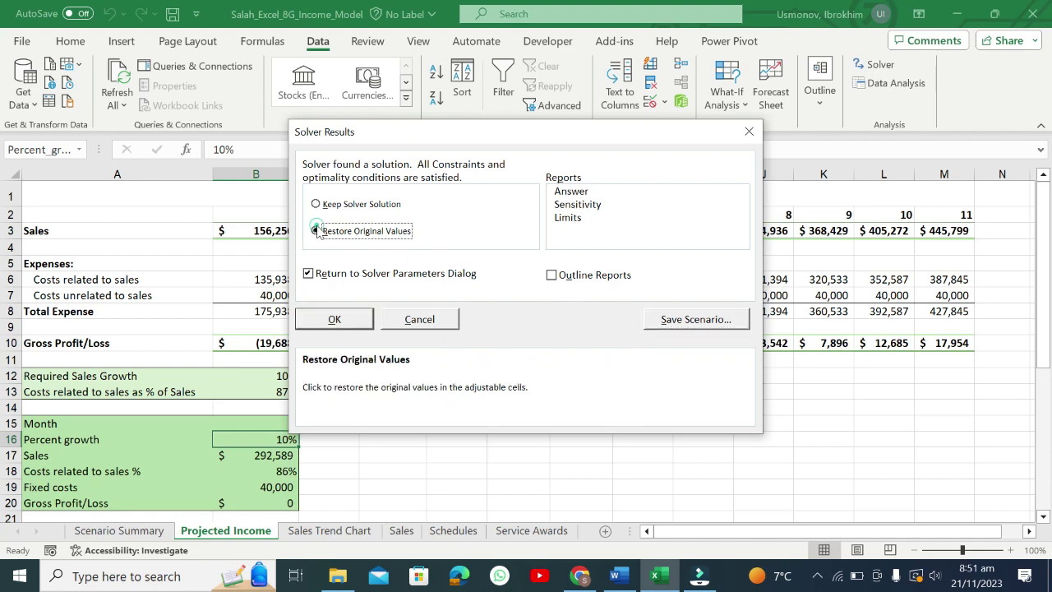
pyautogui.click(335, 319)
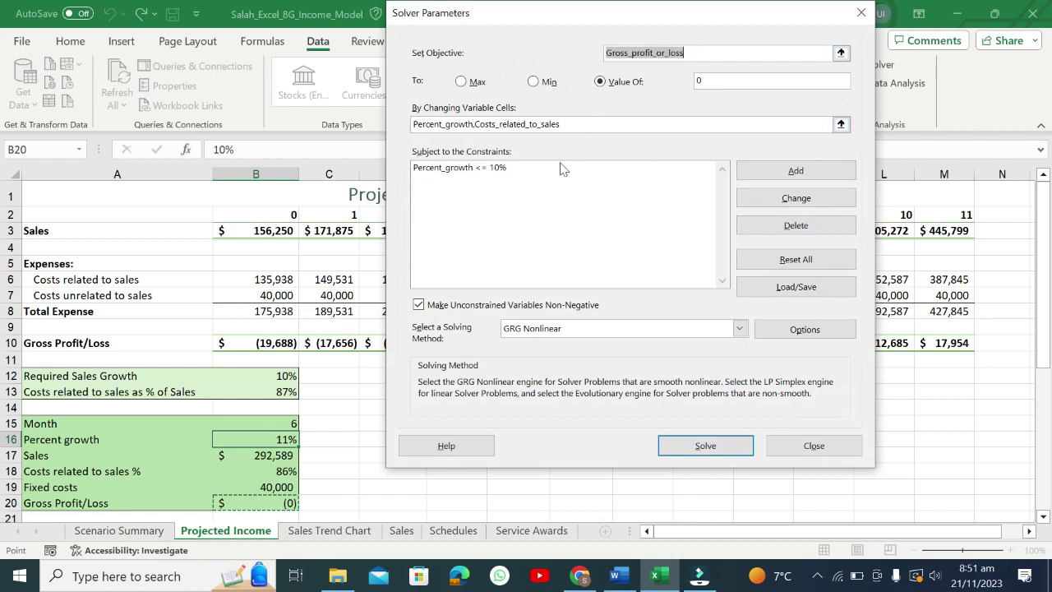
# - Undo the yellow highlight on step 4 in the Word instructions
pyautogui.click(619, 575)
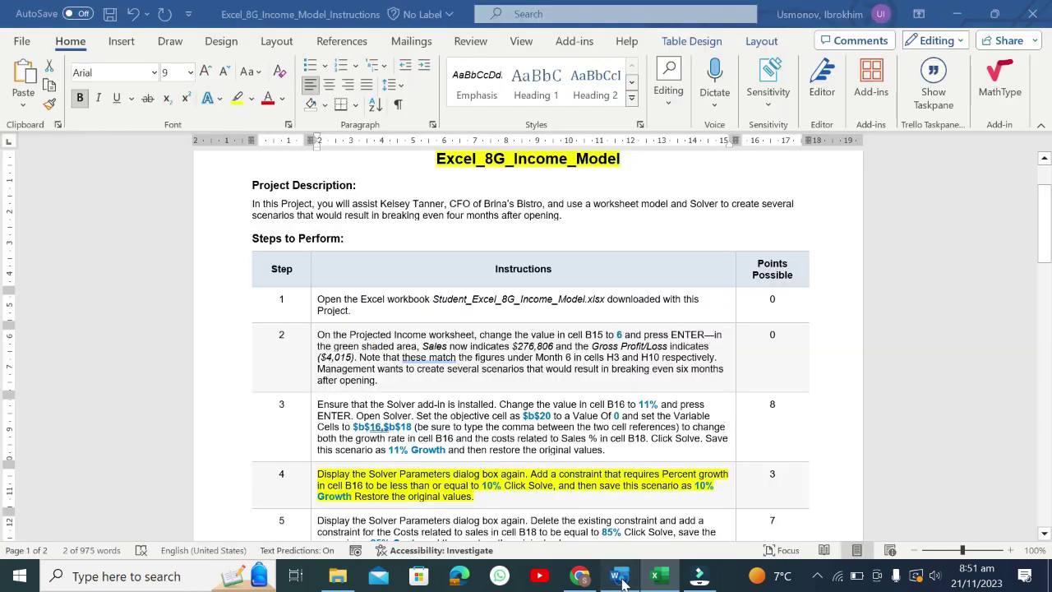
pyautogui.click(1045, 533)
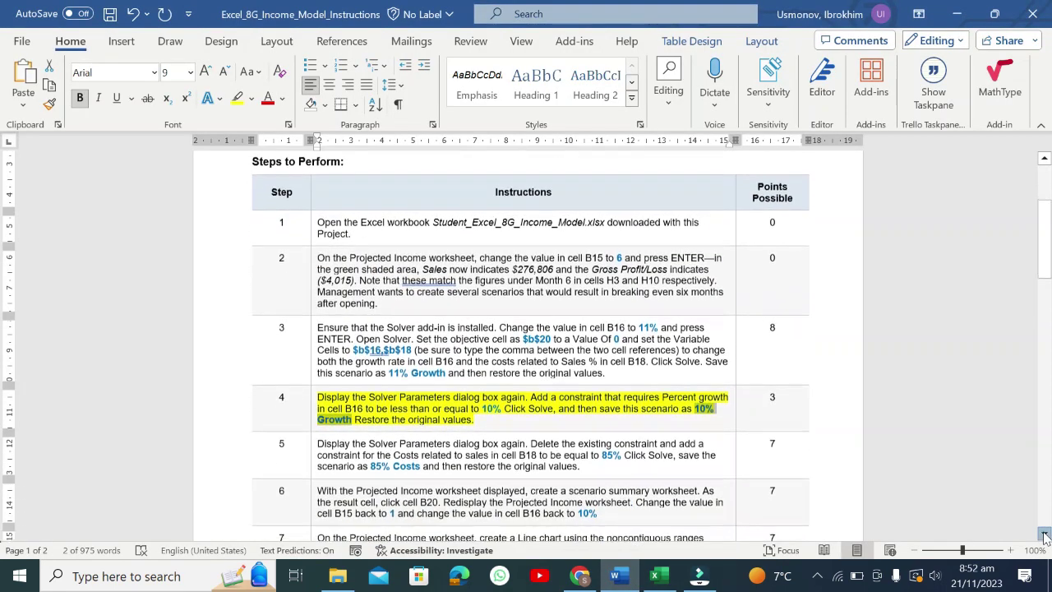
pyautogui.click(1045, 534)
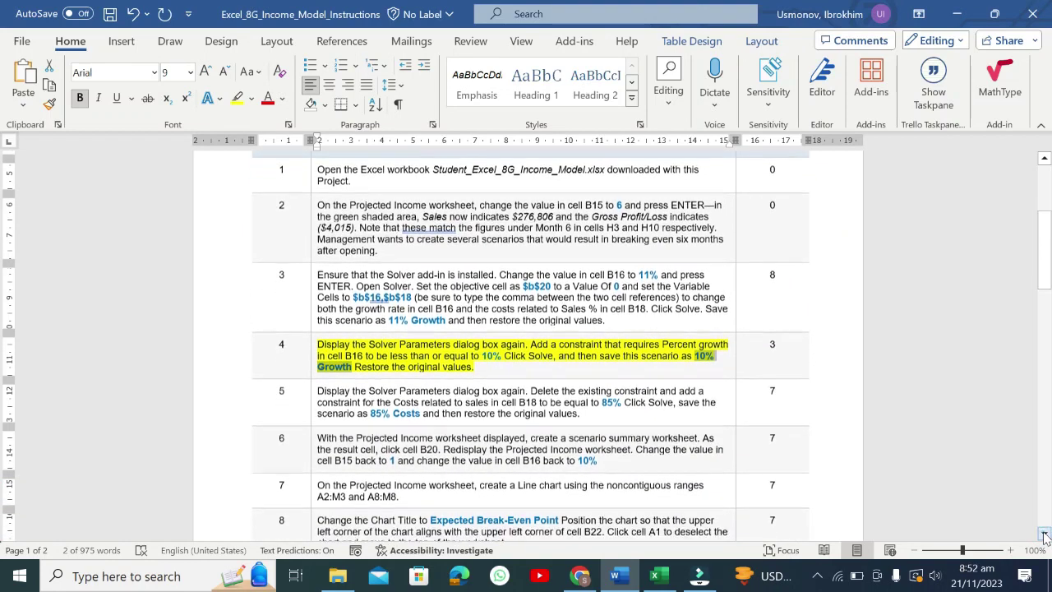
pyautogui.click(1044, 535)
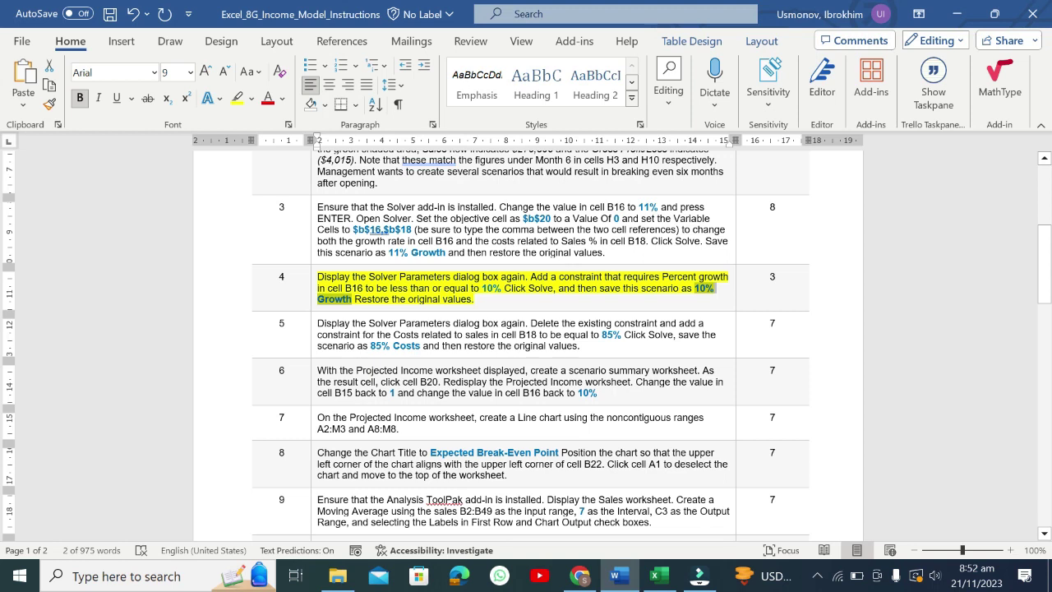
pyautogui.hotkey('ctrl', 'z')
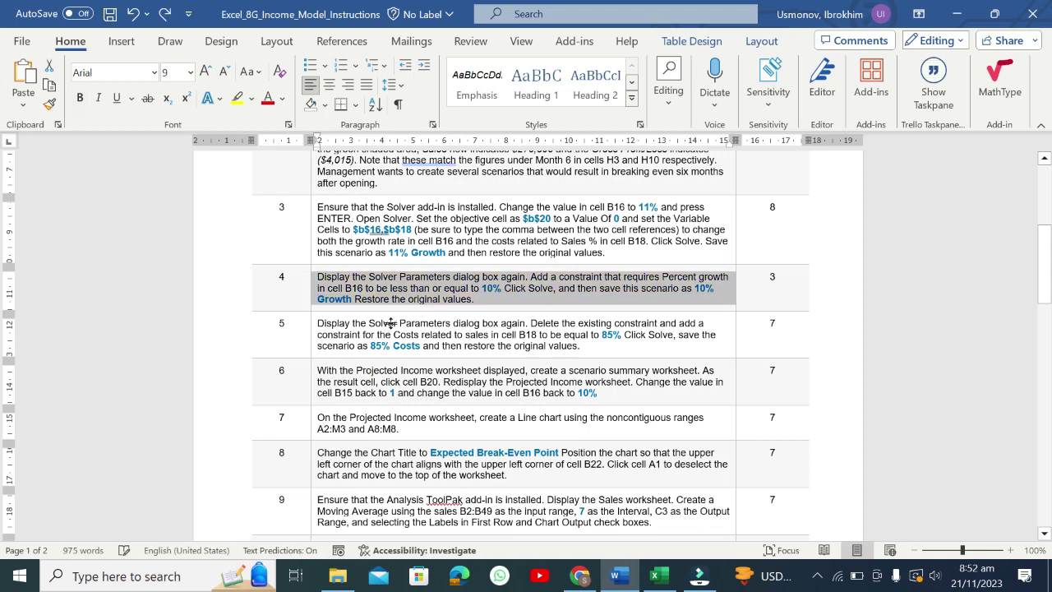
# - Select step 5's delete-and-add constraint text, then return to Excel's Solver
pyautogui.moveTo(317, 323); pyautogui.dragTo(677, 323)
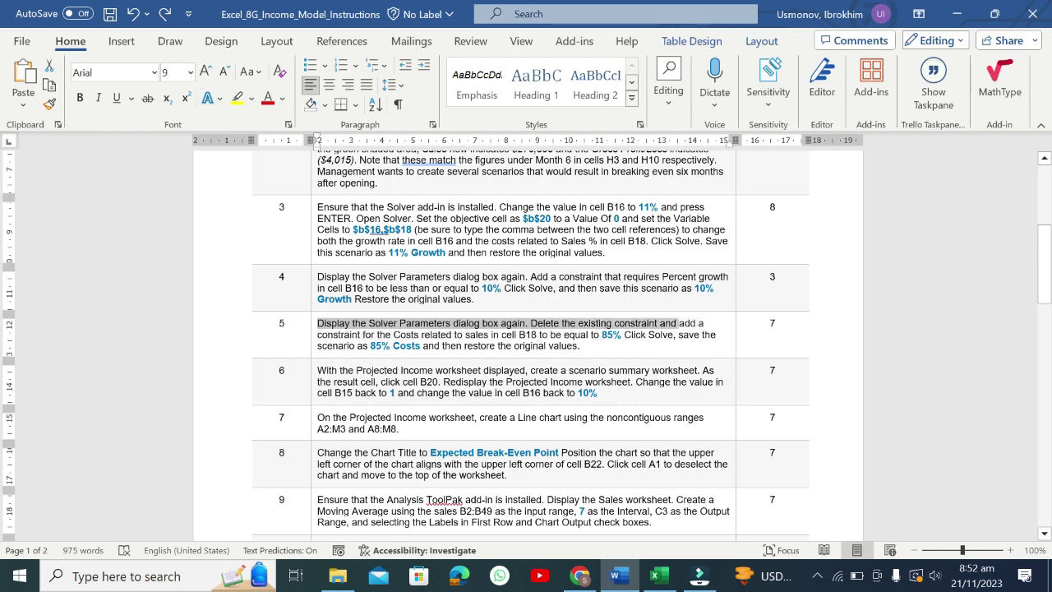
pyautogui.moveTo(669, 323)
pyautogui.mouseDown()
pyautogui.moveTo(452, 334)
pyautogui.moveTo(592, 334)
pyautogui.mouseUp()
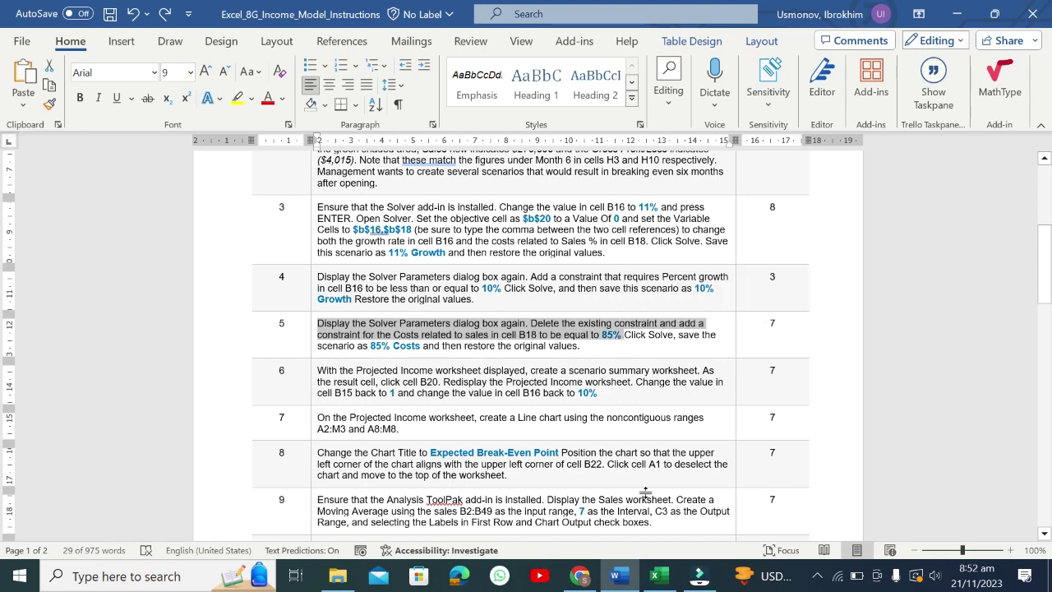
pyautogui.click(660, 575)
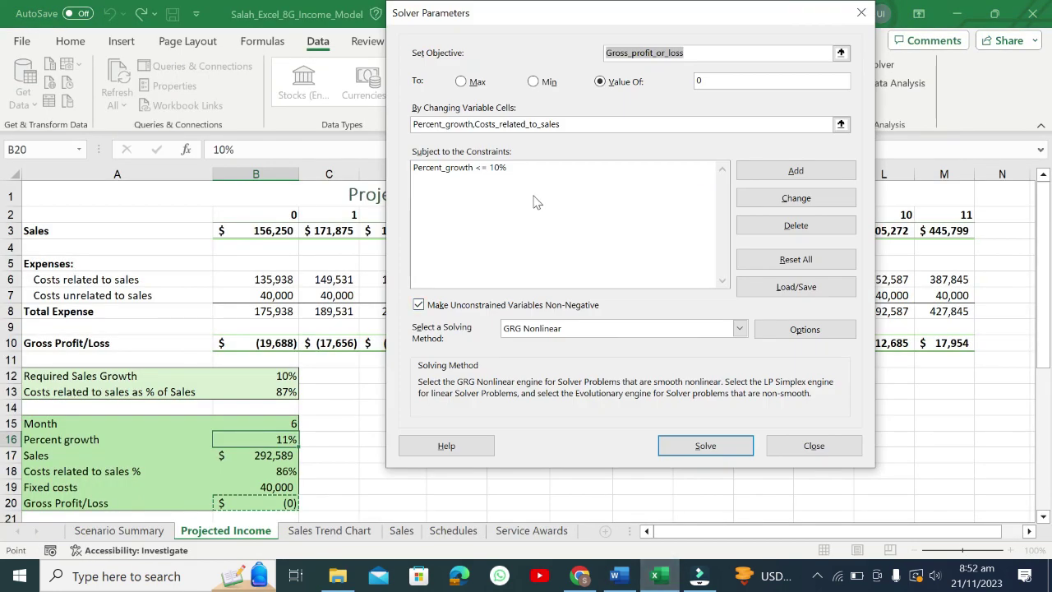
# - Delete the Percent_growth <= 10% Solver constraint and begin adding a new one
pyautogui.click(474, 171)
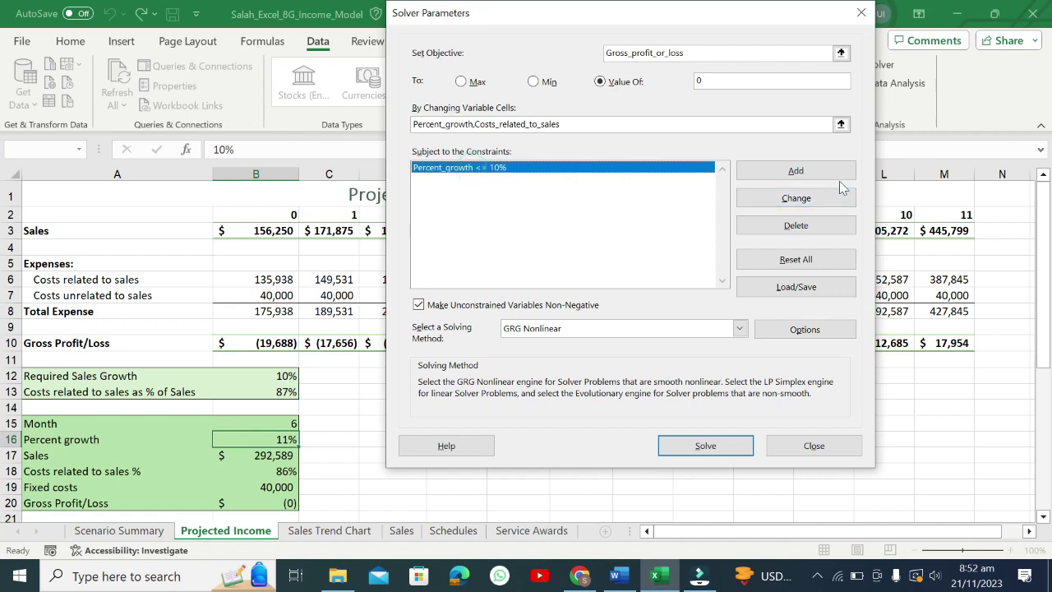
pyautogui.click(791, 230)
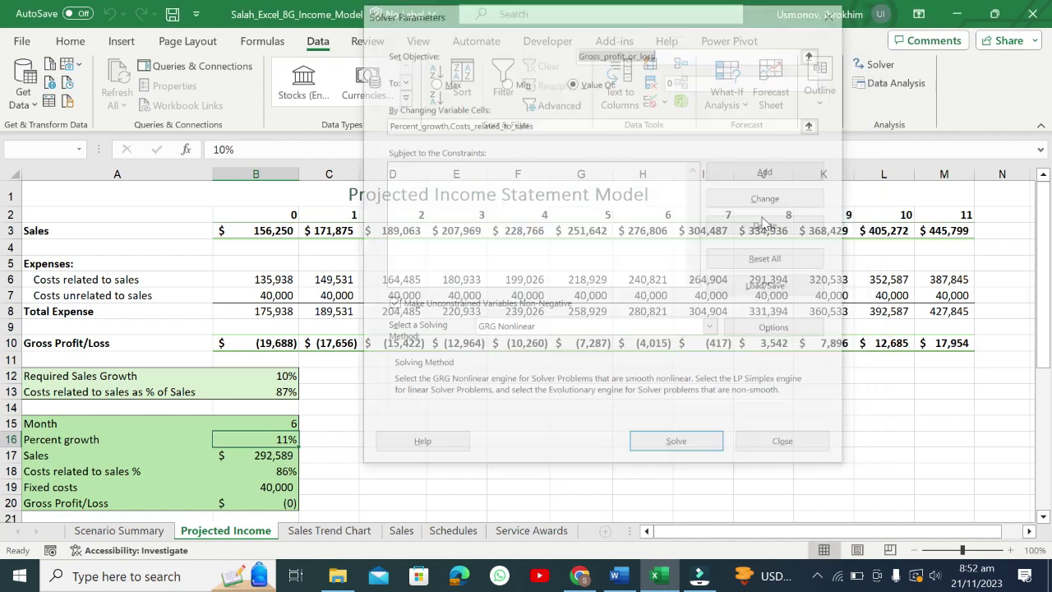
pyautogui.click(751, 172)
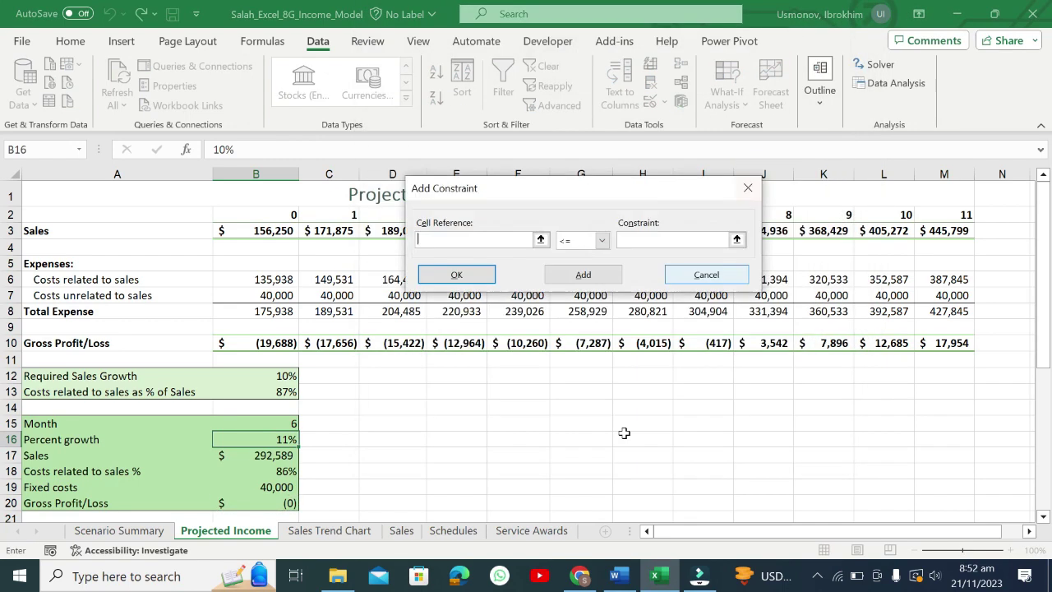
pyautogui.click(615, 579)
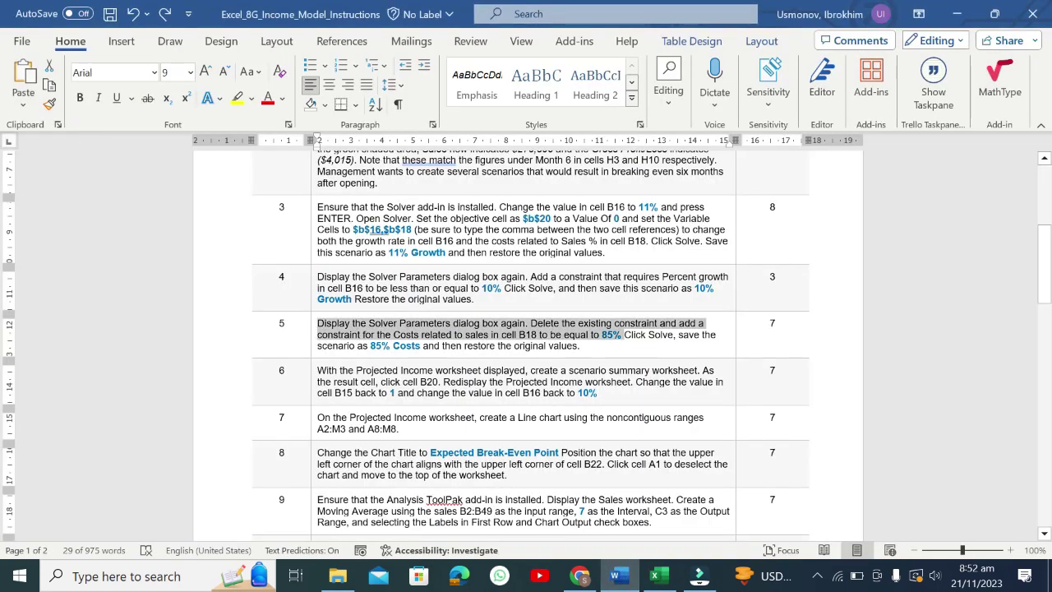
# - Zoom Word to 130% and highlight 'B18 to be equal to 85%' yellow
pyautogui.click(1010, 550)
pyautogui.click(1010, 550)
pyautogui.click(1010, 550)
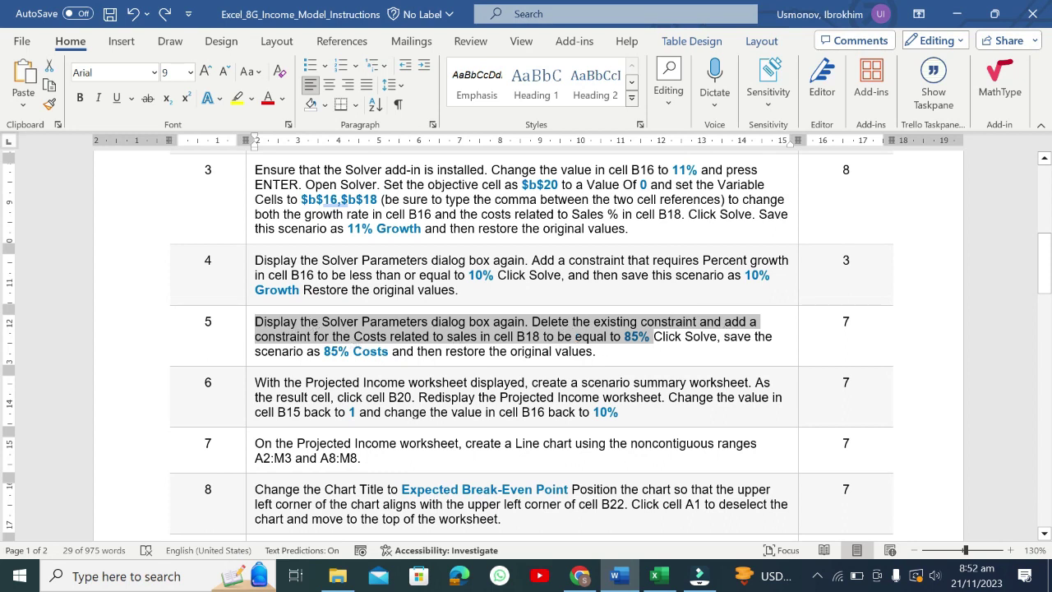
pyautogui.click(518, 337)
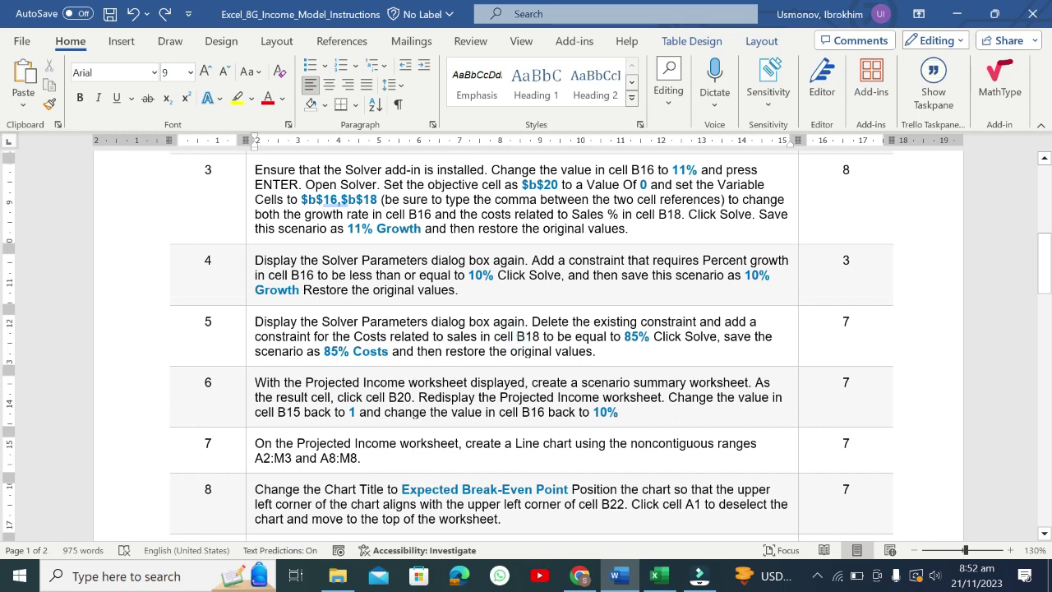
pyautogui.moveTo(517, 336); pyautogui.dragTo(650, 336)
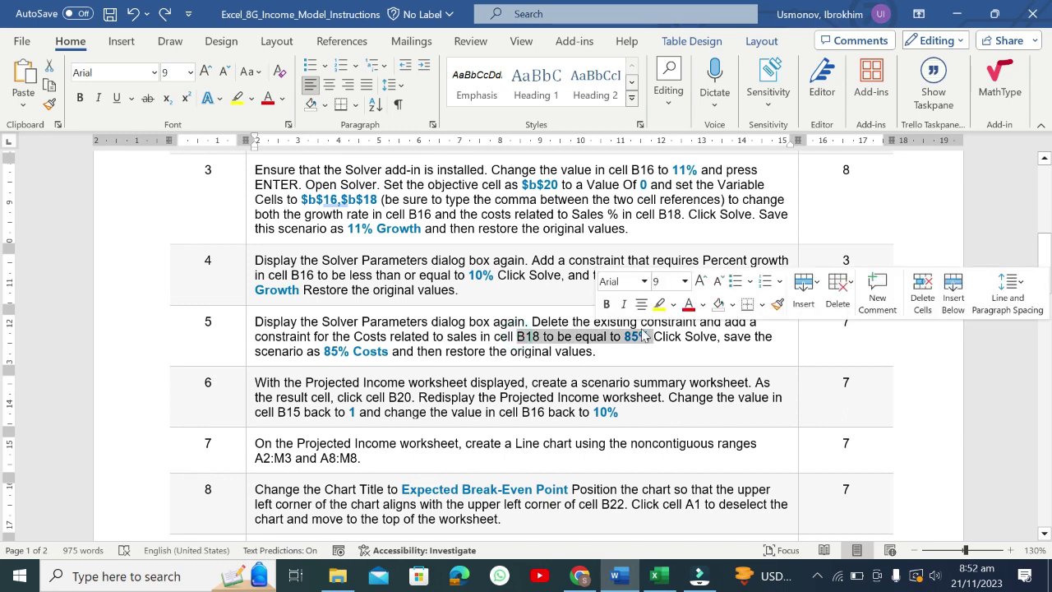
pyautogui.click(658, 304)
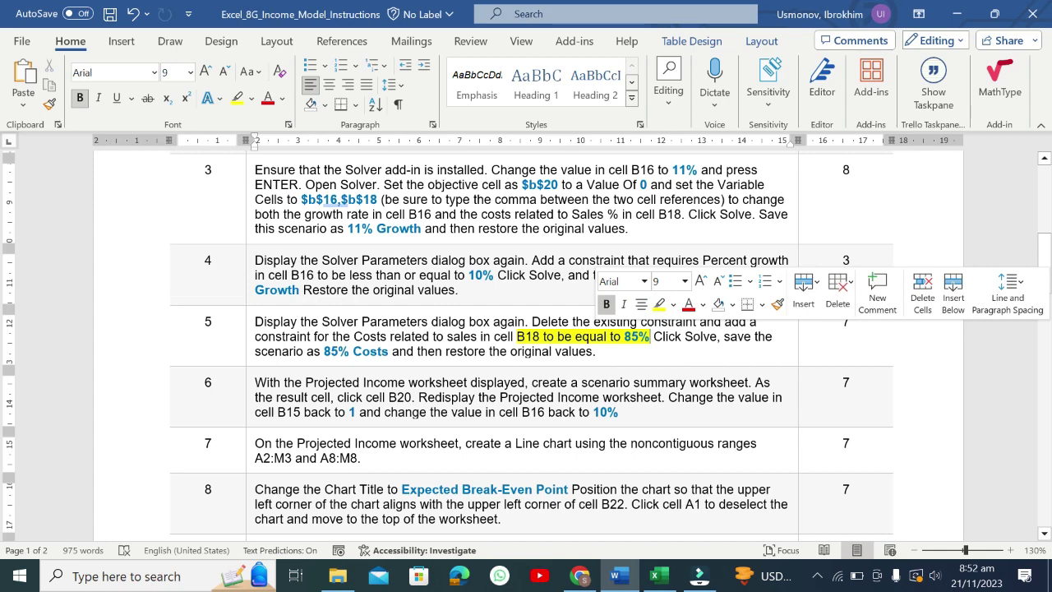
pyautogui.click(657, 576)
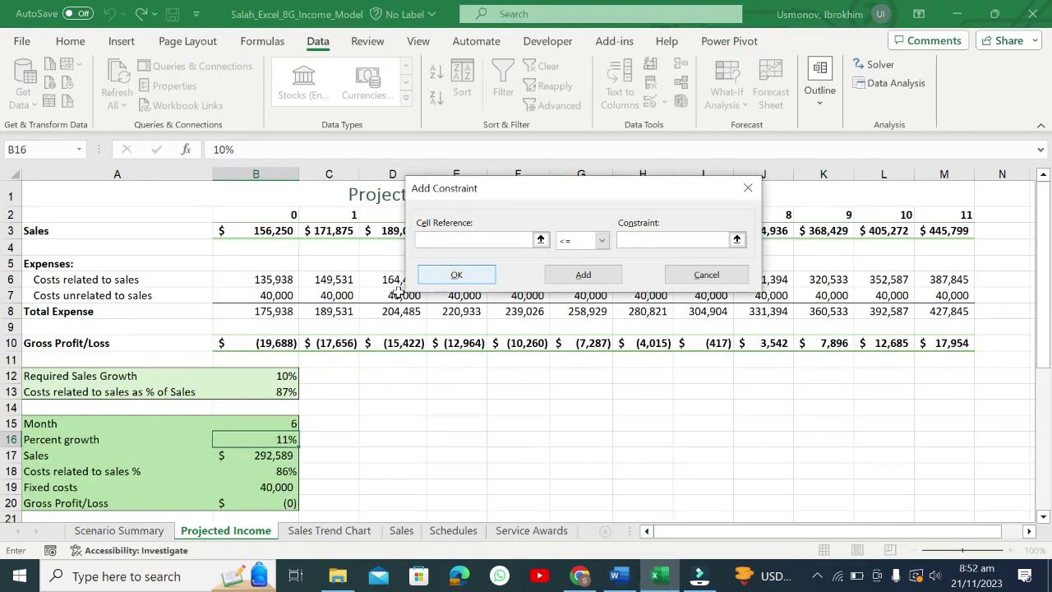
# - Add the Solver constraint $B$18 (Costs_related_to_sales) = 85%
pyautogui.click(279, 470)
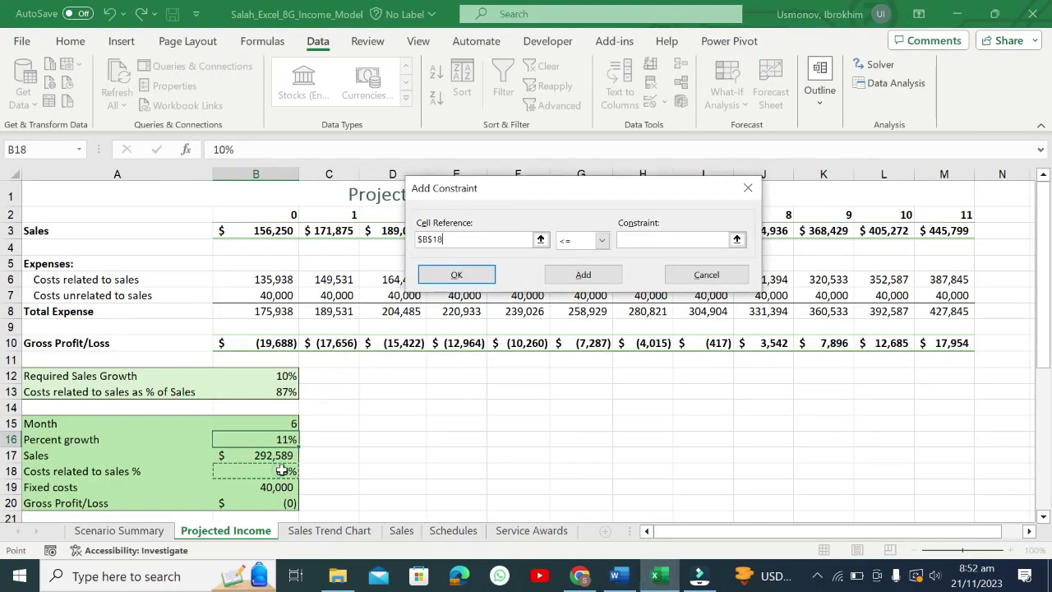
pyautogui.click(602, 239)
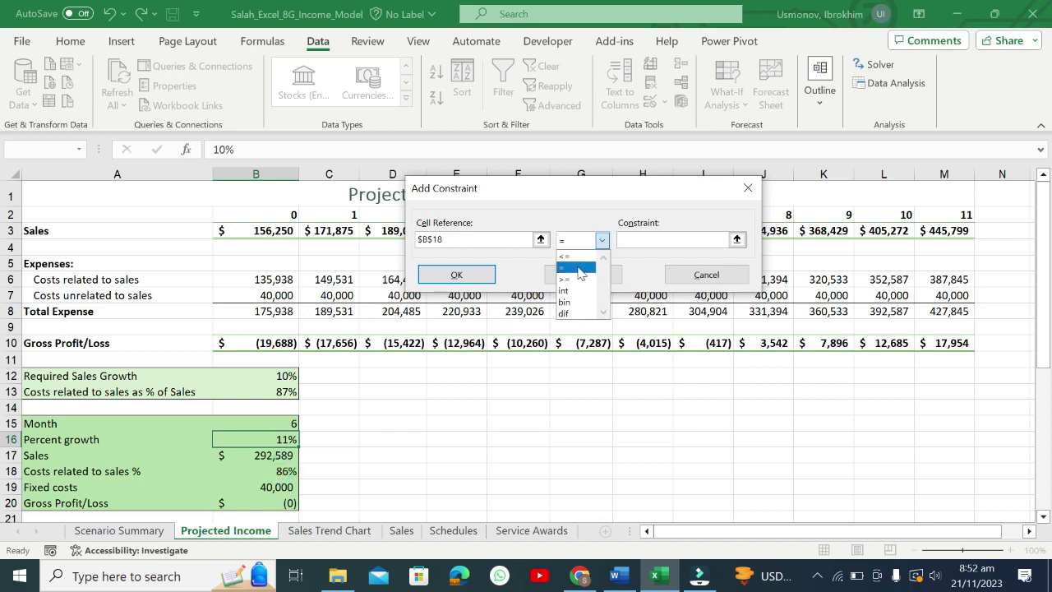
pyautogui.click(579, 267)
pyautogui.click(625, 240)
pyautogui.write('85')
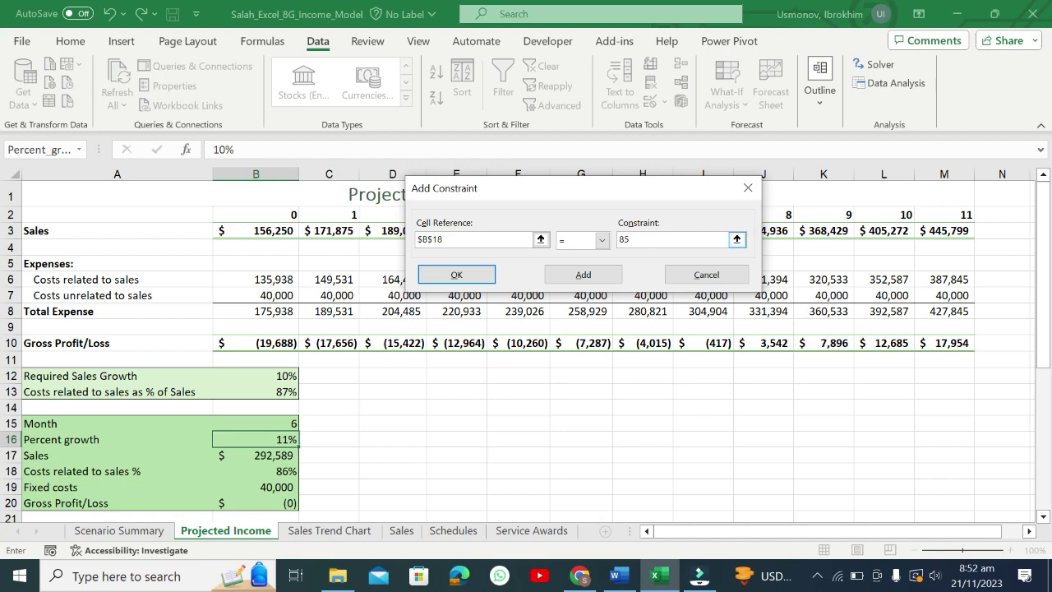
pyautogui.click(464, 279)
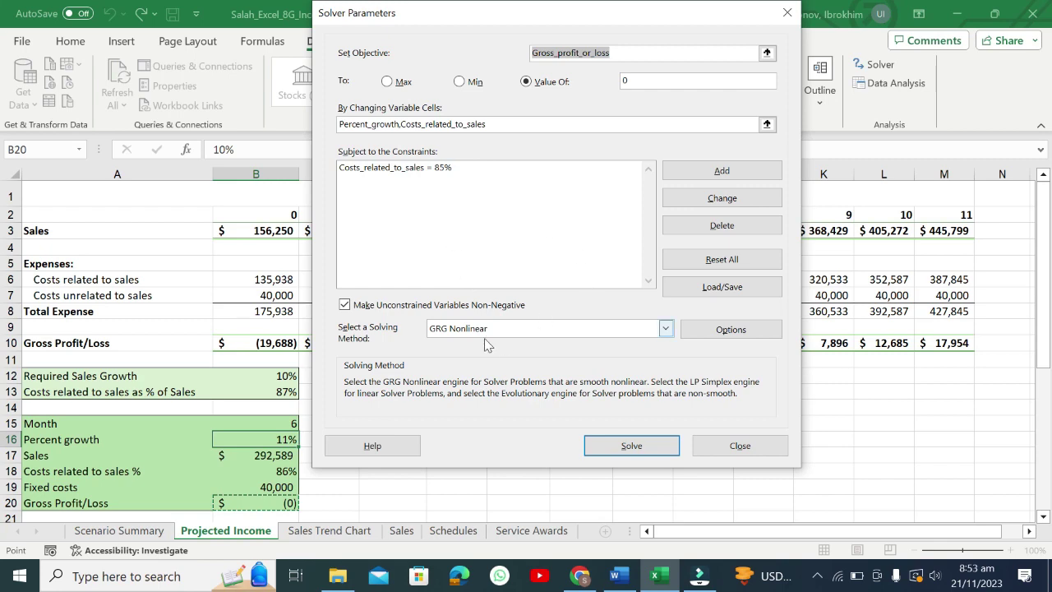
pyautogui.click(623, 580)
# - Read step 5's 'Click Solve,' and '85% Costs' scenario name, then run Solver
pyautogui.click(622, 580)
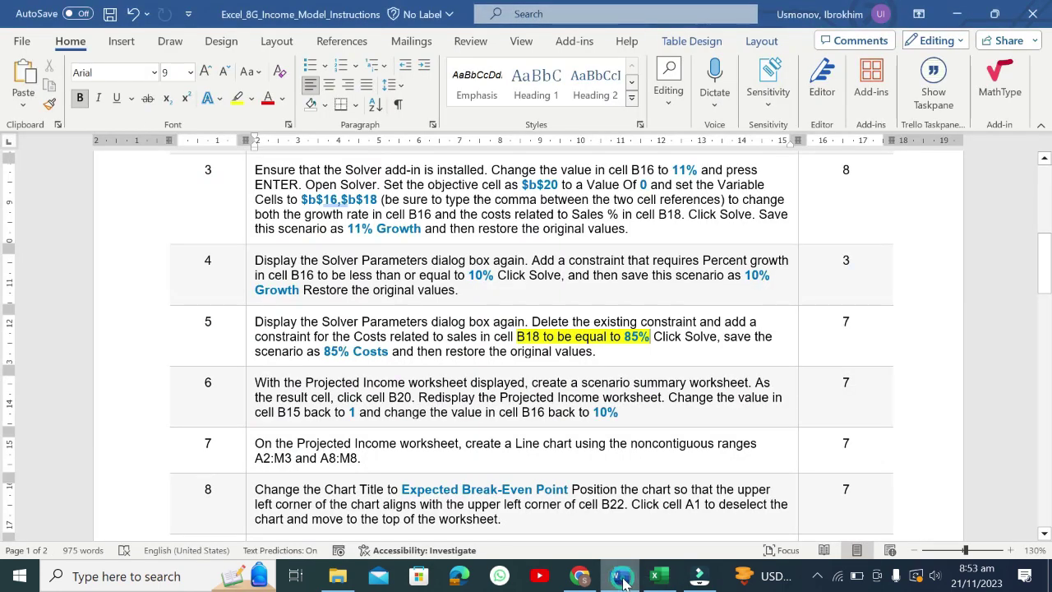
pyautogui.moveTo(654, 336); pyautogui.dragTo(722, 337)
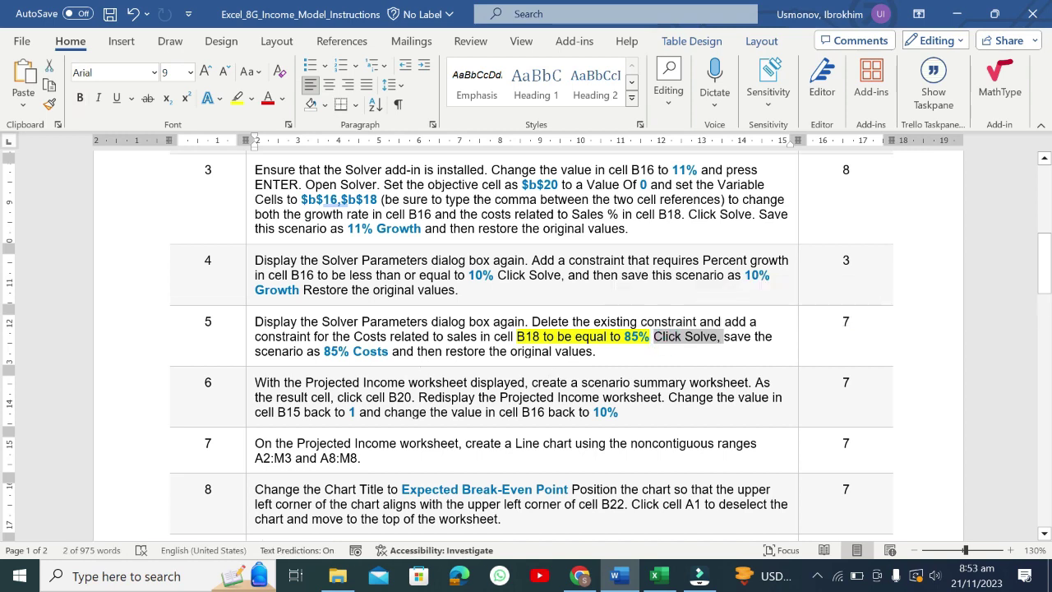
pyautogui.moveTo(324, 351); pyautogui.dragTo(388, 351)
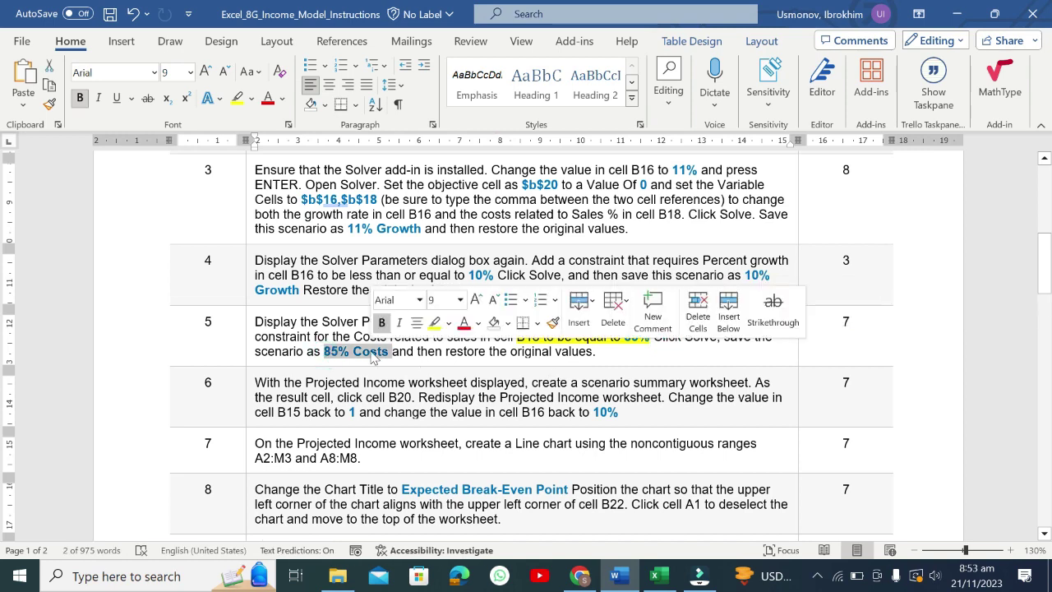
pyautogui.click(655, 575)
pyautogui.click(598, 448)
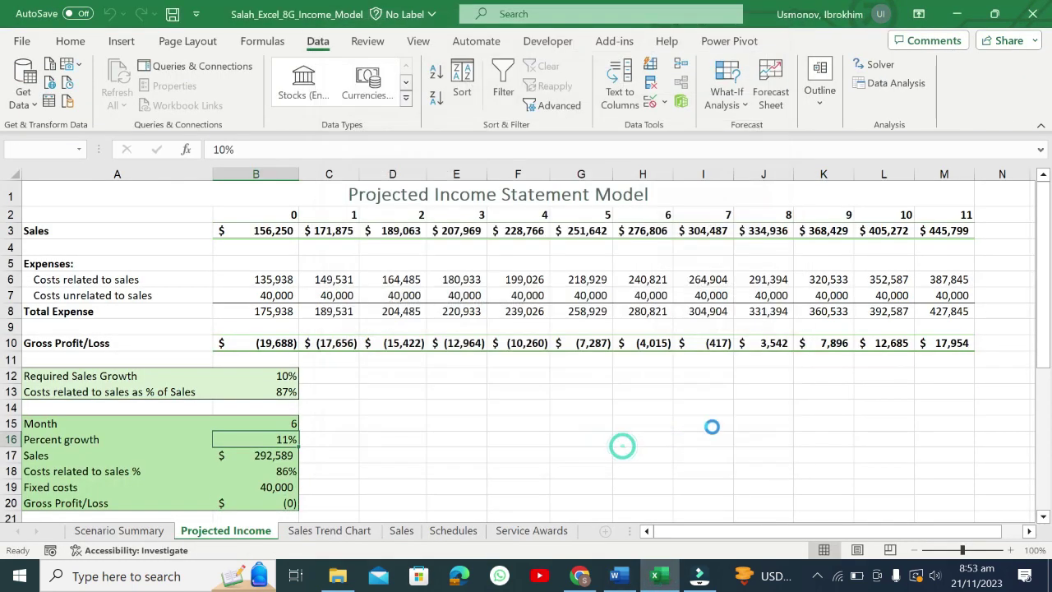
# - Save the 85% Costs Solver outcome as a scenario and close Solver Results
pyautogui.click(697, 320)
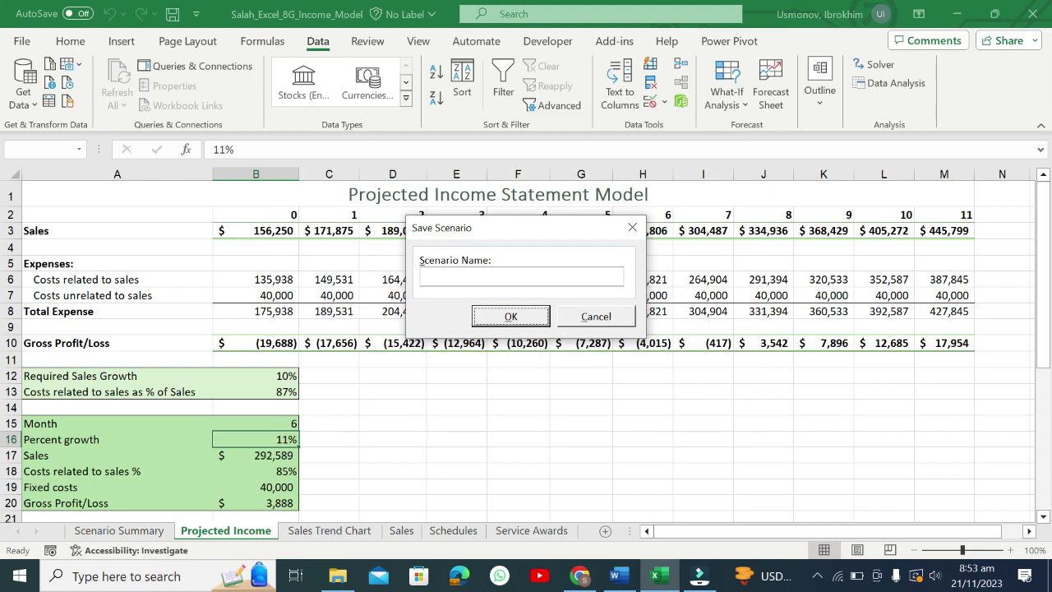
pyautogui.click(514, 278)
pyautogui.click(498, 316)
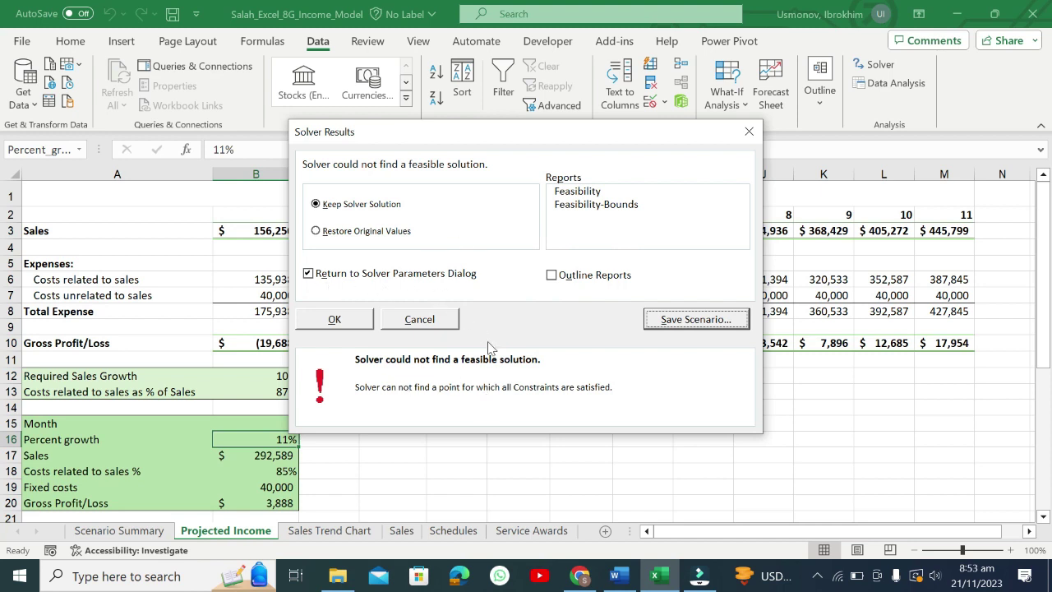
pyautogui.click(748, 131)
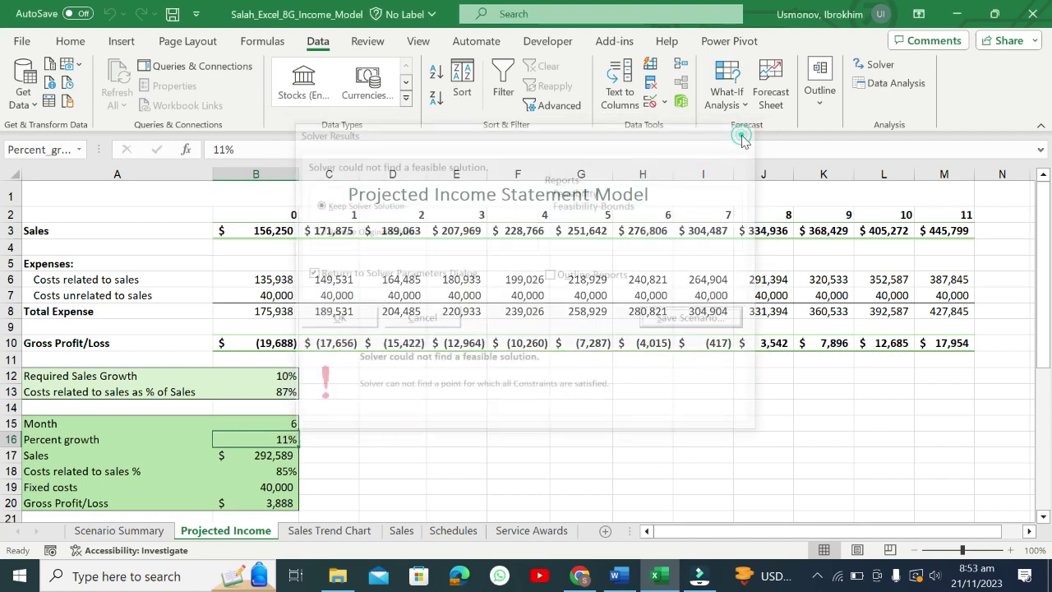
pyautogui.click(618, 576)
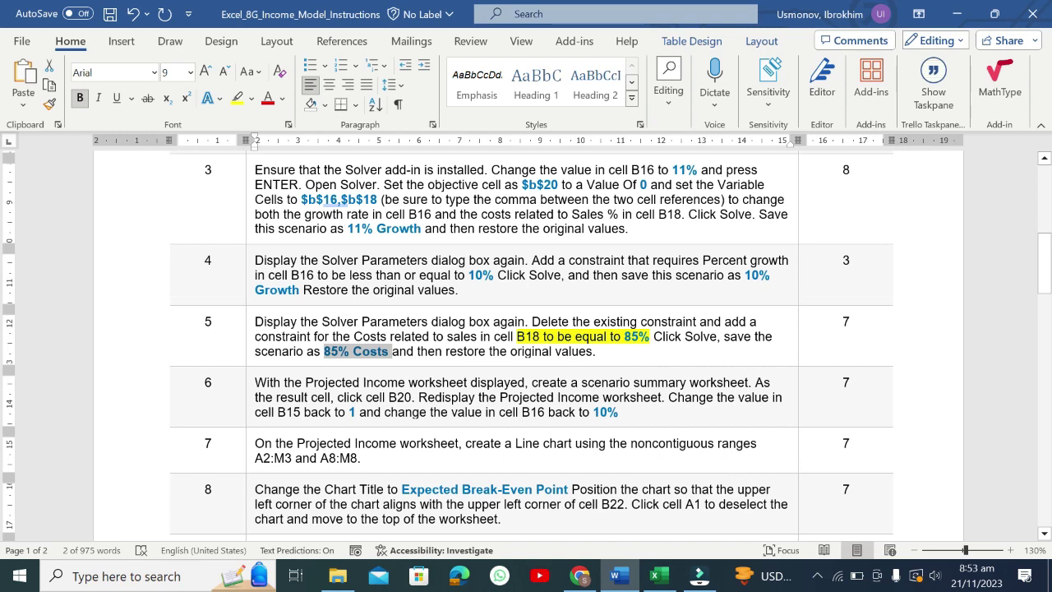
# - Highlight step 6 yellow and read its scenario summary and B20 result cell instructions
pyautogui.click(251, 398)
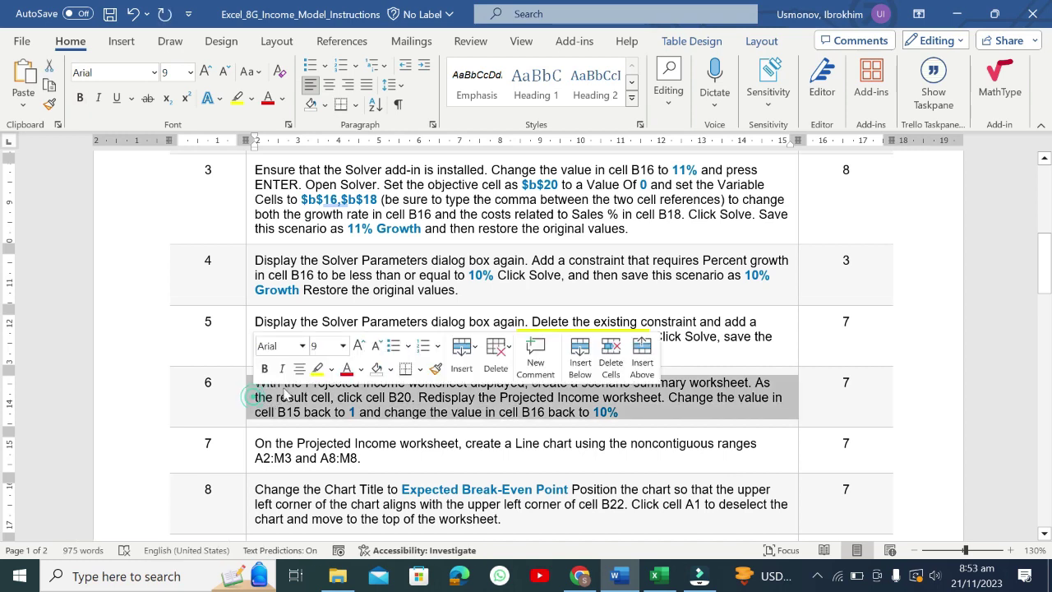
pyautogui.click(317, 372)
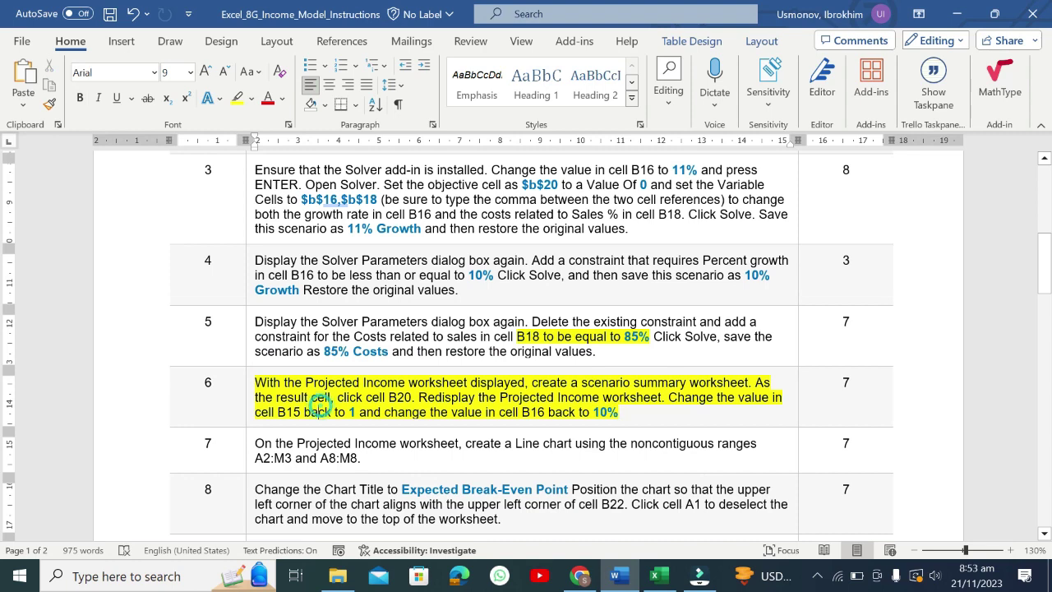
pyautogui.moveTo(298, 383); pyautogui.dragTo(524, 383)
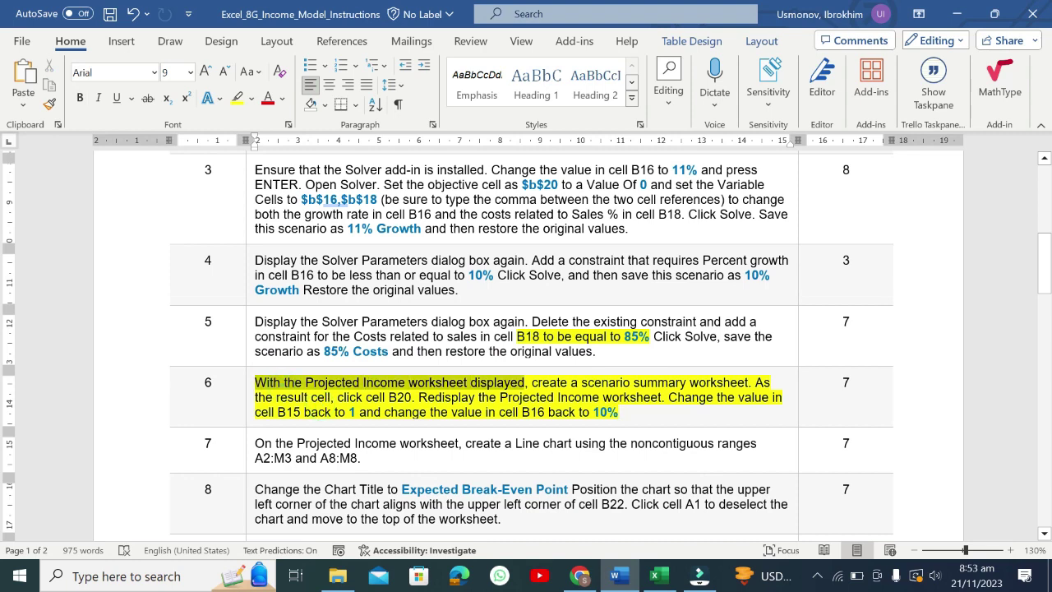
pyautogui.click(662, 585)
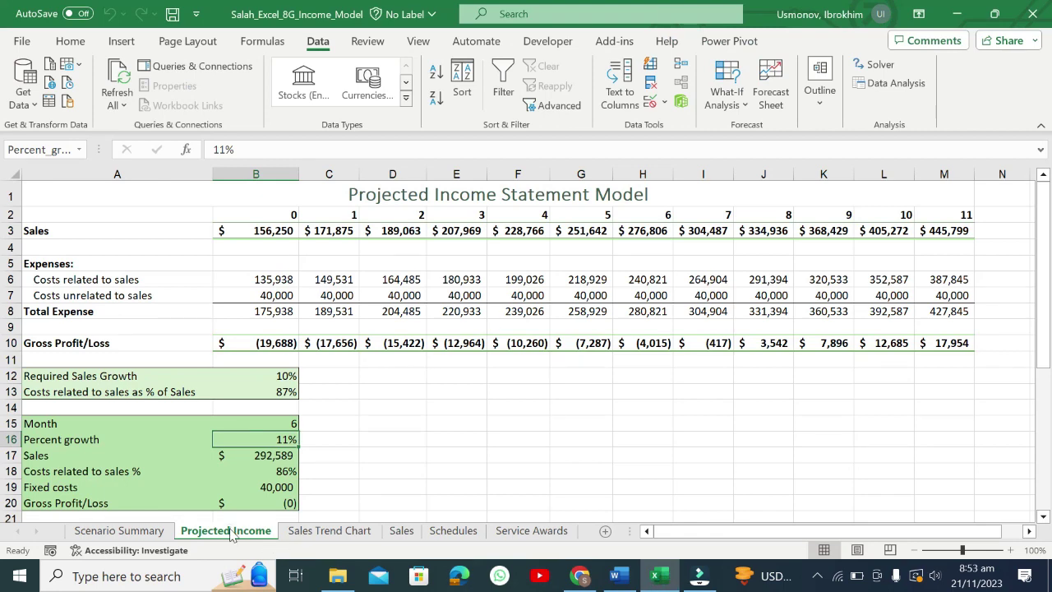
pyautogui.click(619, 579)
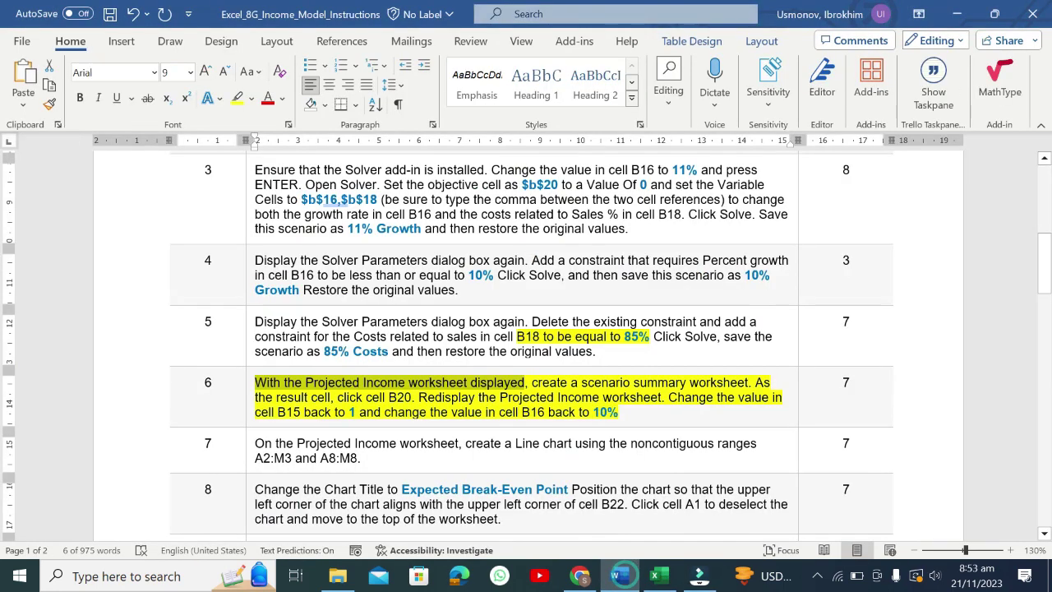
pyautogui.moveTo(531, 383); pyautogui.dragTo(748, 383)
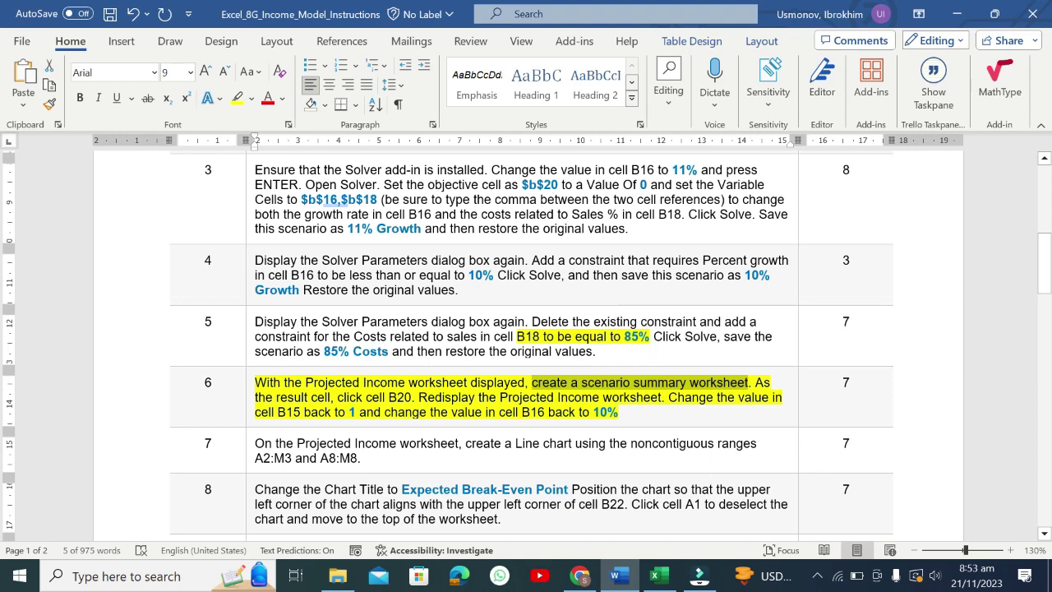
pyautogui.moveTo(277, 397); pyautogui.dragTo(412, 397)
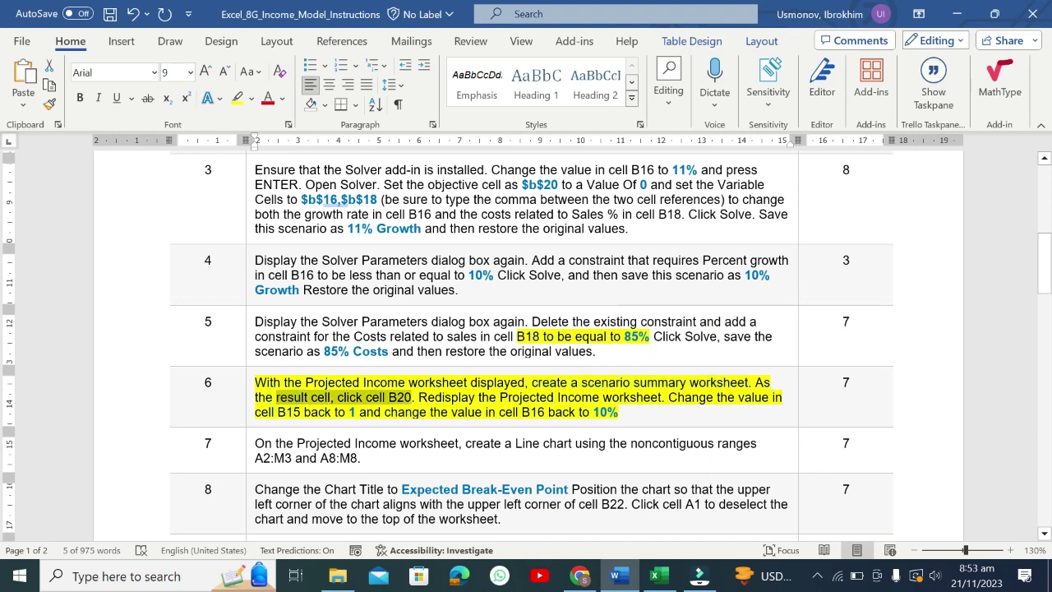
# - Open Scenario Manager's Summary, cancel it, and review the Scenario Summary sheet's three scenarios
pyautogui.click(655, 577)
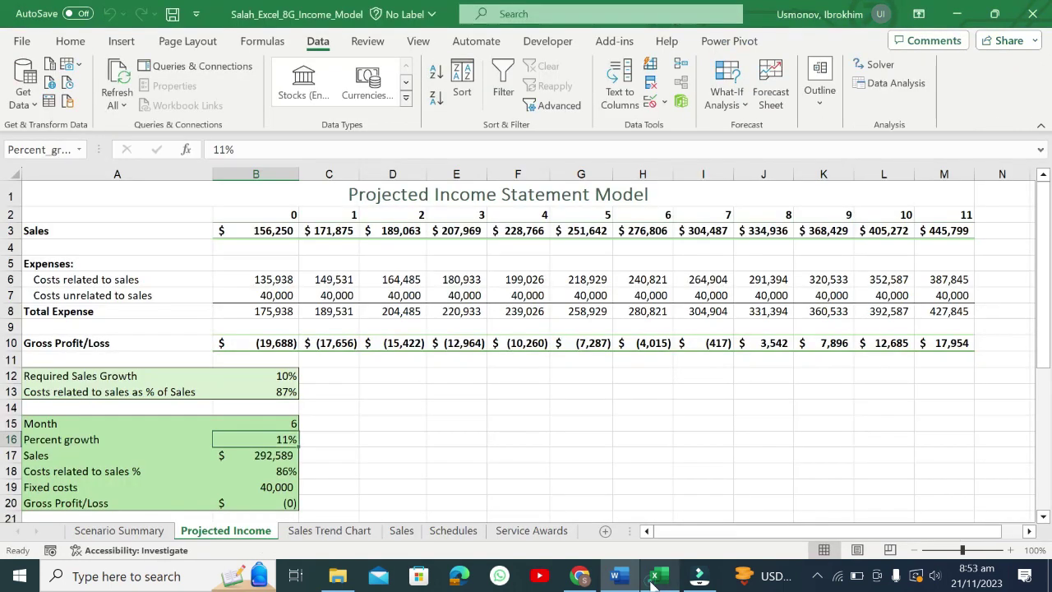
pyautogui.click(745, 99)
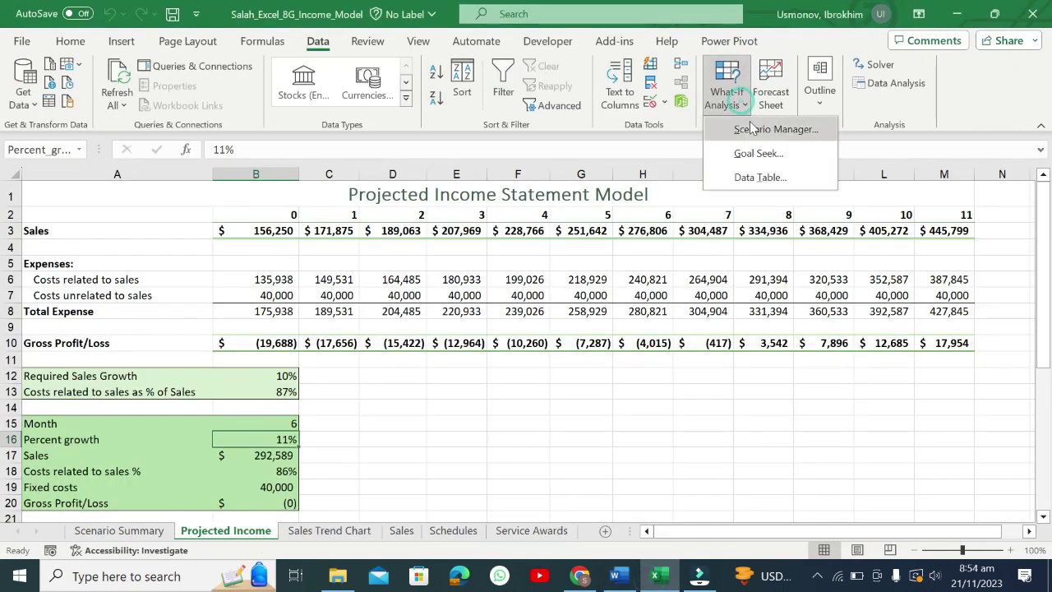
pyautogui.click(751, 129)
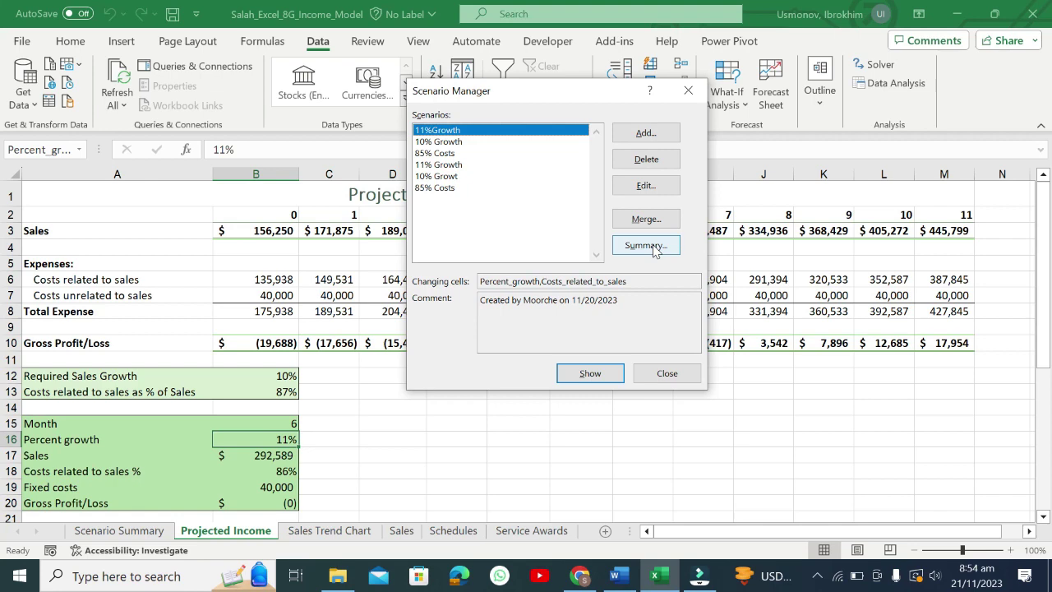
pyautogui.click(646, 245)
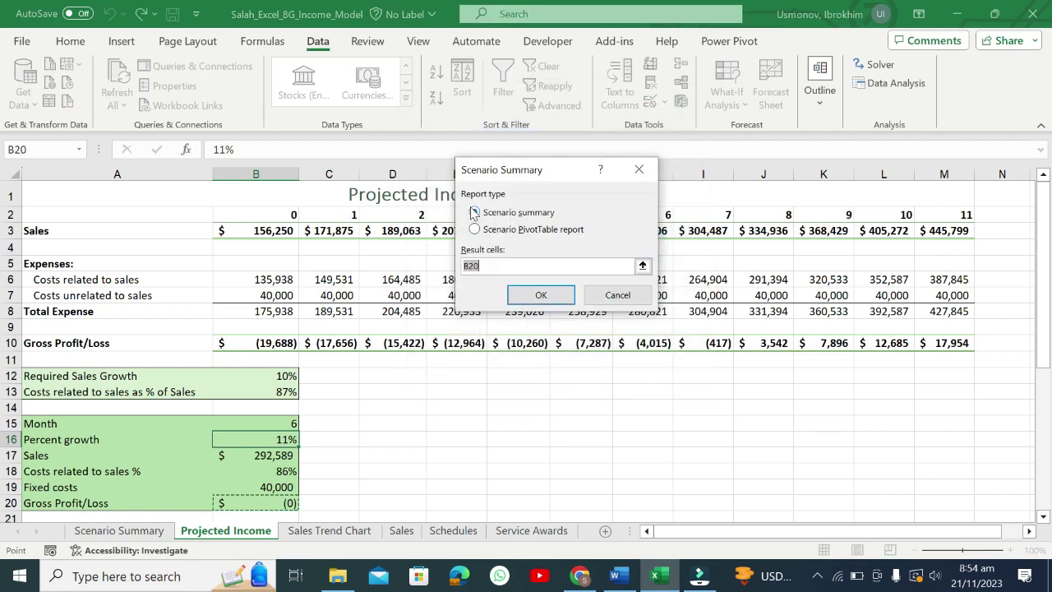
pyautogui.click(617, 294)
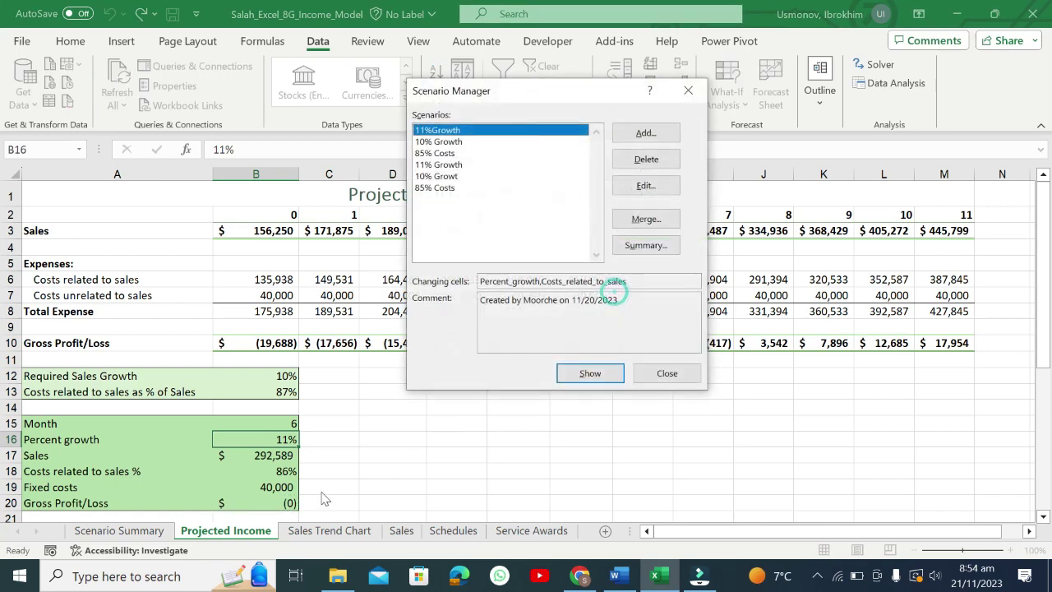
pyautogui.click(666, 373)
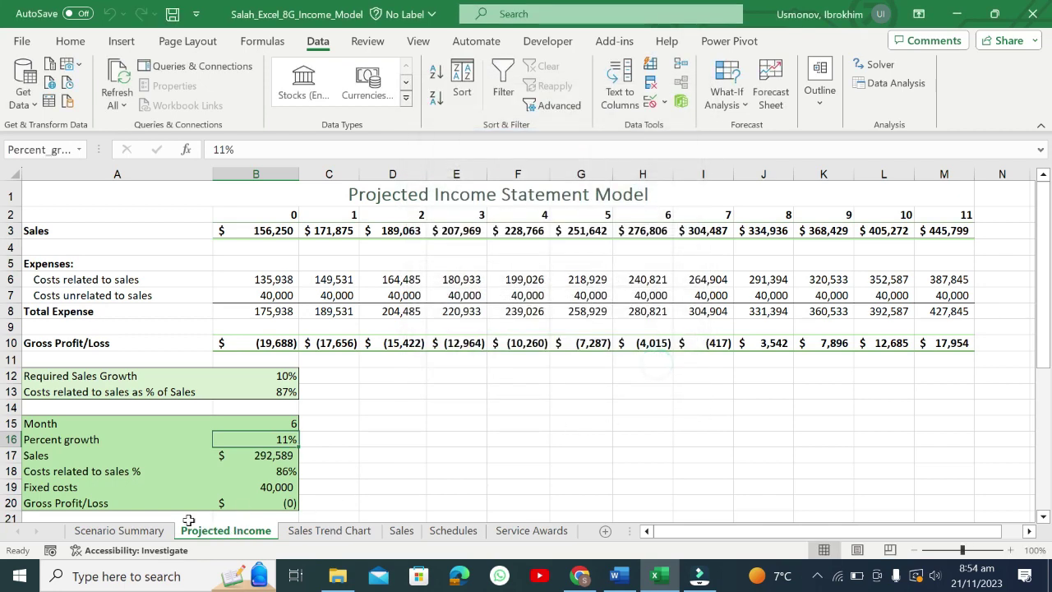
pyautogui.click(148, 531)
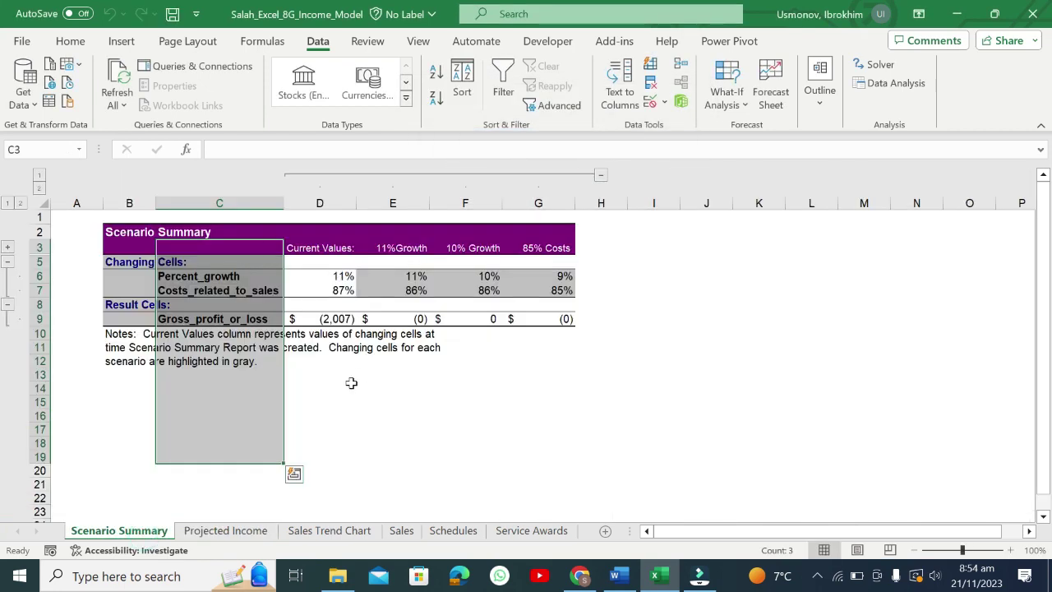
pyautogui.click(351, 383)
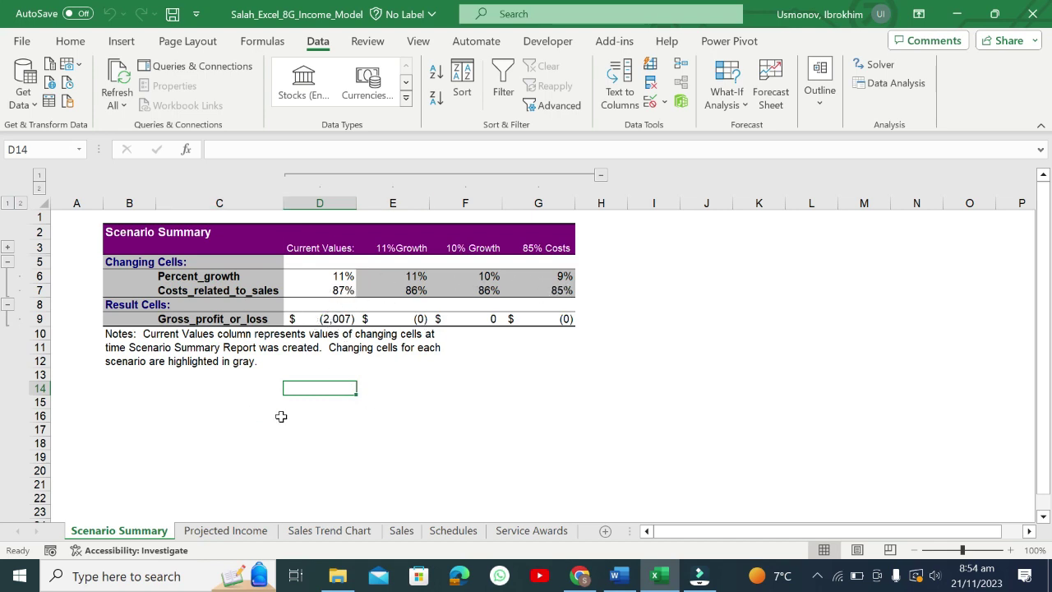
pyautogui.click(616, 577)
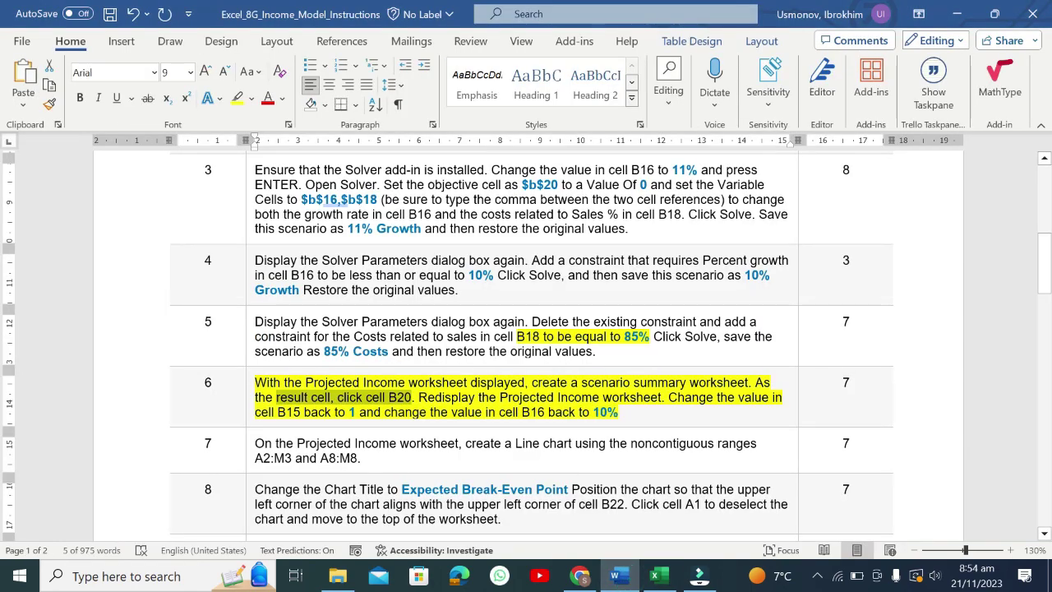
# - Scroll to step 7 and highlight its Line chart instruction (A2:M3, A8:M8) yellow
pyautogui.moveTo(1046, 279); pyautogui.dragTo(1049, 419)
pyautogui.moveTo(4, 421); pyautogui.dragTo(1040, 283)
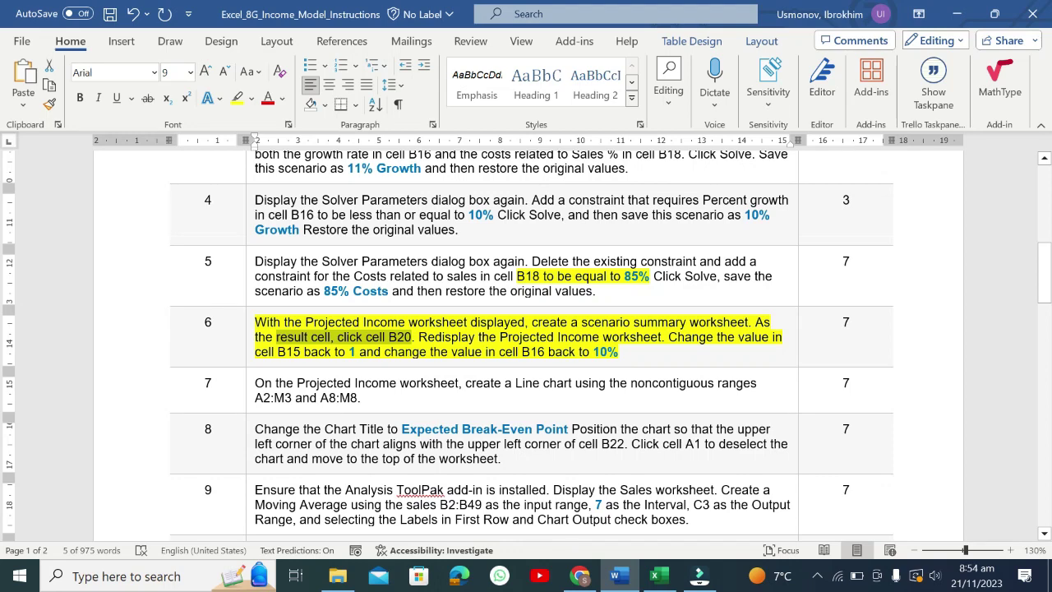
pyautogui.moveTo(255, 398); pyautogui.dragTo(358, 398)
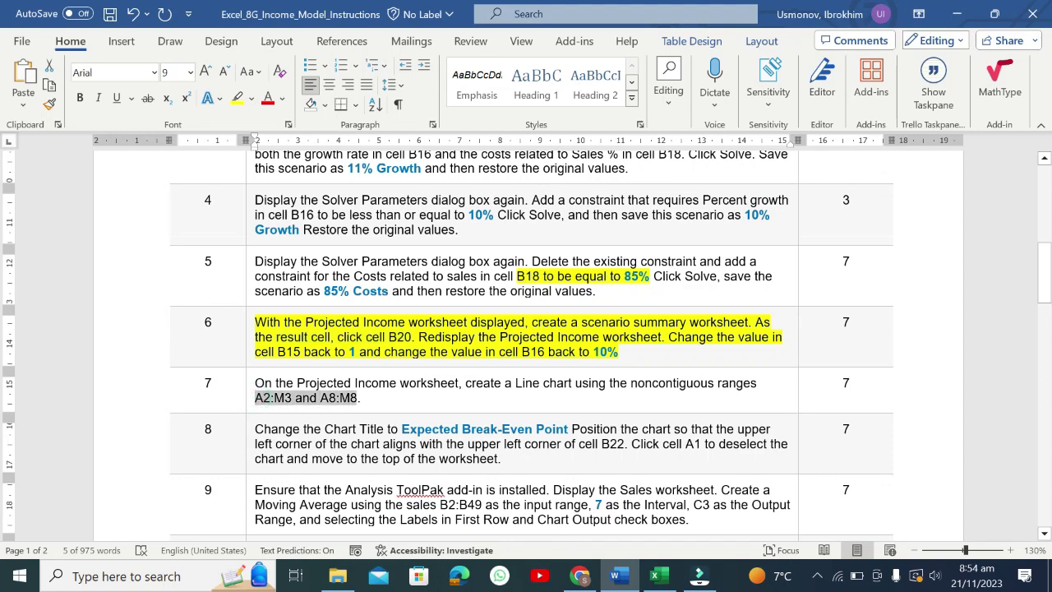
pyautogui.click(247, 388)
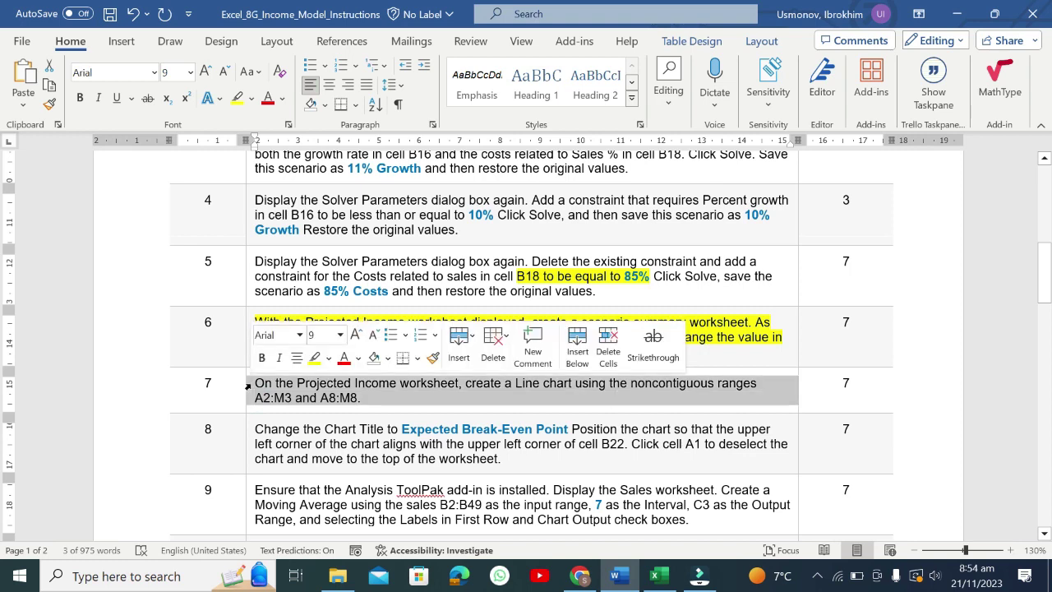
pyautogui.click(317, 360)
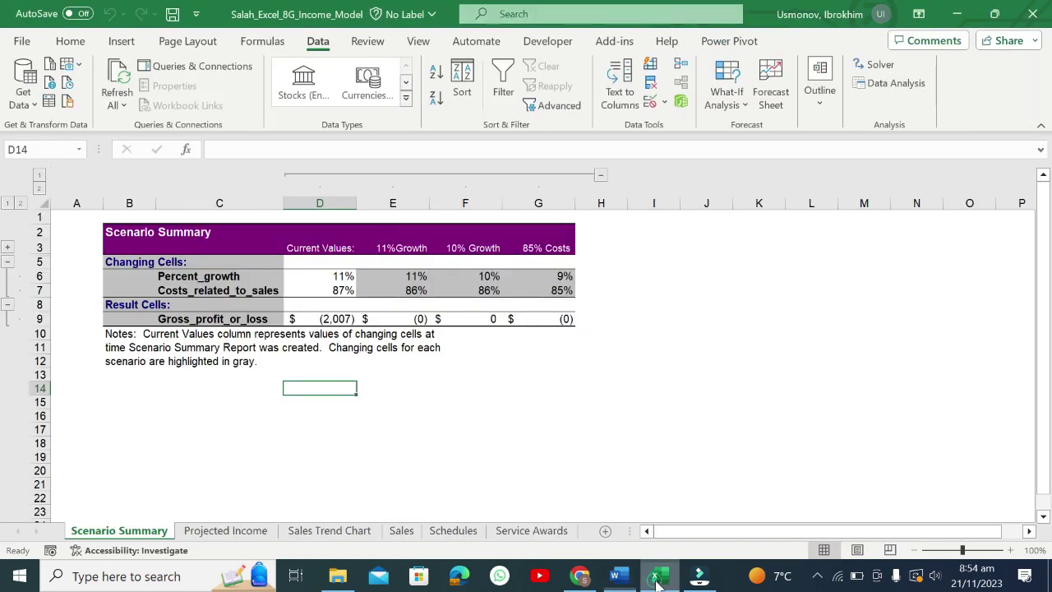
pyautogui.hotkey('alt', 'Tab')
# - Review the Sales Trend Chart, Sales and Schedules sheets, clearing their leftover selections
pyautogui.click(331, 531)
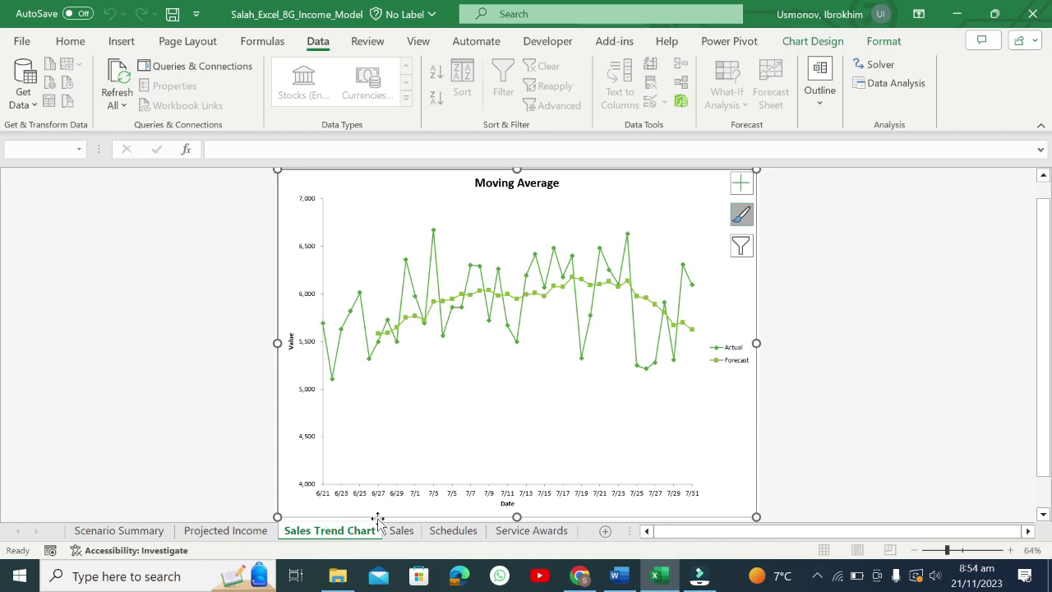
pyautogui.click(398, 533)
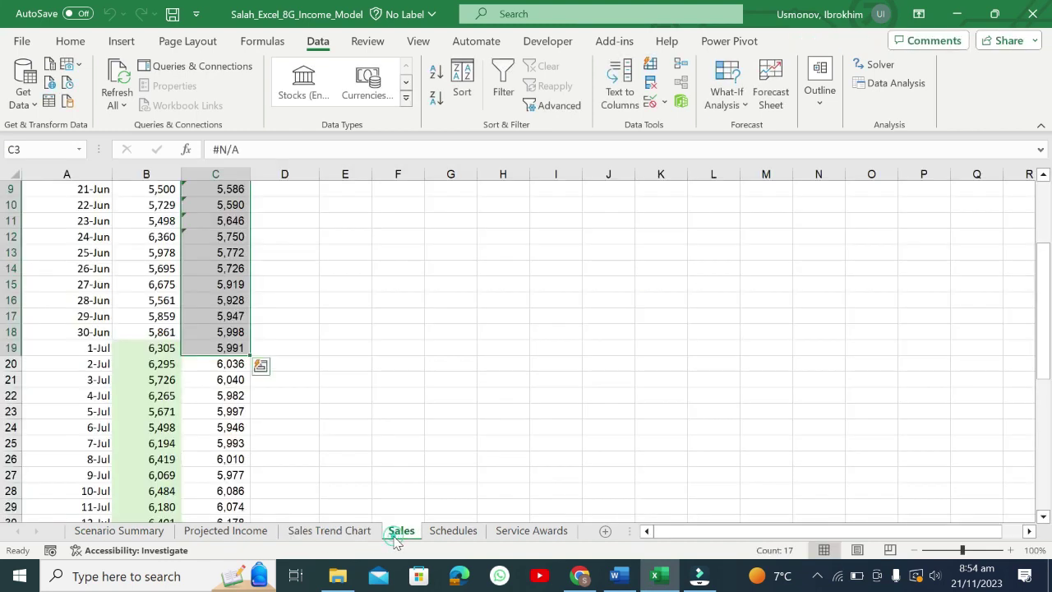
pyautogui.click(475, 236)
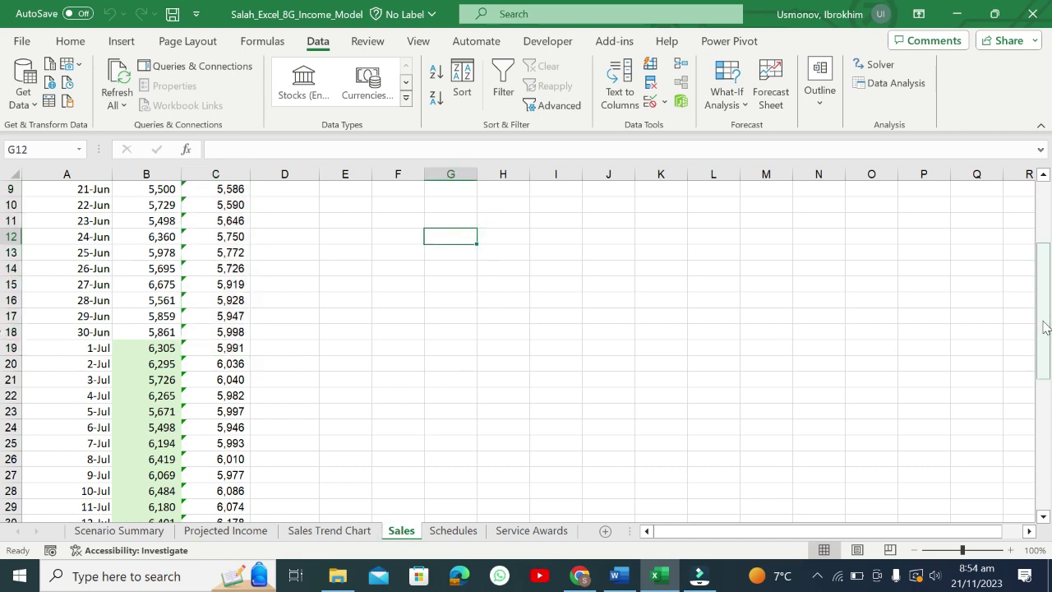
pyautogui.scroll(3, 1042, 329)
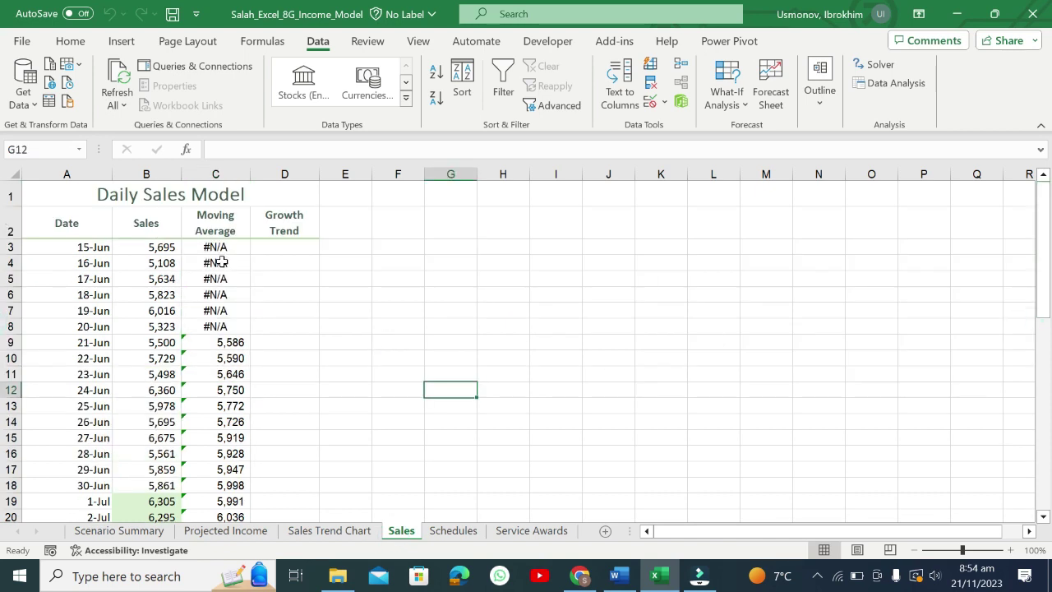
pyautogui.click(448, 532)
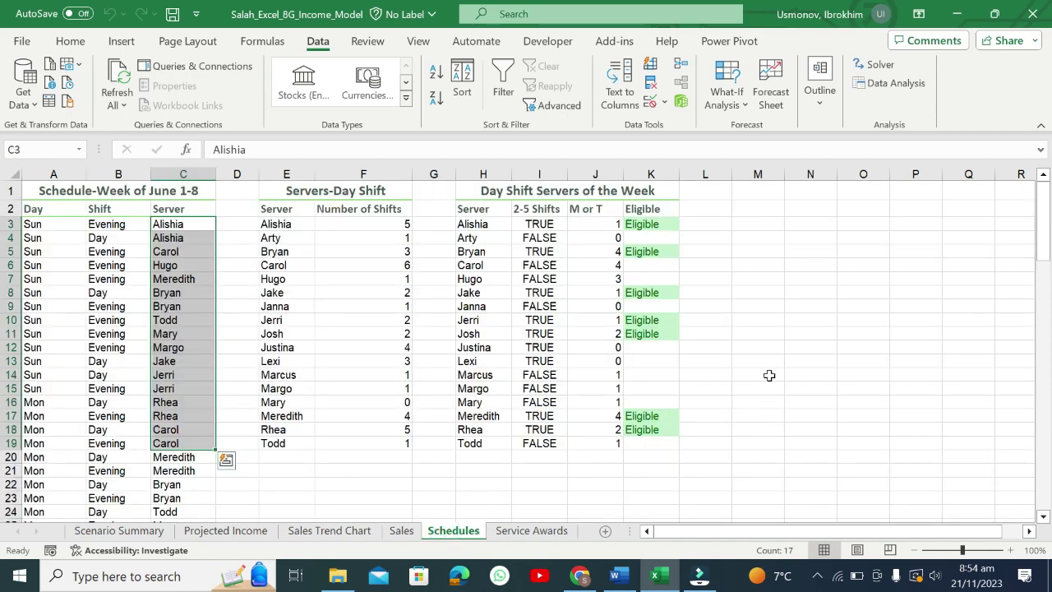
pyautogui.click(761, 349)
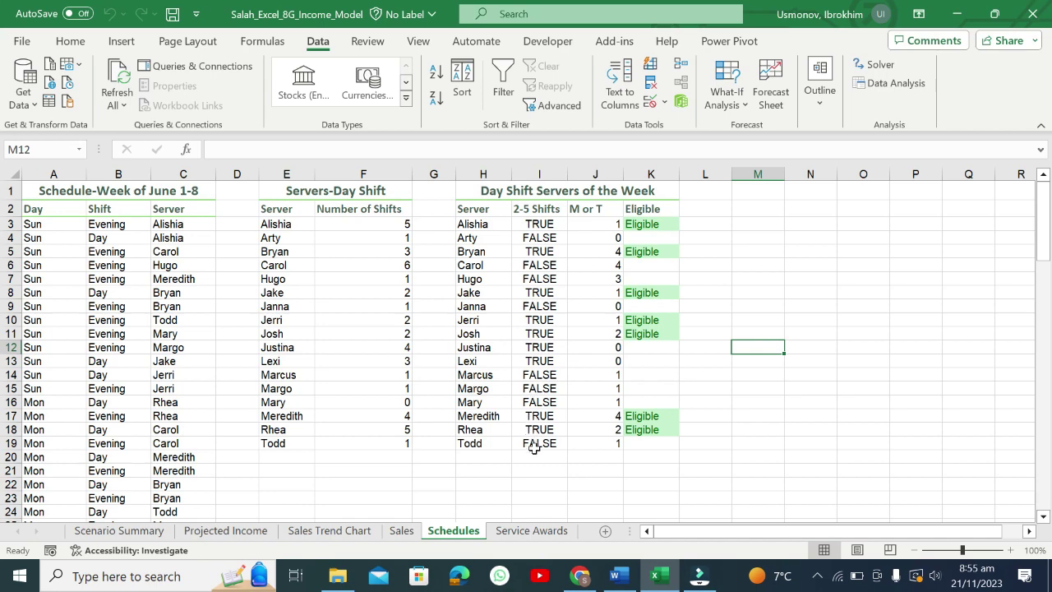
# - Check the Service Awards Award Paid and comment card columns, then return to the Word instructions
pyautogui.click(526, 531)
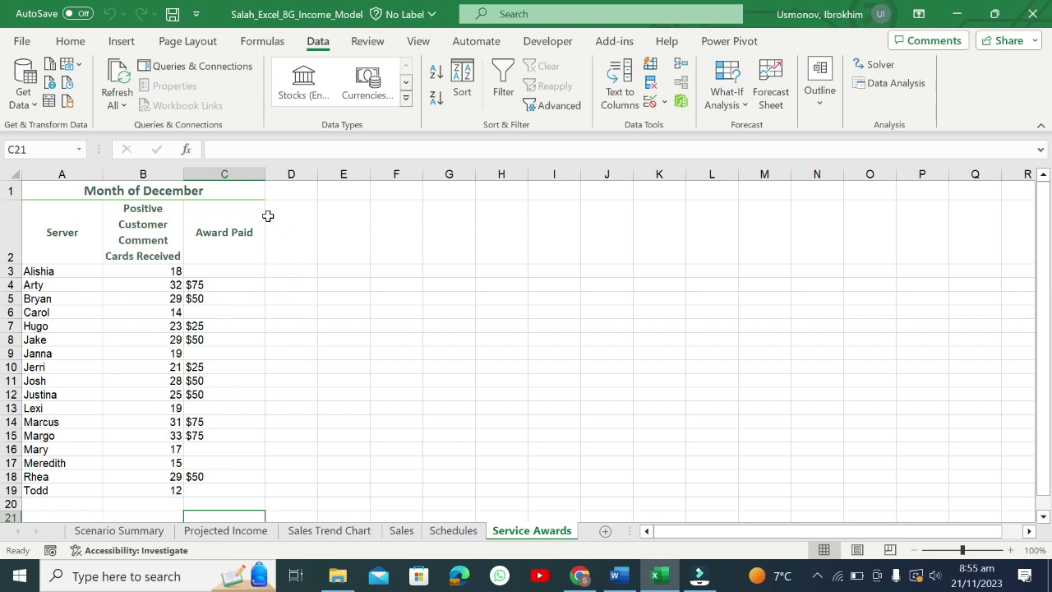
pyautogui.click(237, 173)
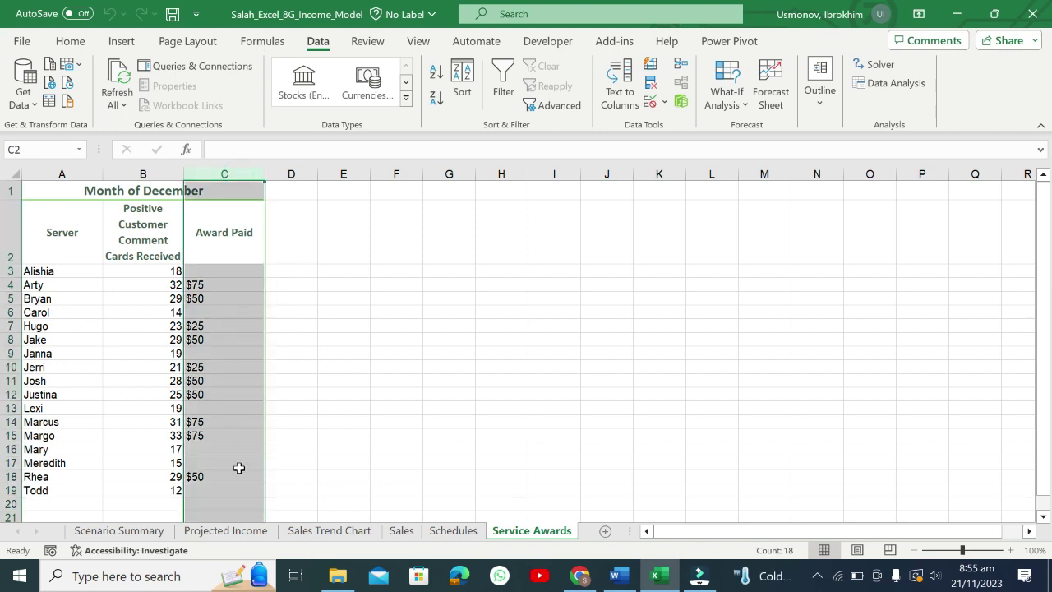
pyautogui.click(165, 173)
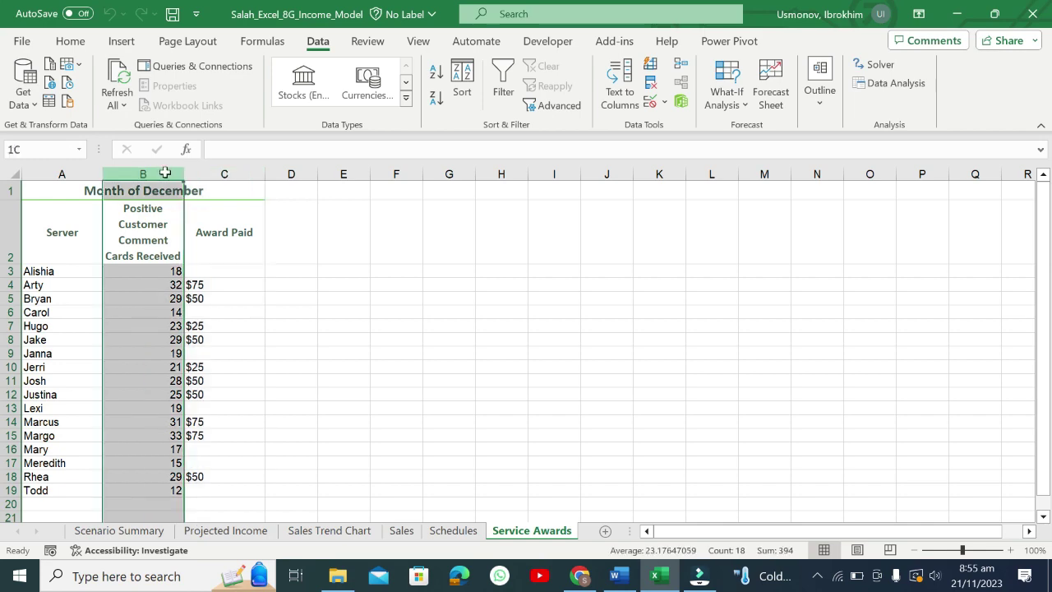
pyautogui.click(618, 576)
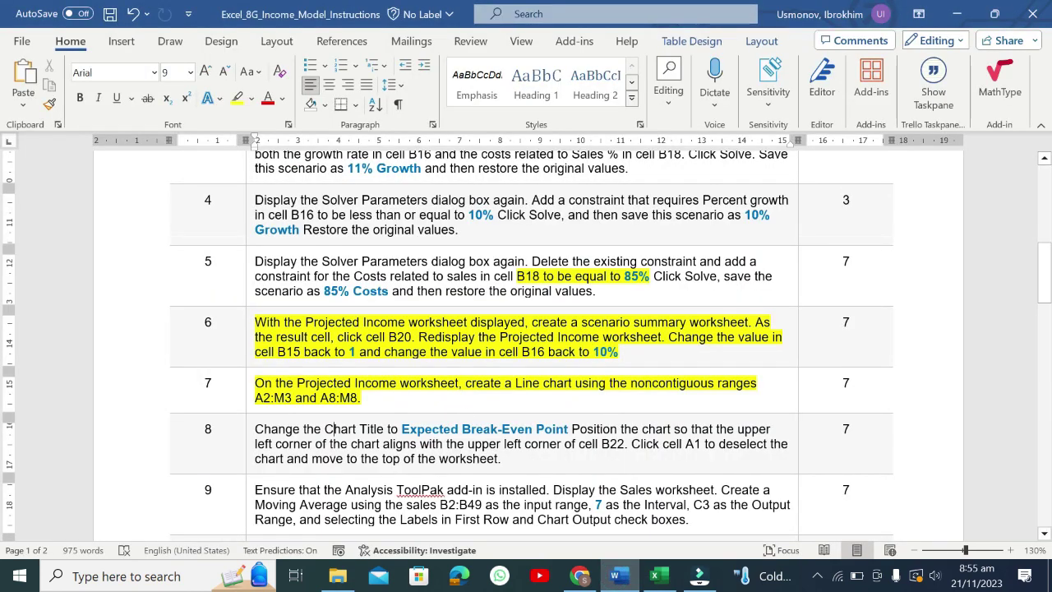
# - Scroll the Word instructions to page 2 to show steps 16–18 and the total points
pyautogui.moveTo(1046, 285); pyautogui.dragTo(1049, 448)
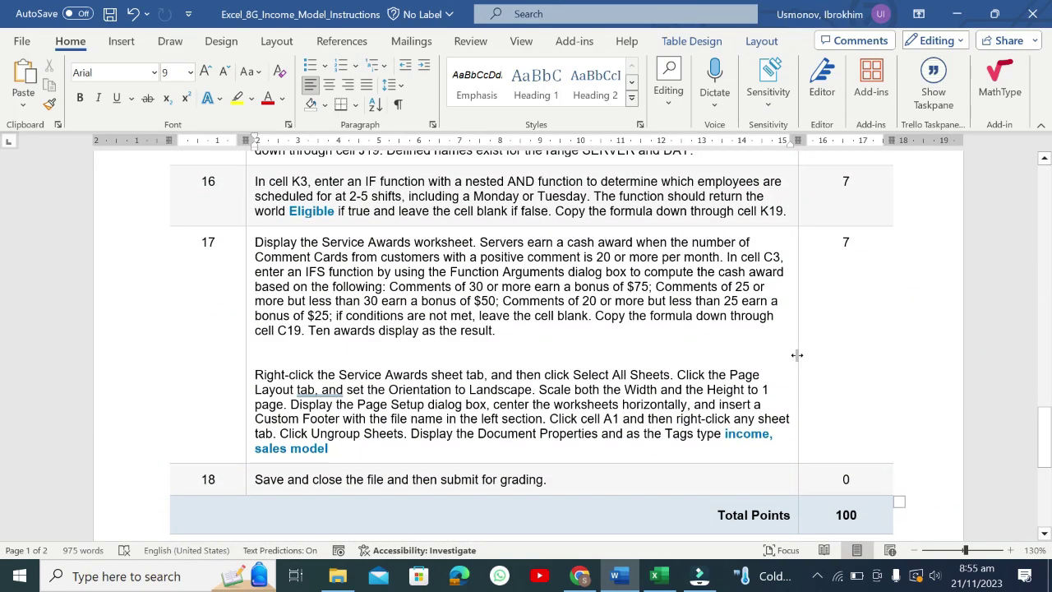